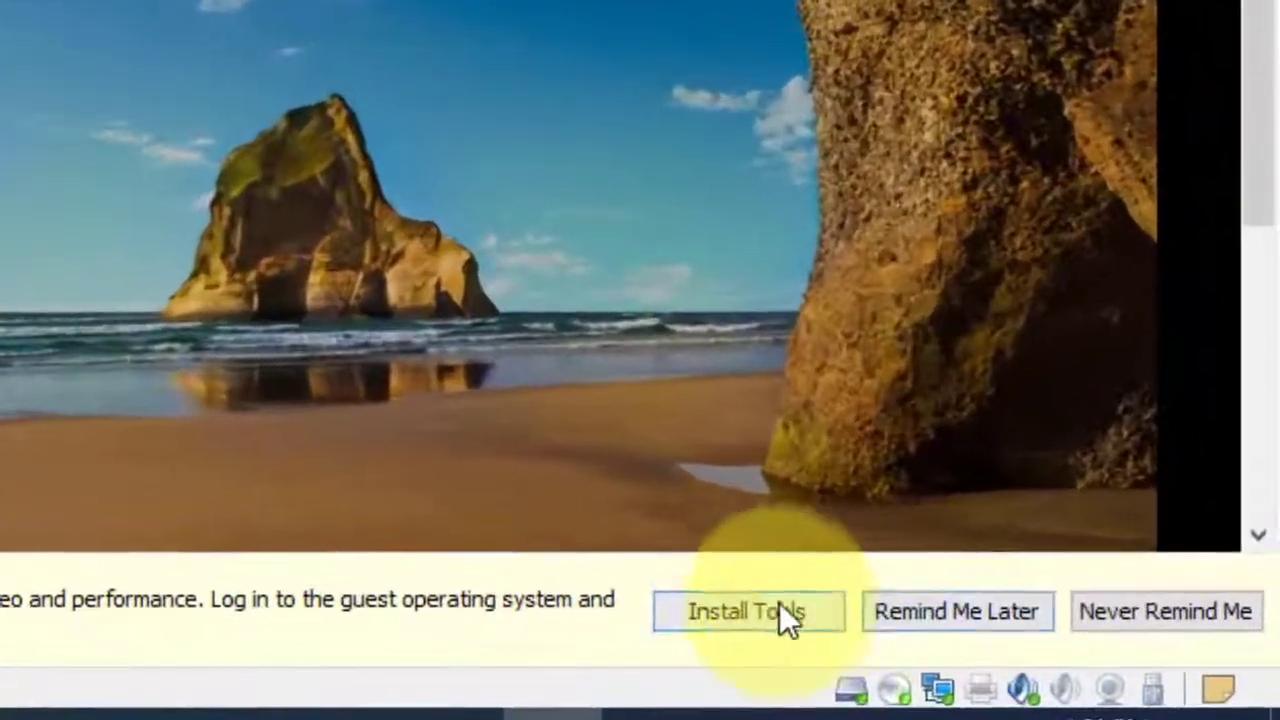
Start the VMware Tools installation for the guest and dismiss the notification bar.
{"action": "left_click", "coordinate": [733, 608]}
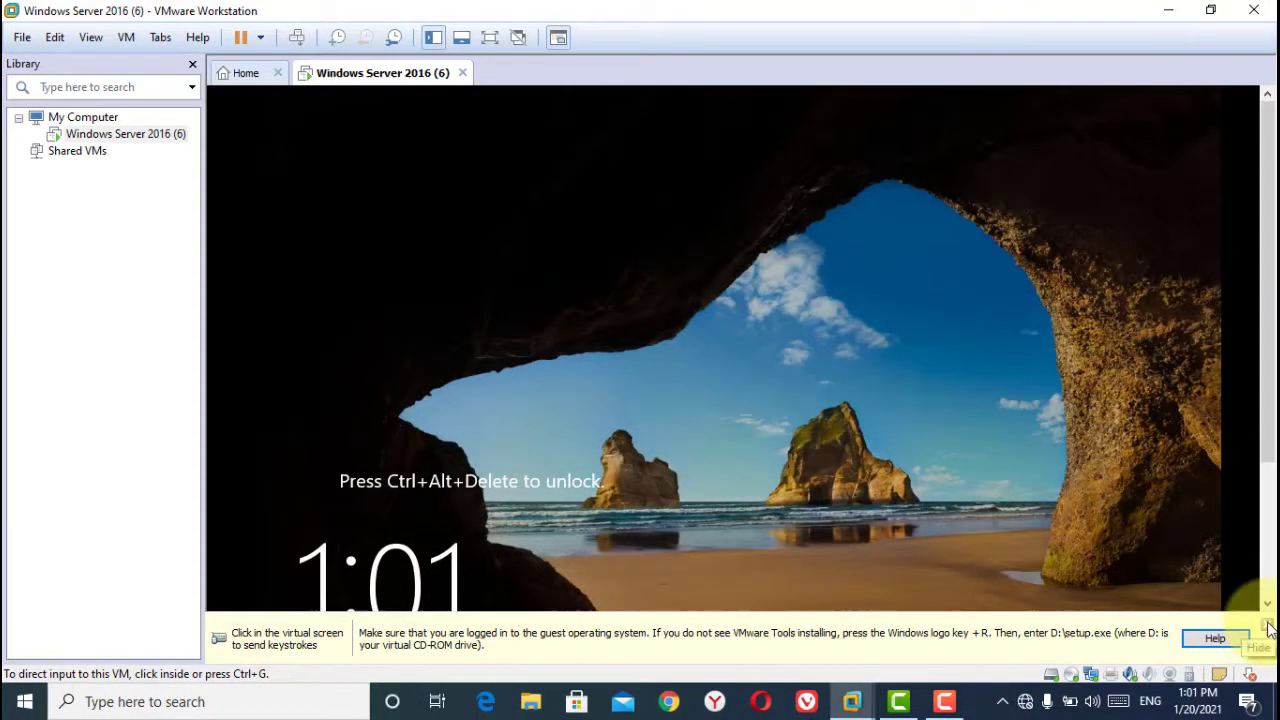
{"action": "left_click", "coordinate": [1262, 642]}
Unlock the guest with Ctrl+Alt+Del, sign in as administrator with the account password, and go full screen.
{"action": "left_click", "coordinate": [904, 617]}
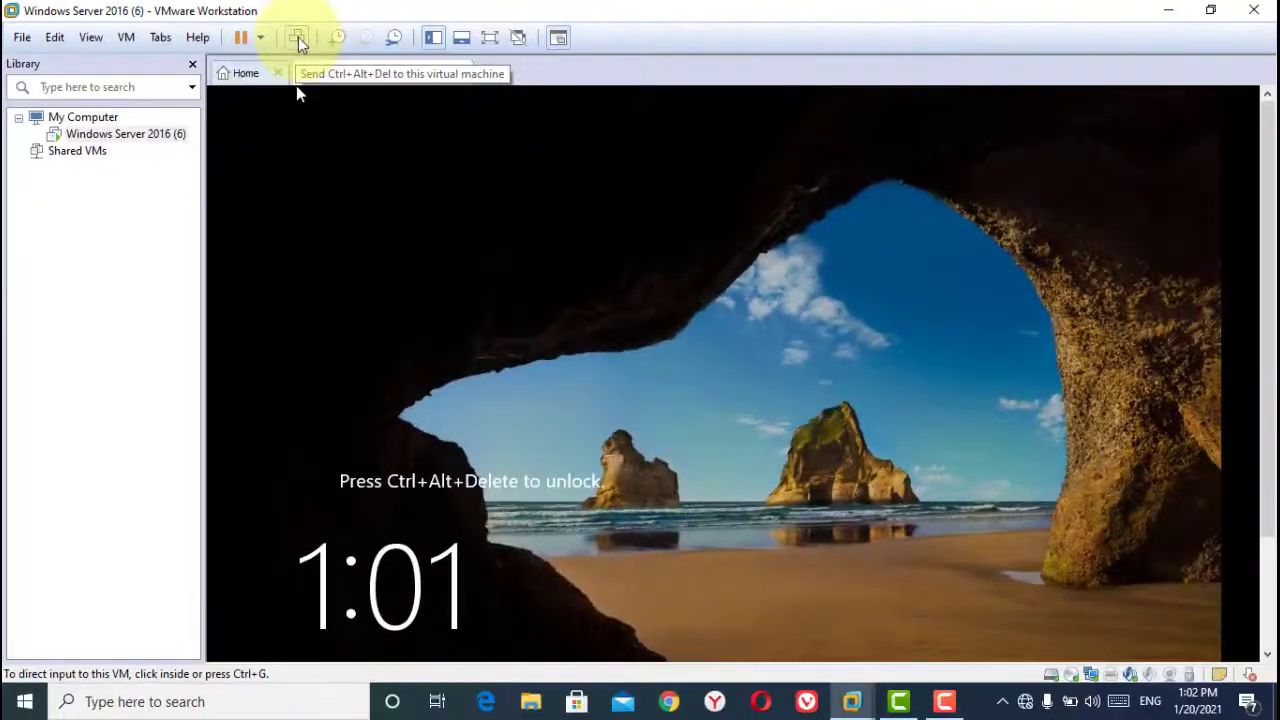
{"action": "left_click", "coordinate": [638, 82]}
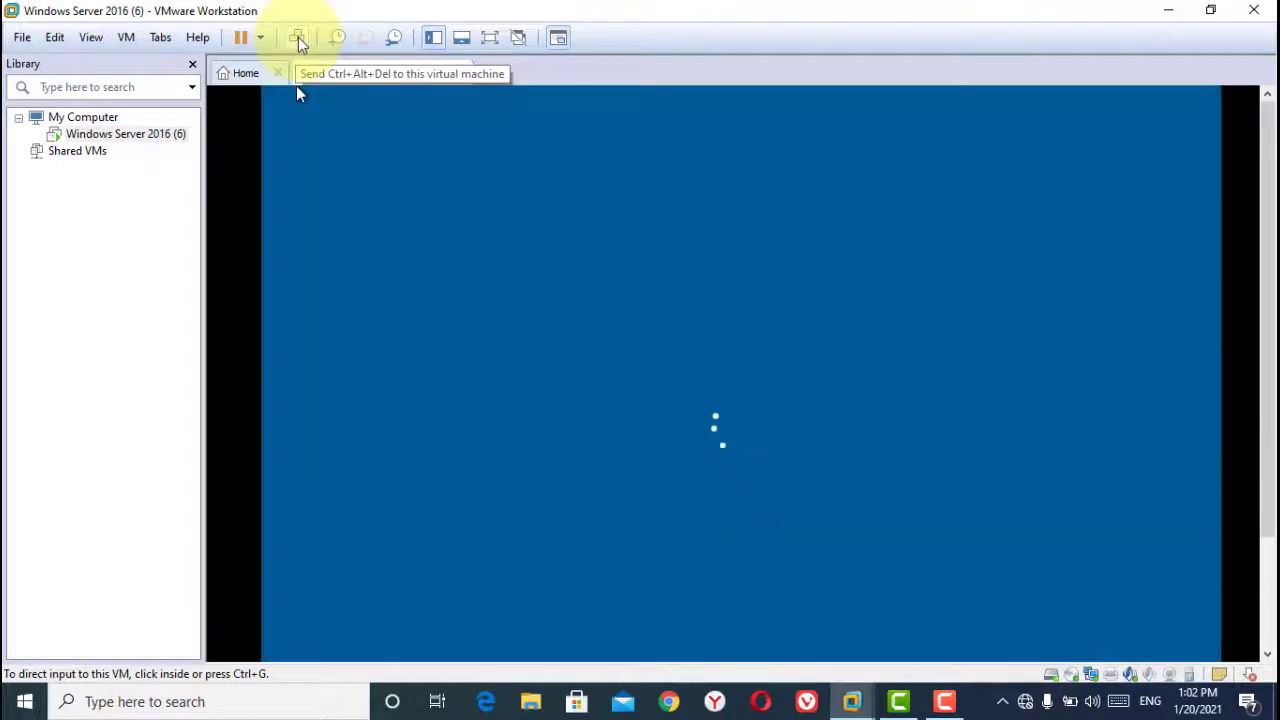
{"action": "left_click", "coordinate": [605, 288]}
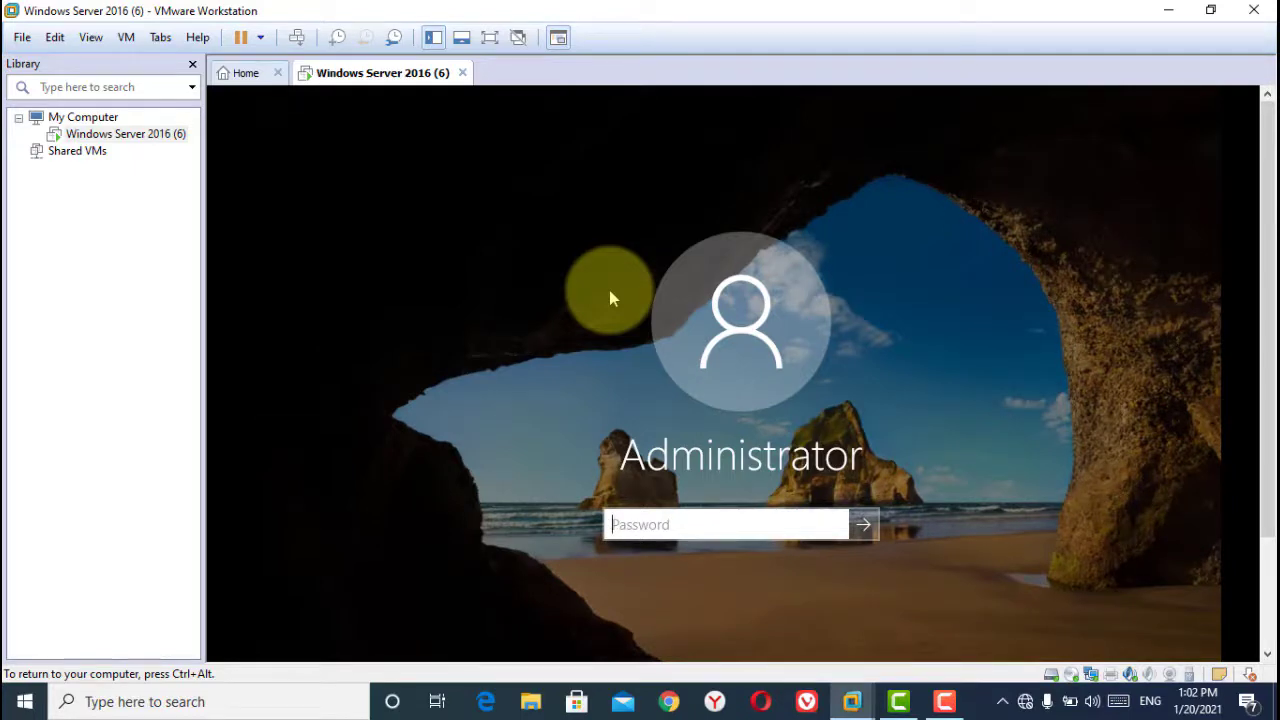
{"action": "key", "text": "ctrl+alt"}
{"action": "left_click", "coordinate": [632, 573]}
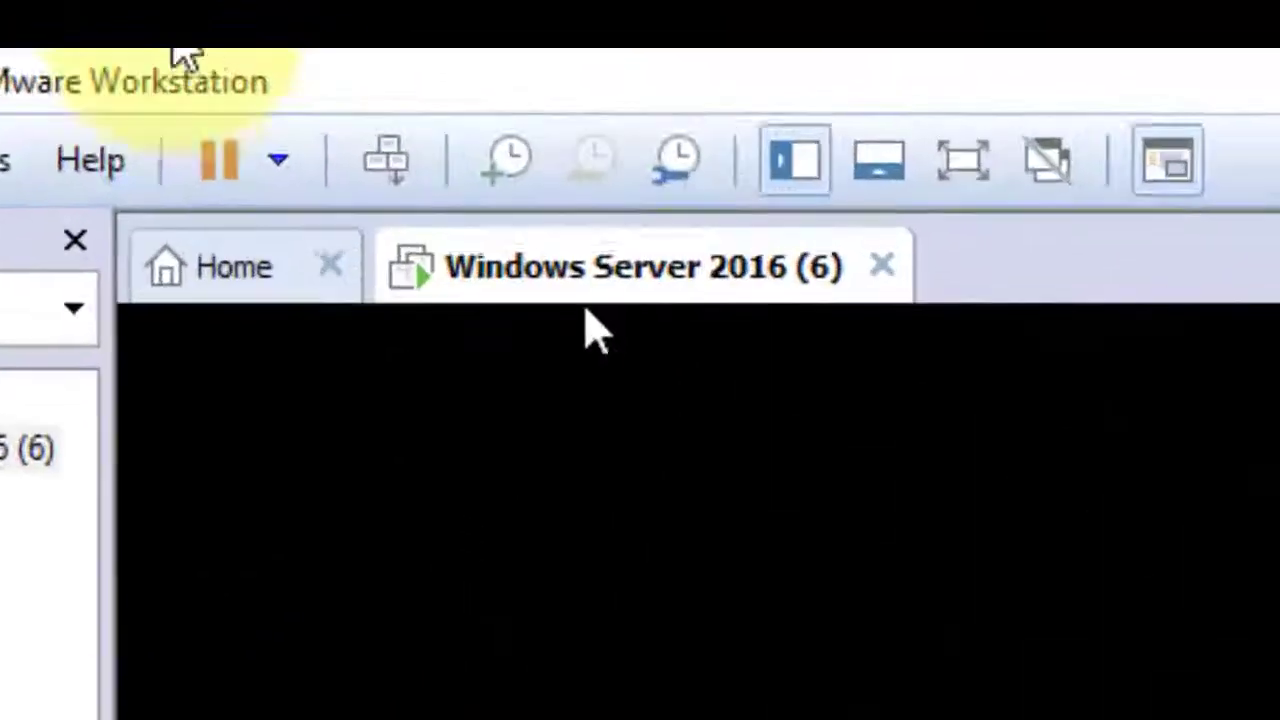
{"action": "left_click", "coordinate": [299, 41]}
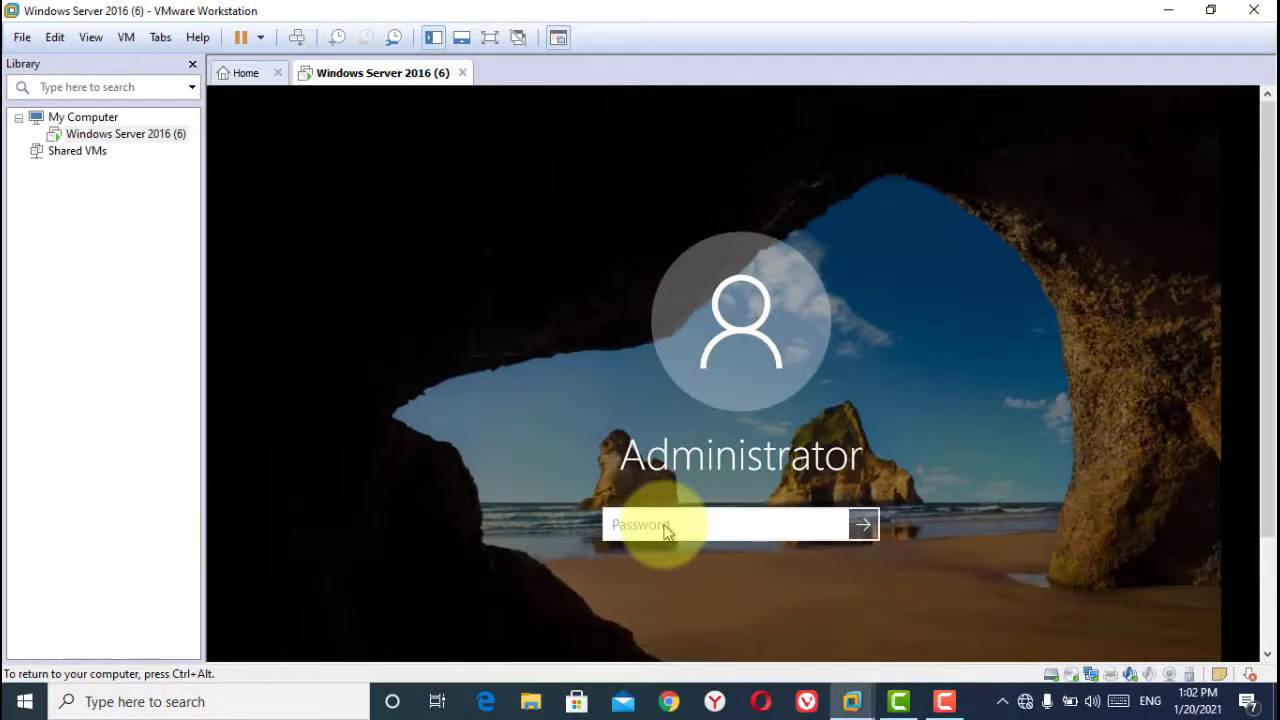
{"action": "type", "text": "**"}
{"action": "key", "text": "Return"}
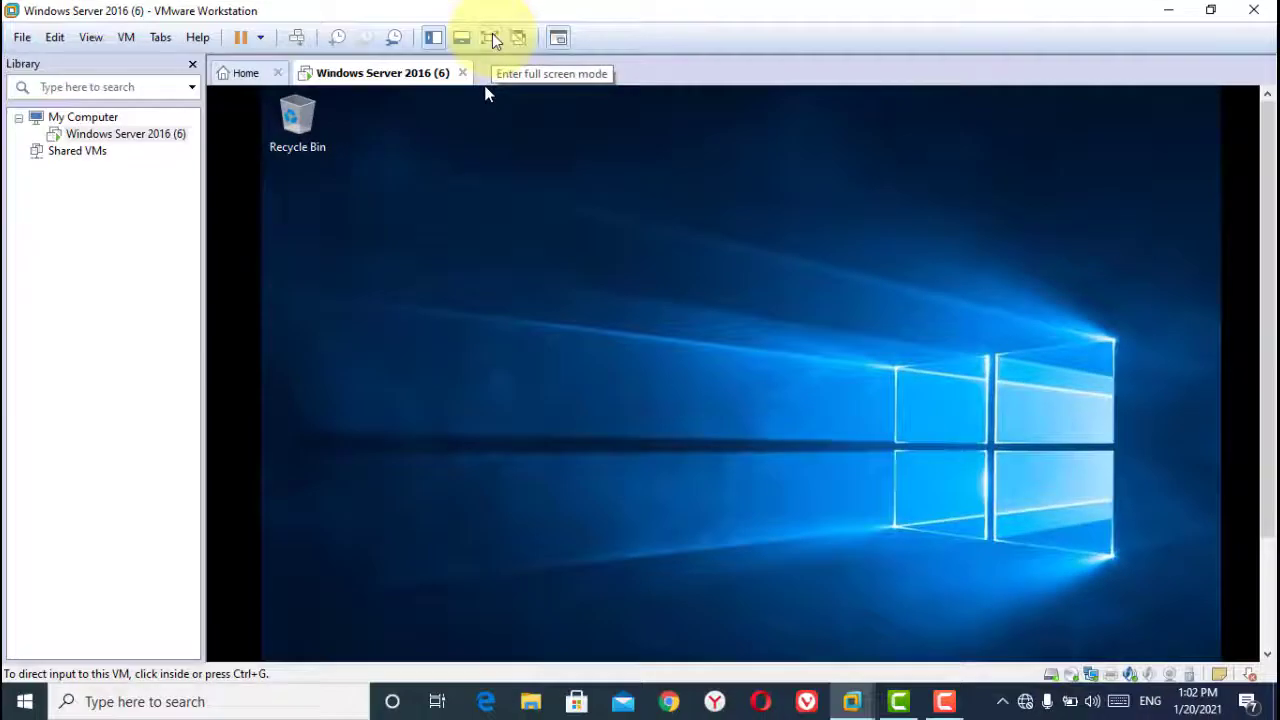
{"action": "left_click", "coordinate": [511, 74]}
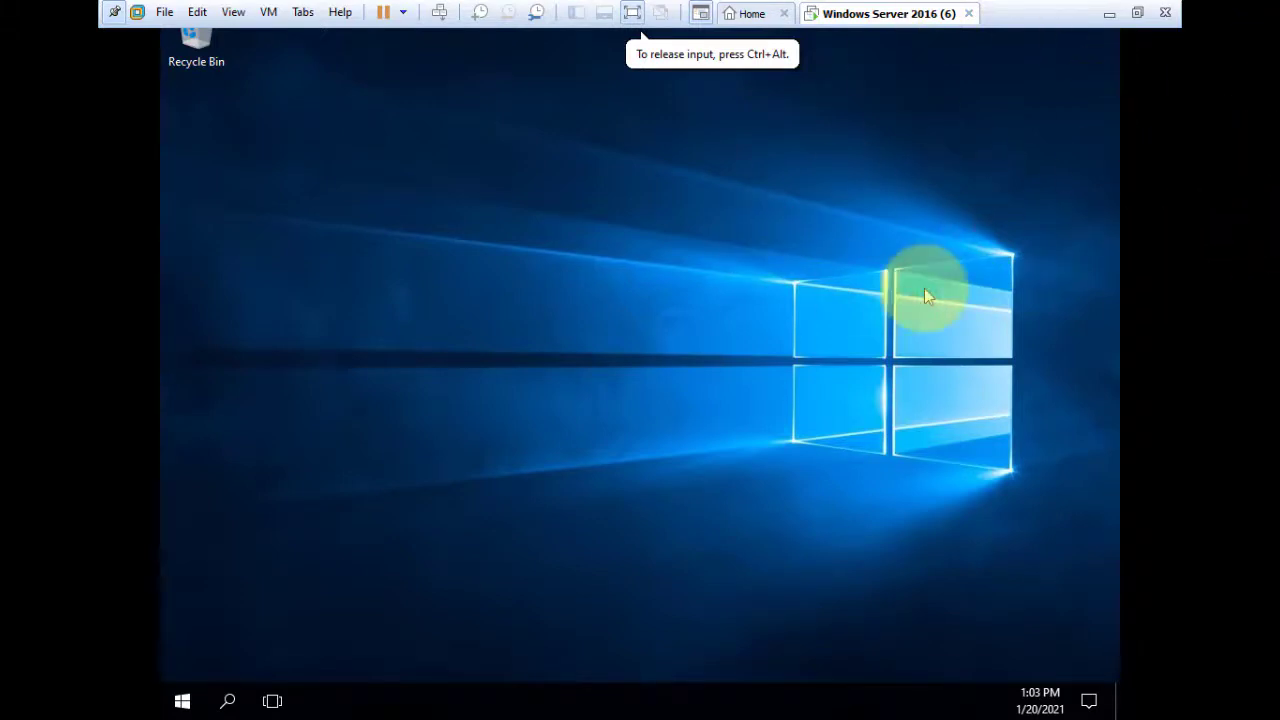
Turn on the Computer icon in Desktop Icon Settings so This PC appears on the desktop.
{"action": "right_click", "coordinate": [449, 222]}
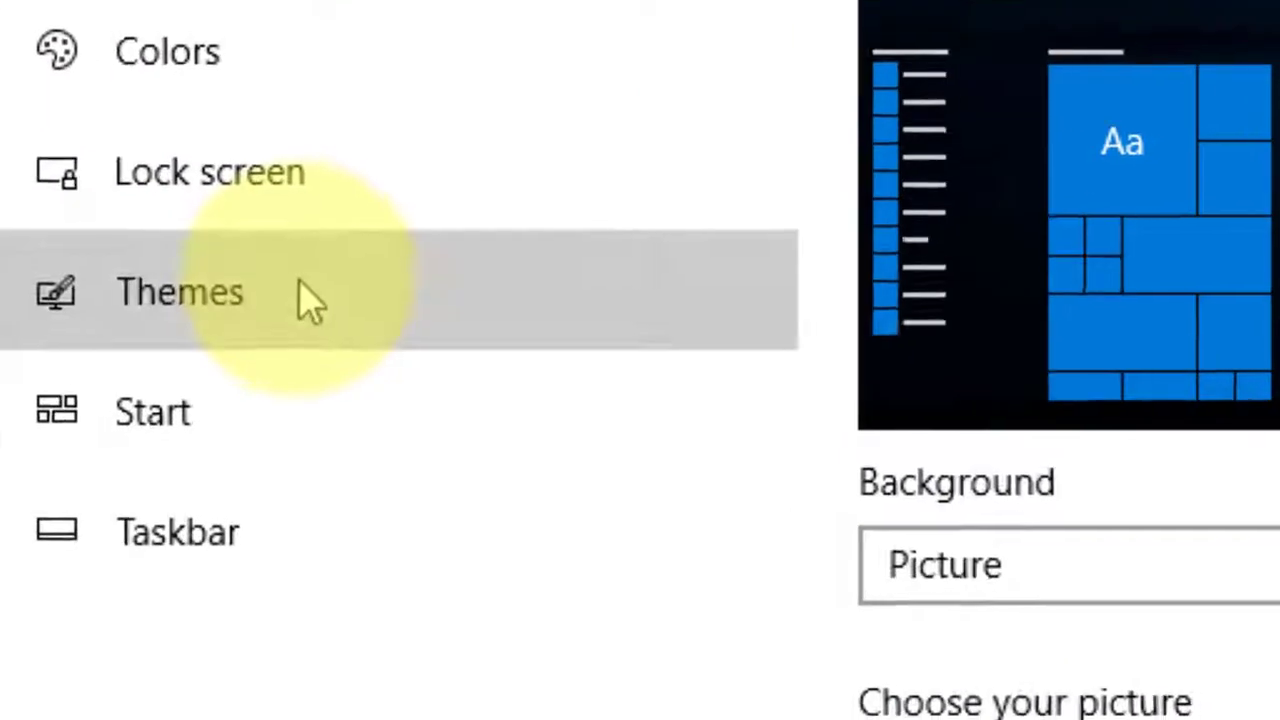
{"action": "left_click", "coordinate": [283, 320]}
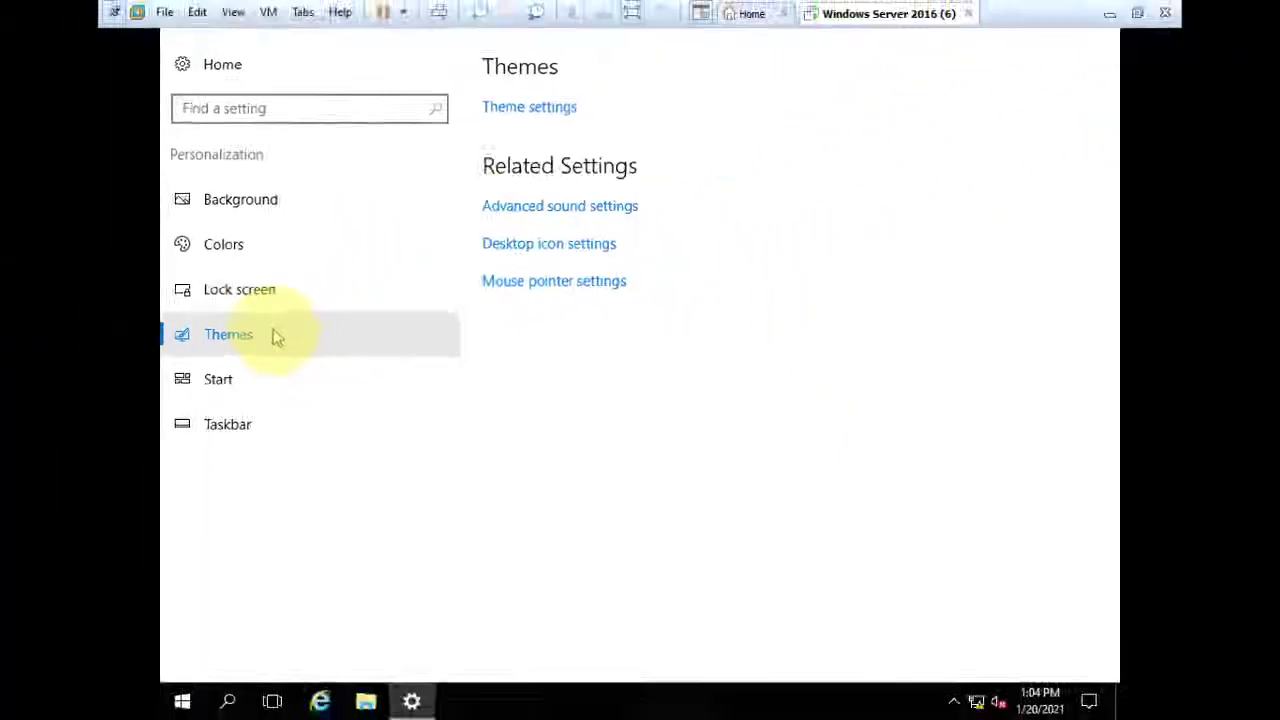
{"action": "left_click", "coordinate": [561, 284]}
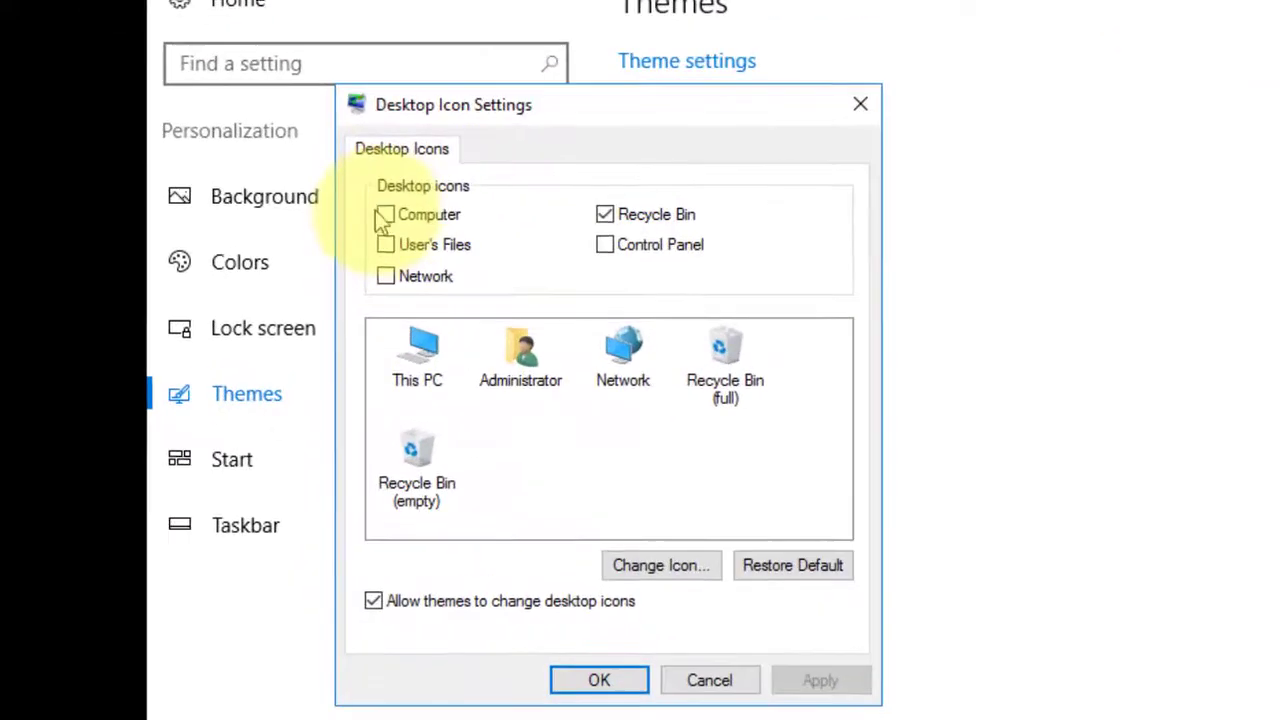
{"action": "left_click", "coordinate": [387, 215]}
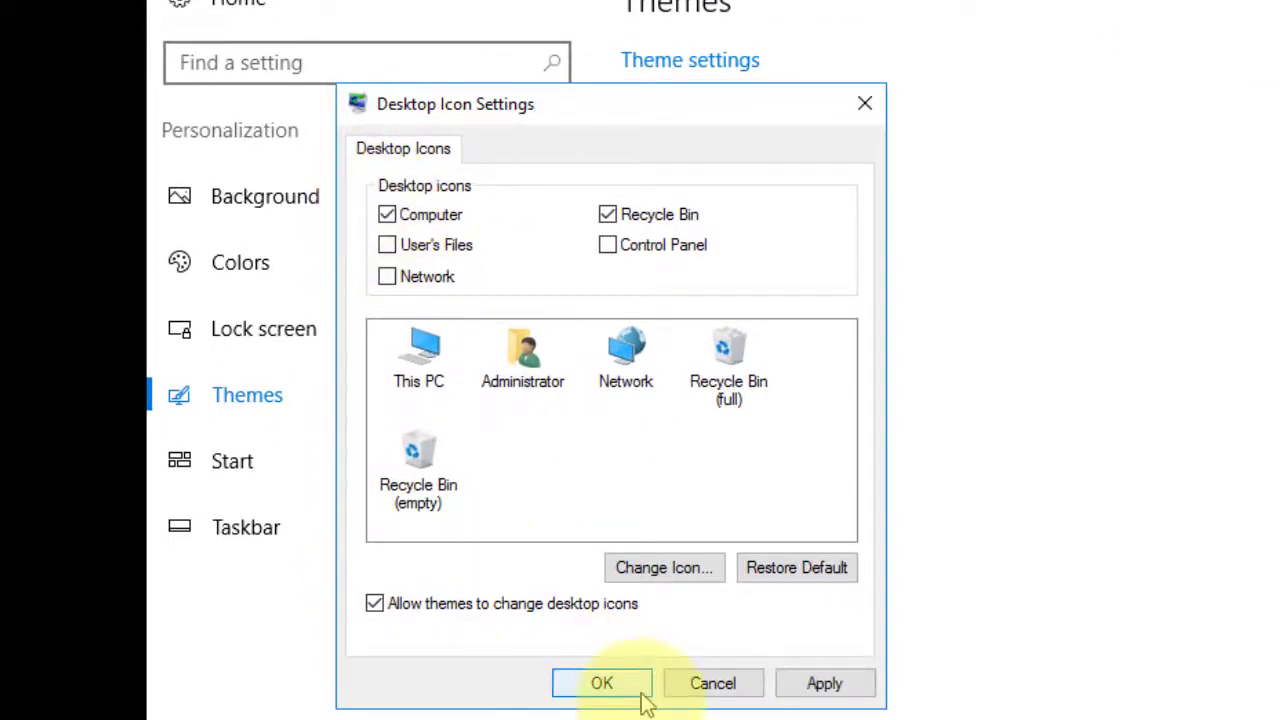
{"action": "left_click", "coordinate": [602, 684]}
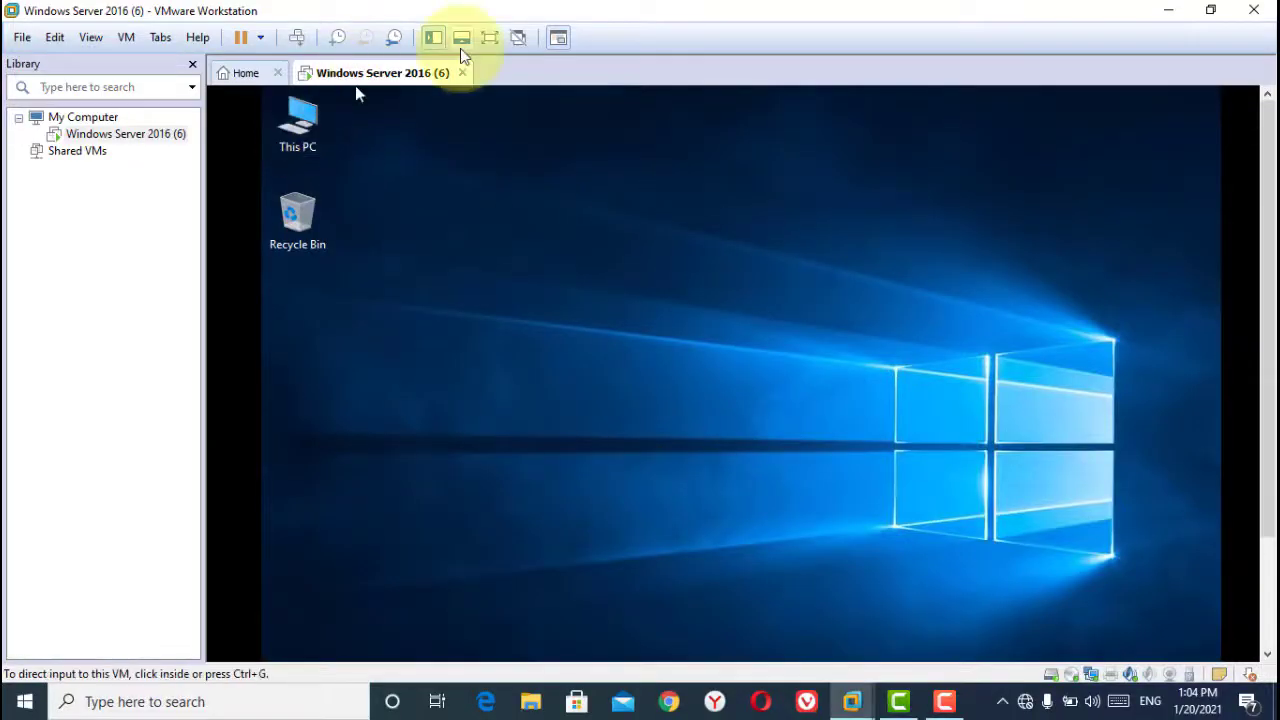
{"action": "left_click", "coordinate": [491, 40]}
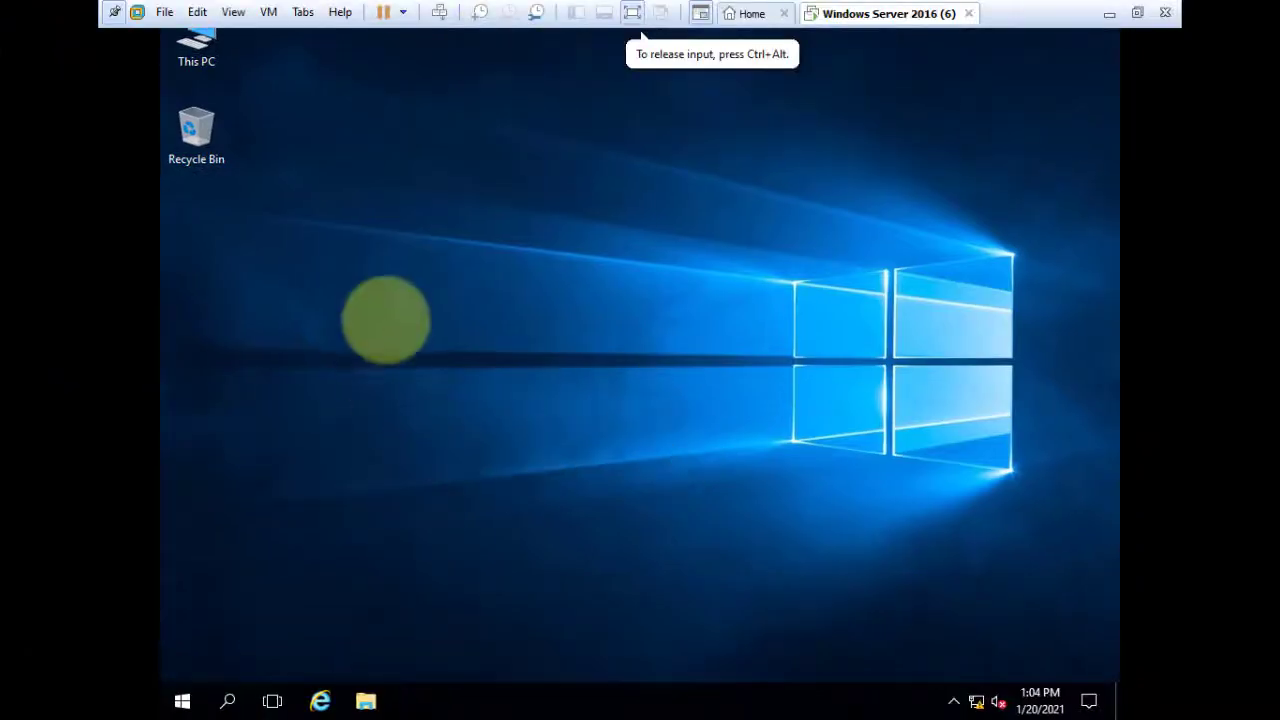
Launch setup64 from the VMware Tools disc in DVD Drive (D:).
{"action": "double_click", "coordinate": [193, 44]}
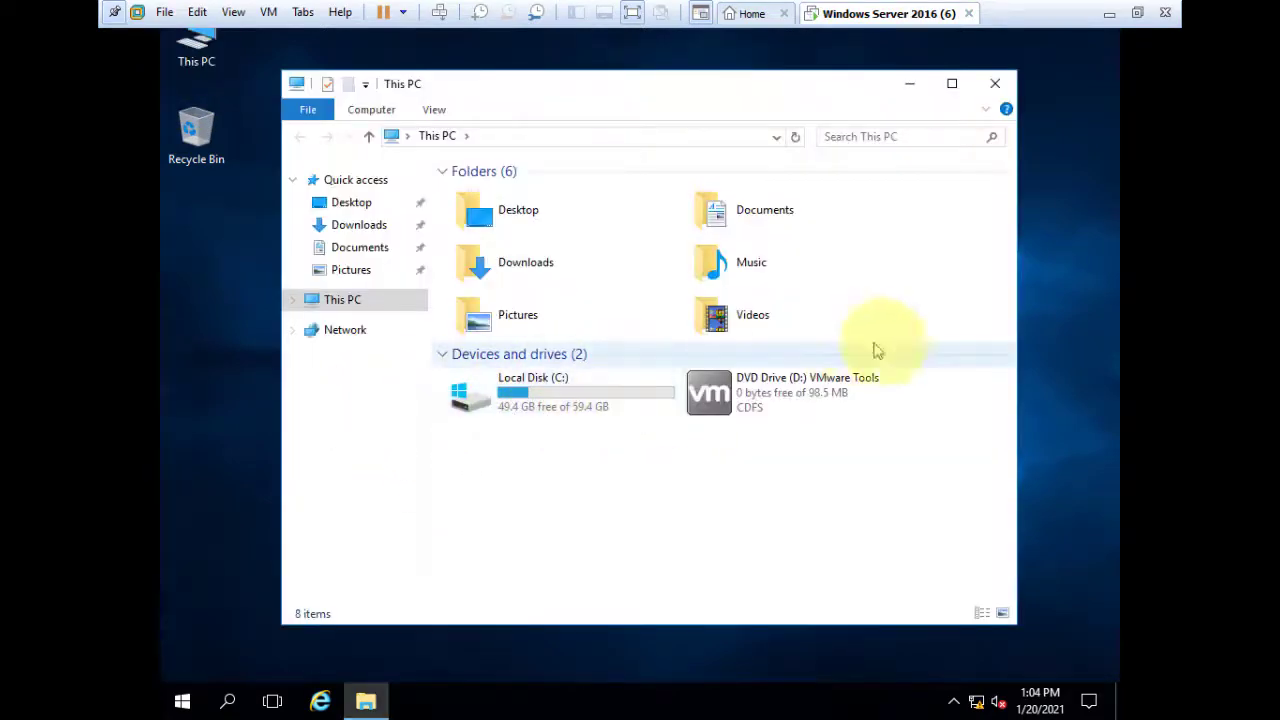
{"action": "mouse_move", "coordinate": [782, 402]}
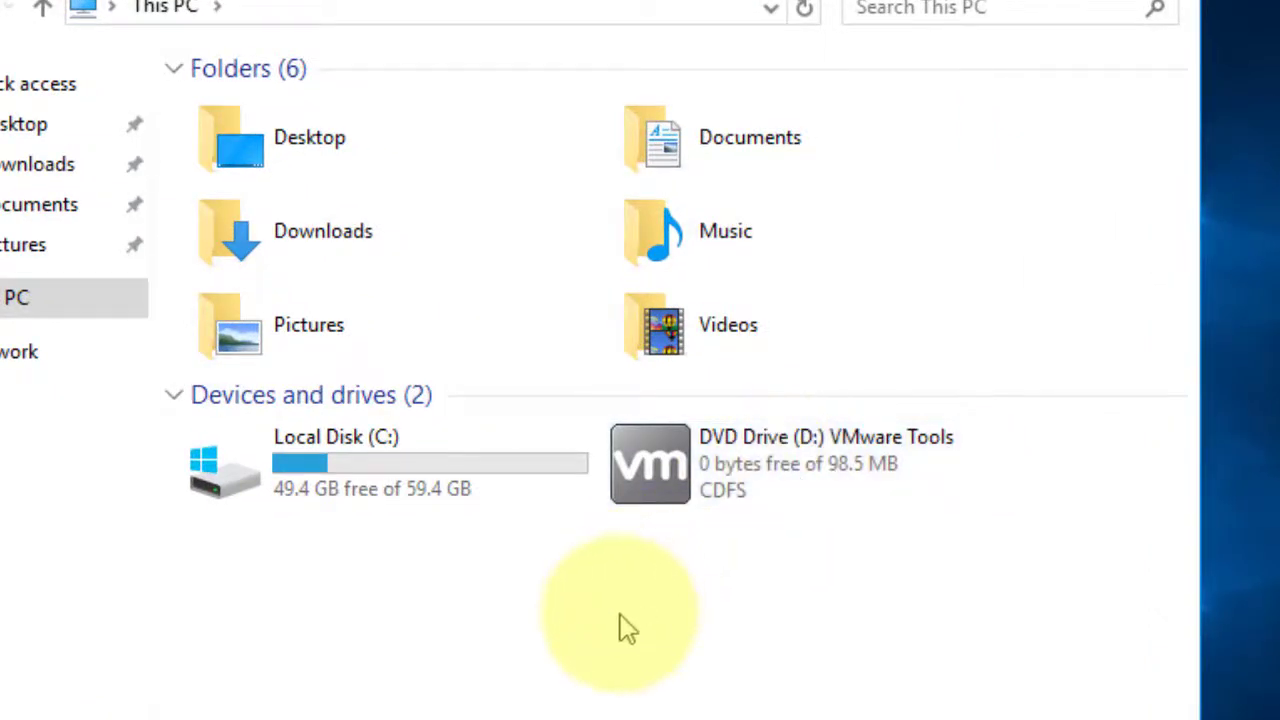
{"action": "double_click", "coordinate": [775, 462]}
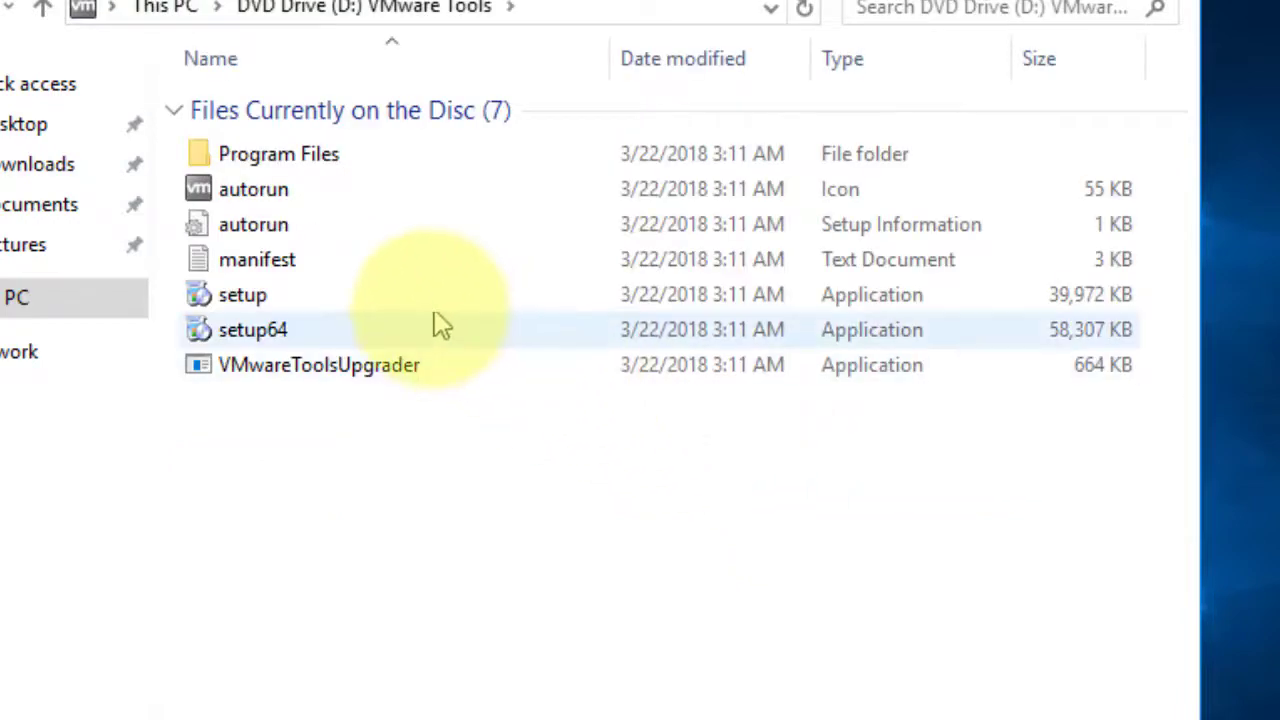
{"action": "mouse_move", "coordinate": [400, 336]}
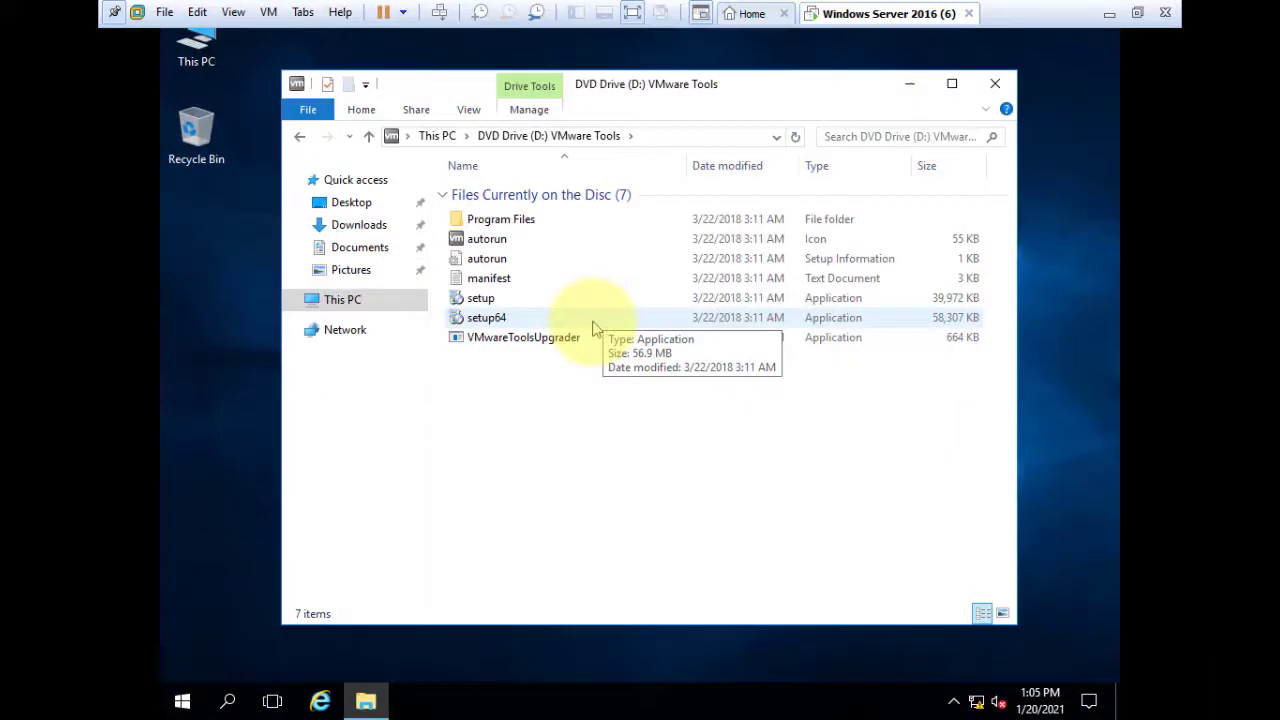
{"action": "double_click", "coordinate": [594, 327]}
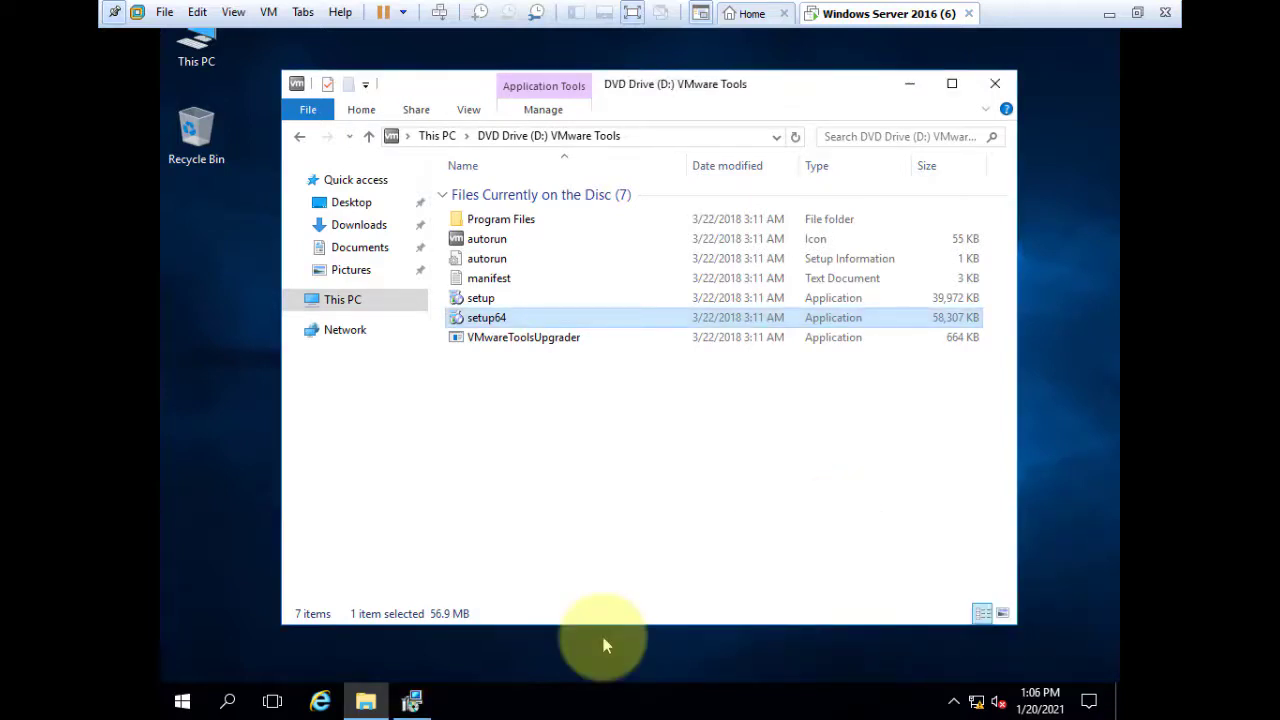
Complete the VMware Tools wizard with the default setup type and decline the immediate restart.
{"action": "left_click", "coordinate": [421, 710]}
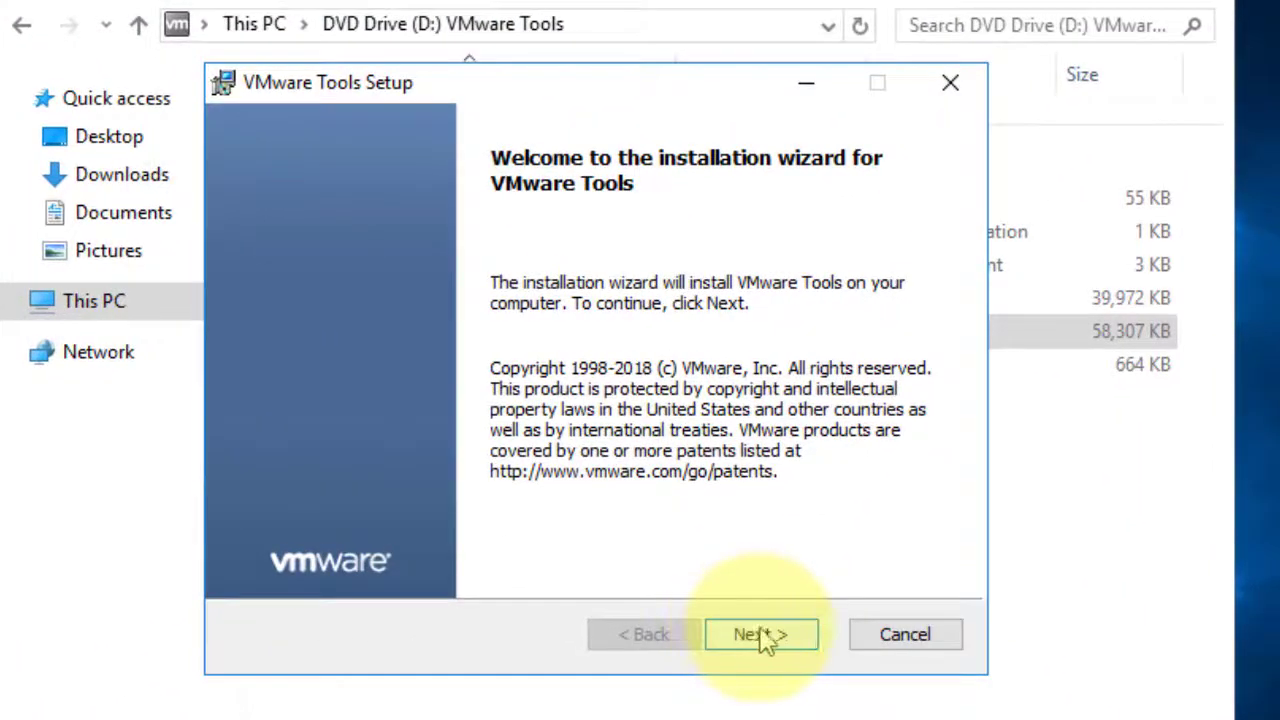
{"action": "left_click", "coordinate": [766, 640]}
{"action": "left_click", "coordinate": [766, 640]}
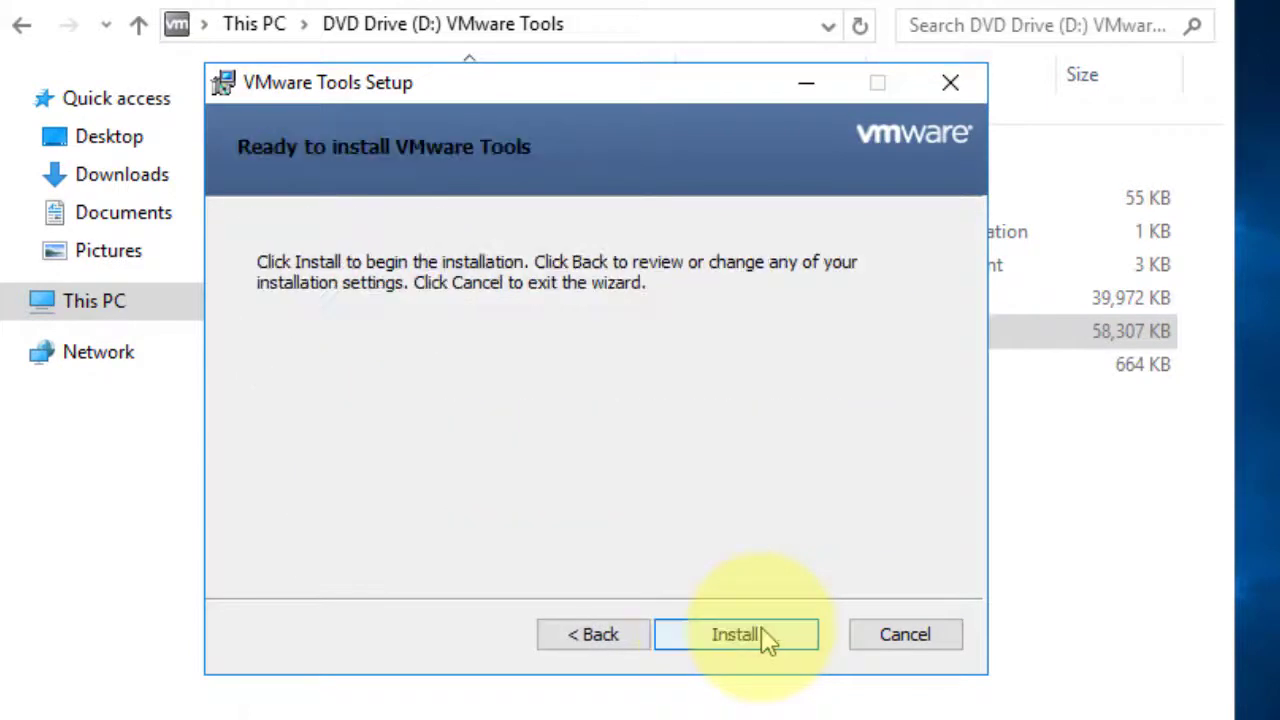
{"action": "left_click", "coordinate": [764, 638]}
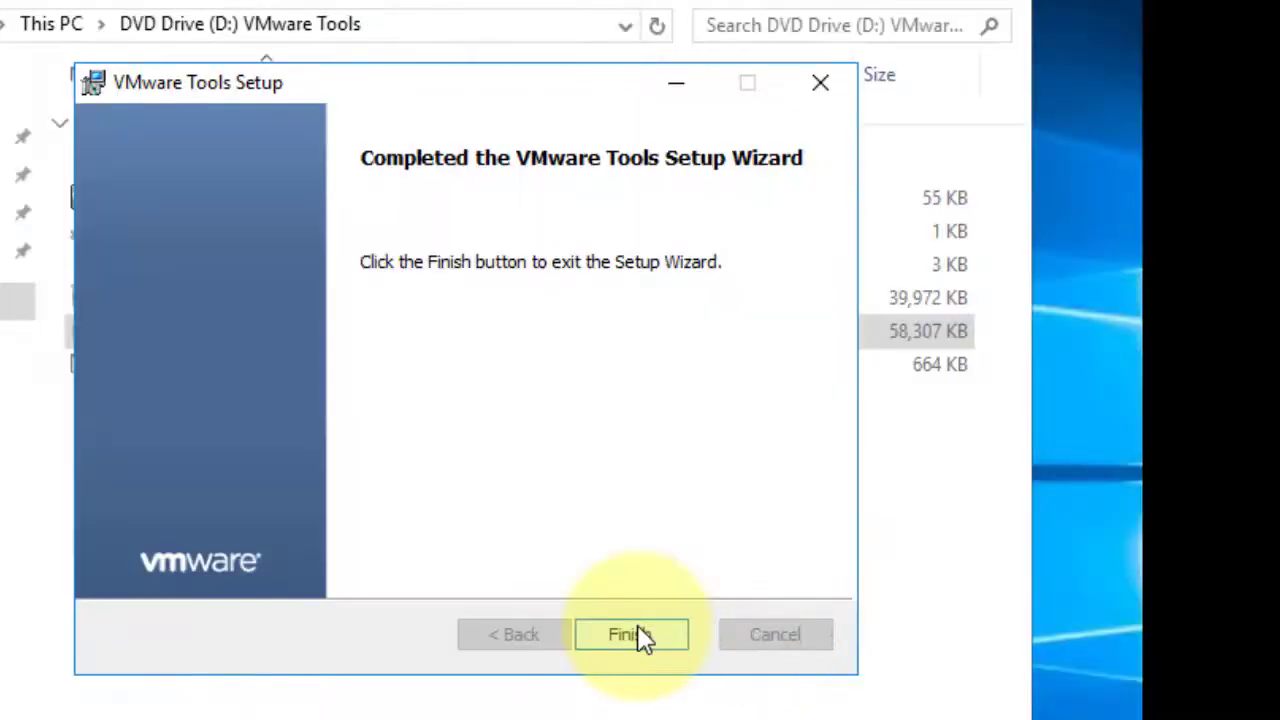
{"action": "left_click", "coordinate": [631, 635]}
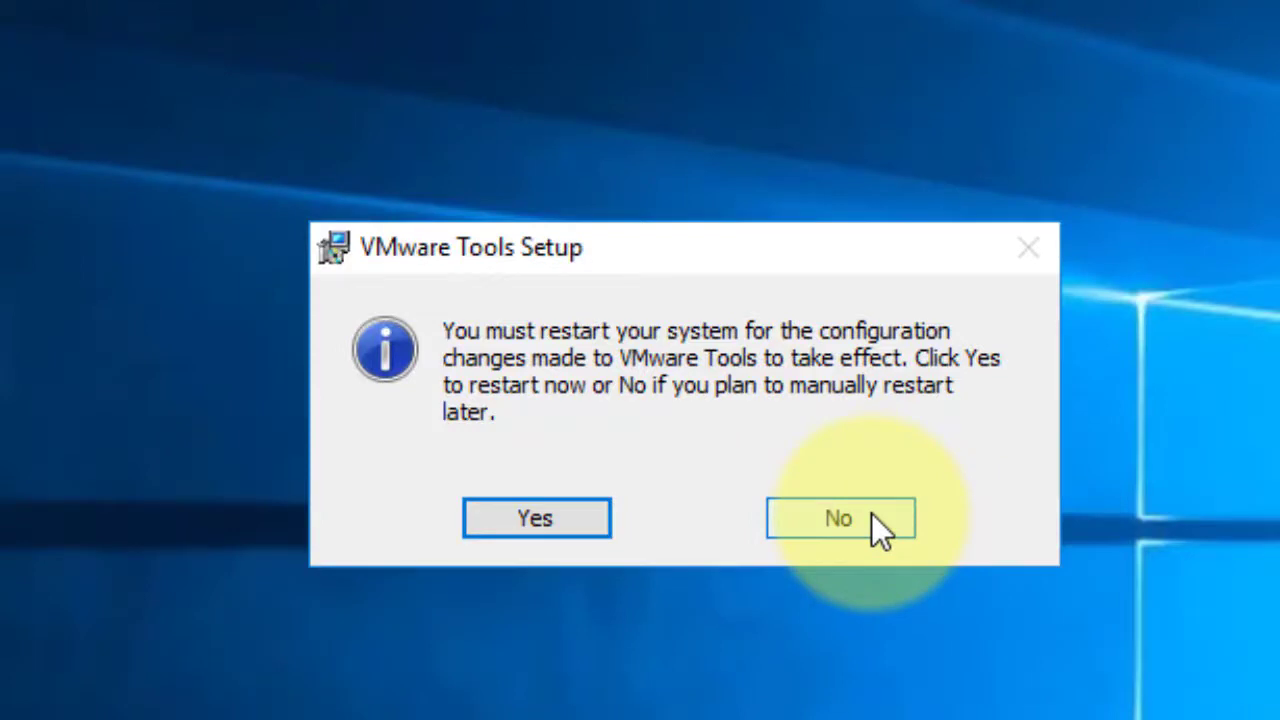
{"action": "left_click", "coordinate": [871, 513]}
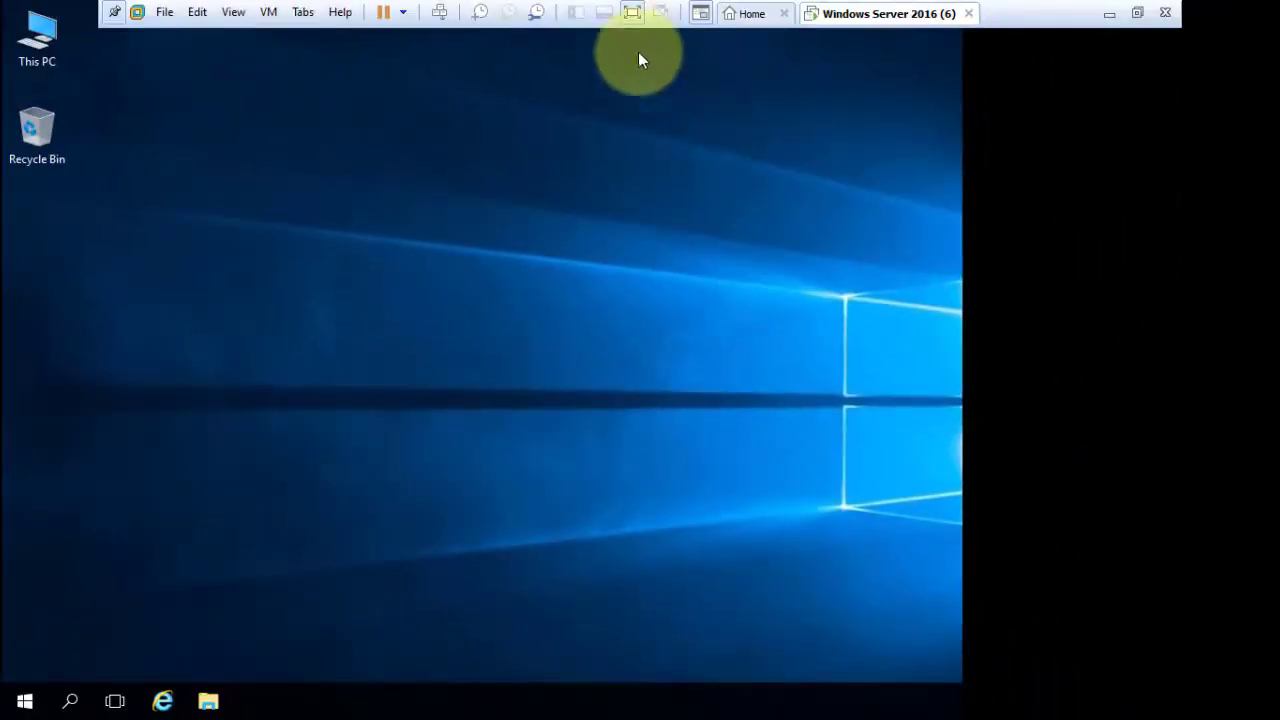
Open This PC's System properties, showing computer name WIN-A5ESEABINJ5 in WORKGROUP.
{"action": "left_click", "coordinate": [634, 12]}
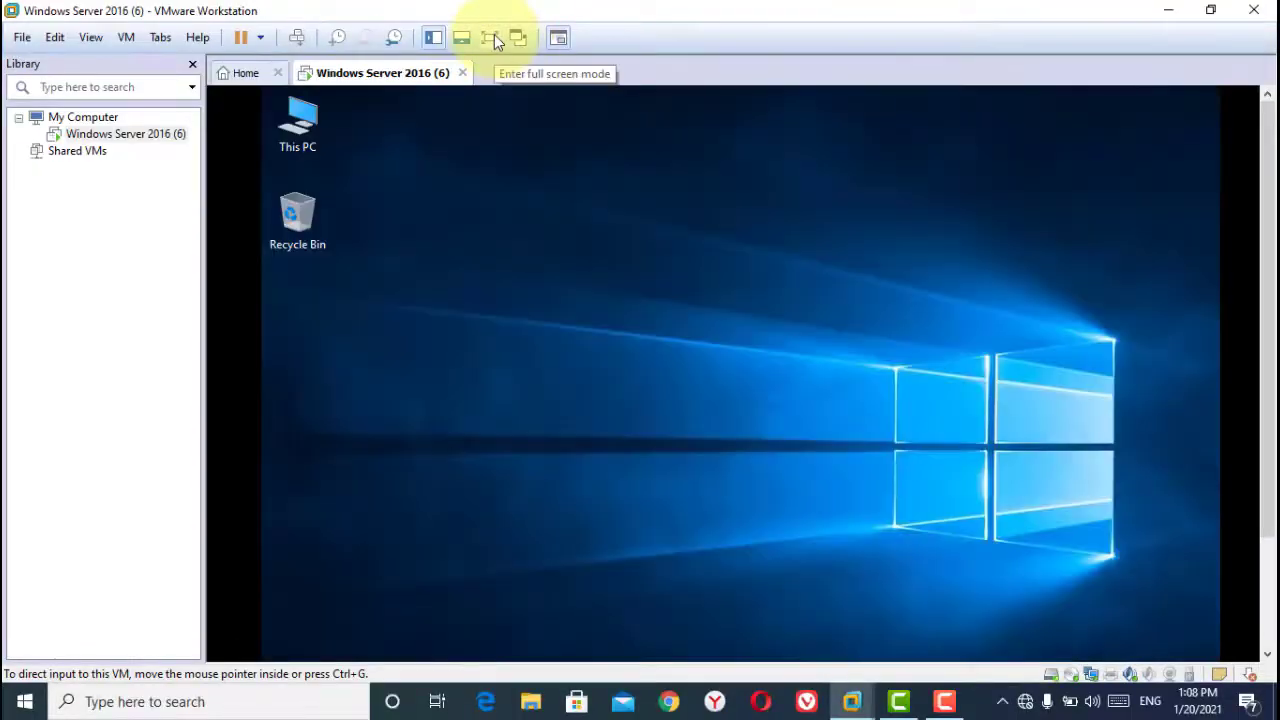
{"action": "left_click", "coordinate": [494, 38]}
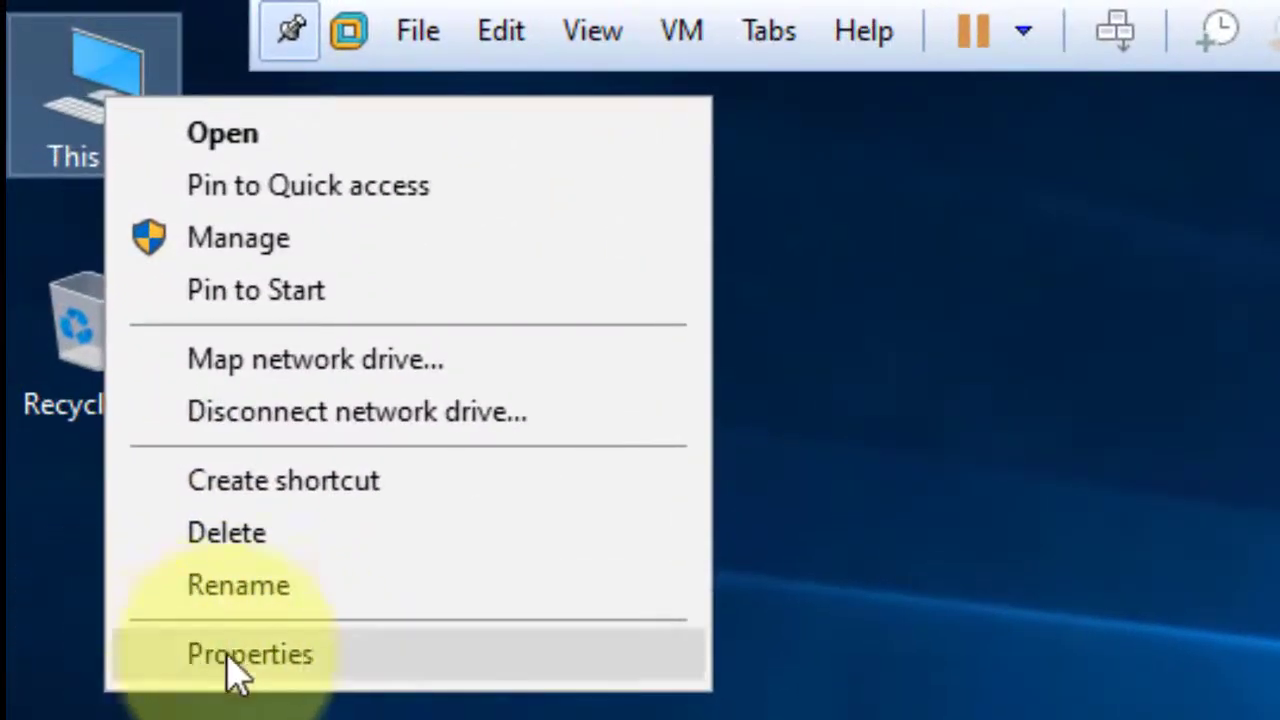
{"action": "left_click", "coordinate": [452, 686]}
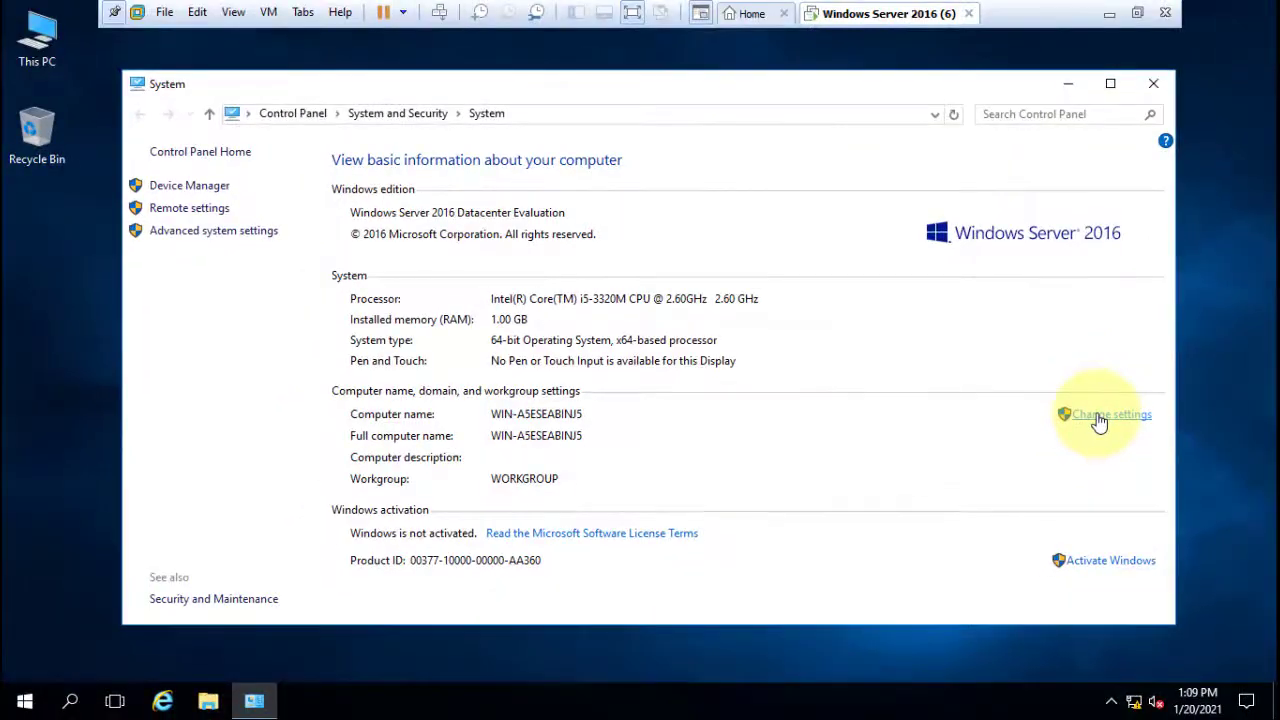
Change the computer name from WIN-A5ESEABINJ5 to balawii and choose Restart Now.
{"action": "left_click", "coordinate": [1099, 418]}
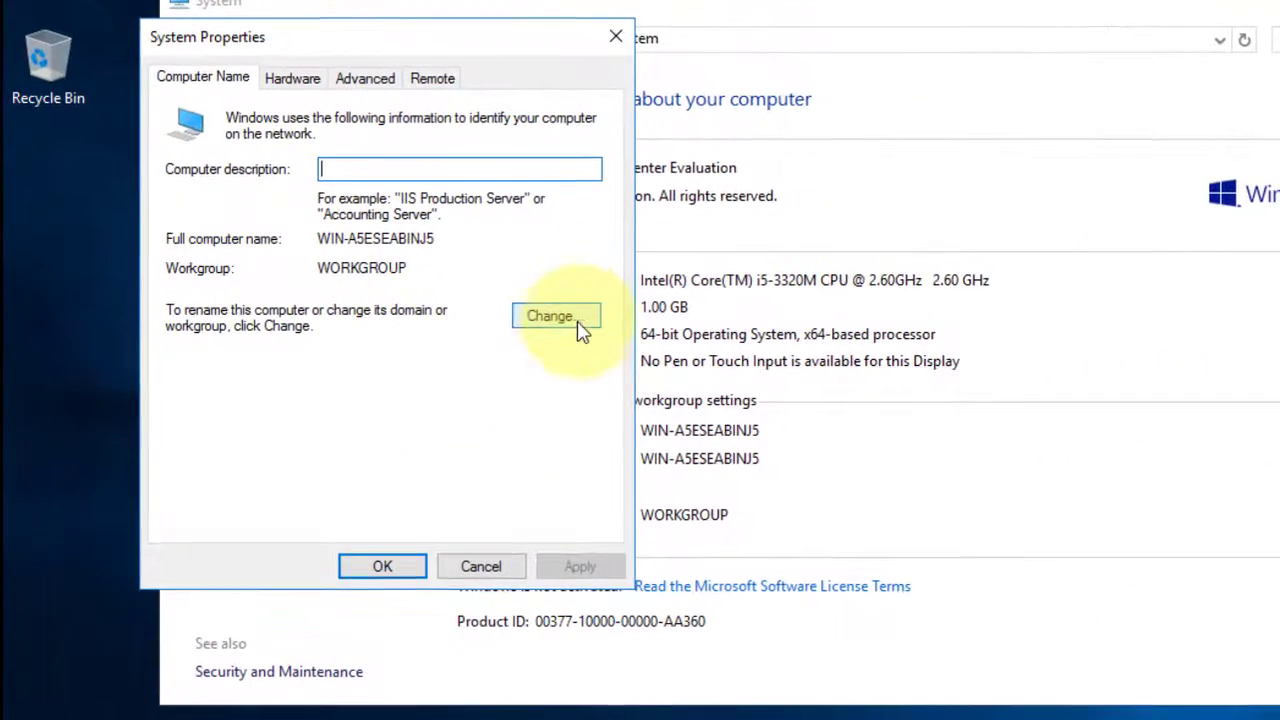
{"action": "left_click", "coordinate": [559, 318]}
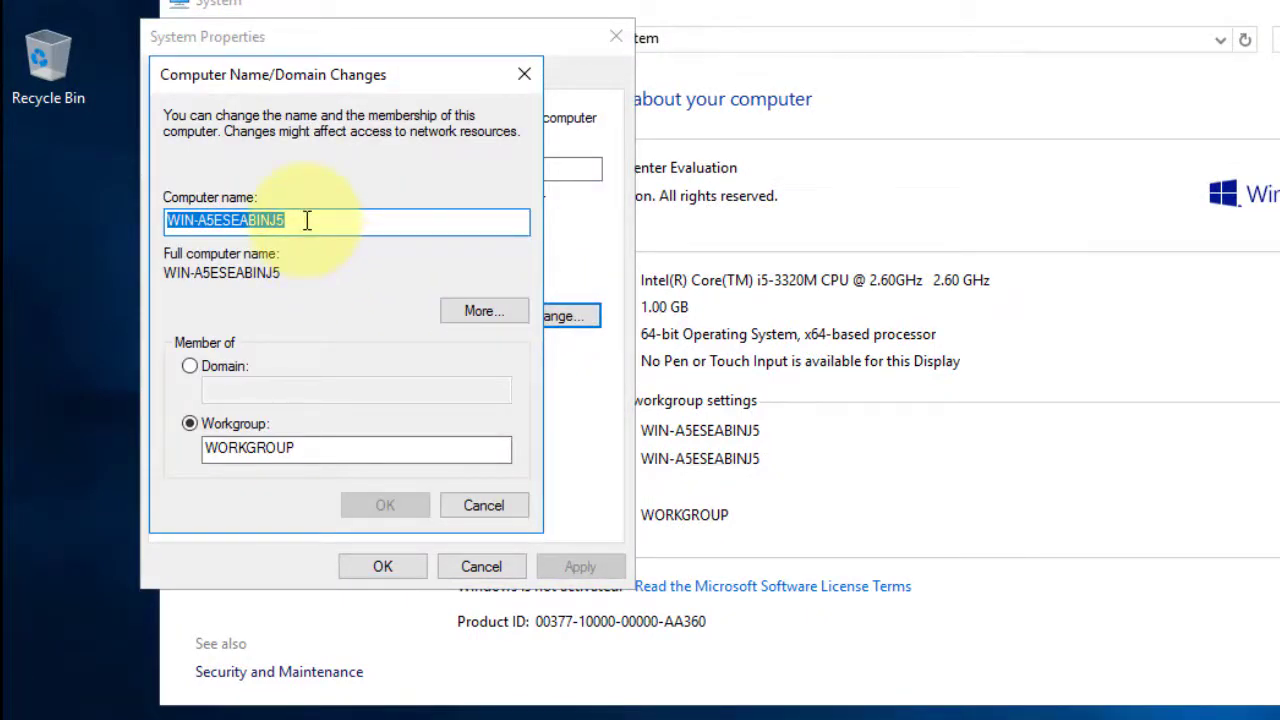
{"action": "type", "text": "balawii"}
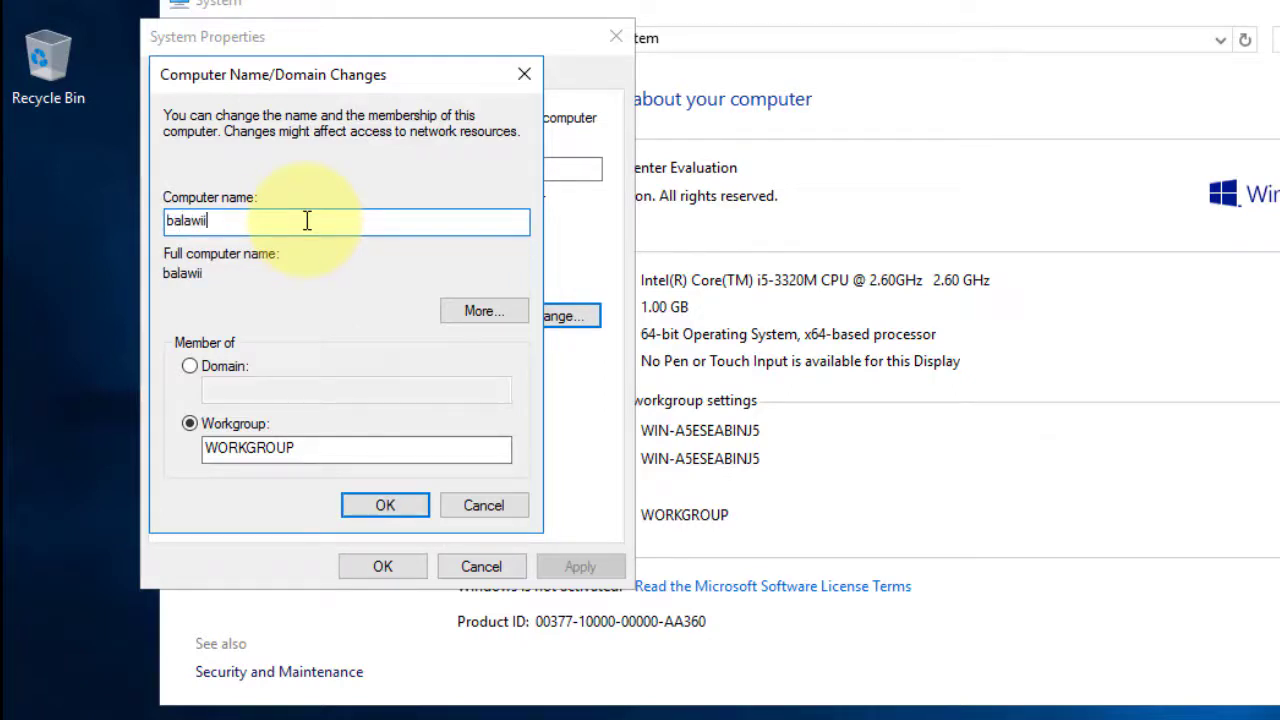
{"action": "left_click", "coordinate": [396, 510]}
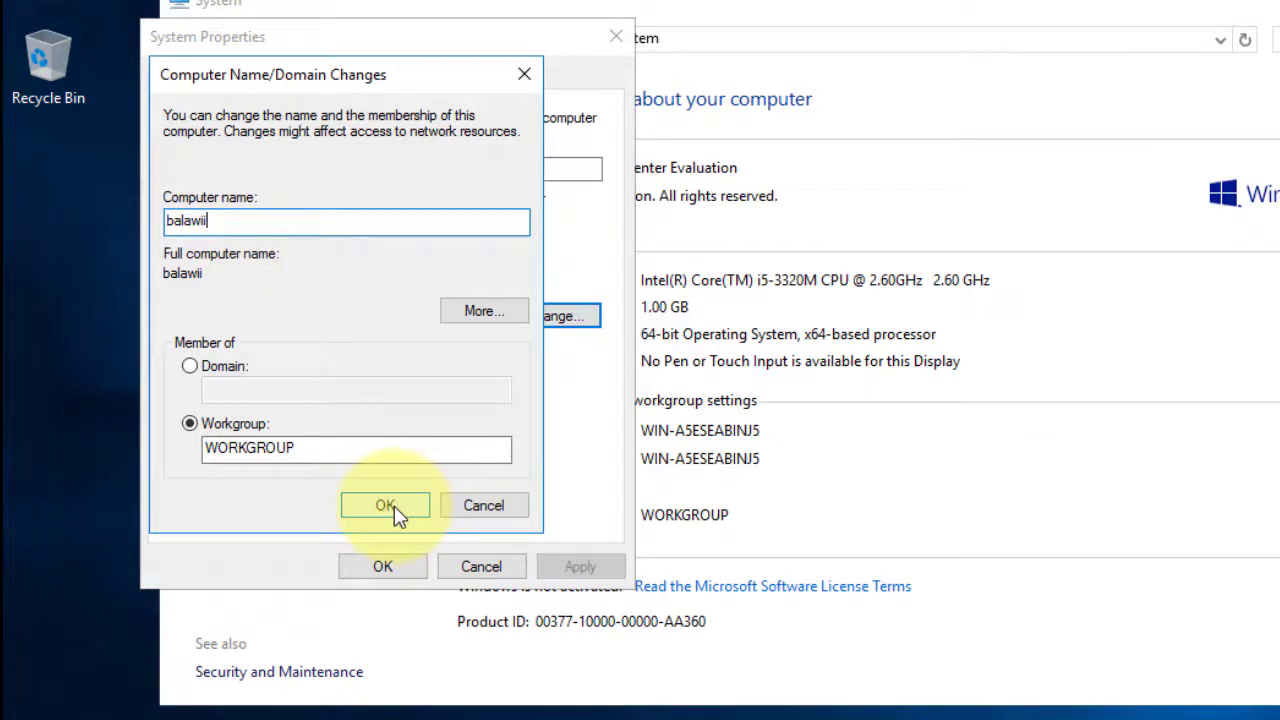
{"action": "left_click", "coordinate": [396, 508]}
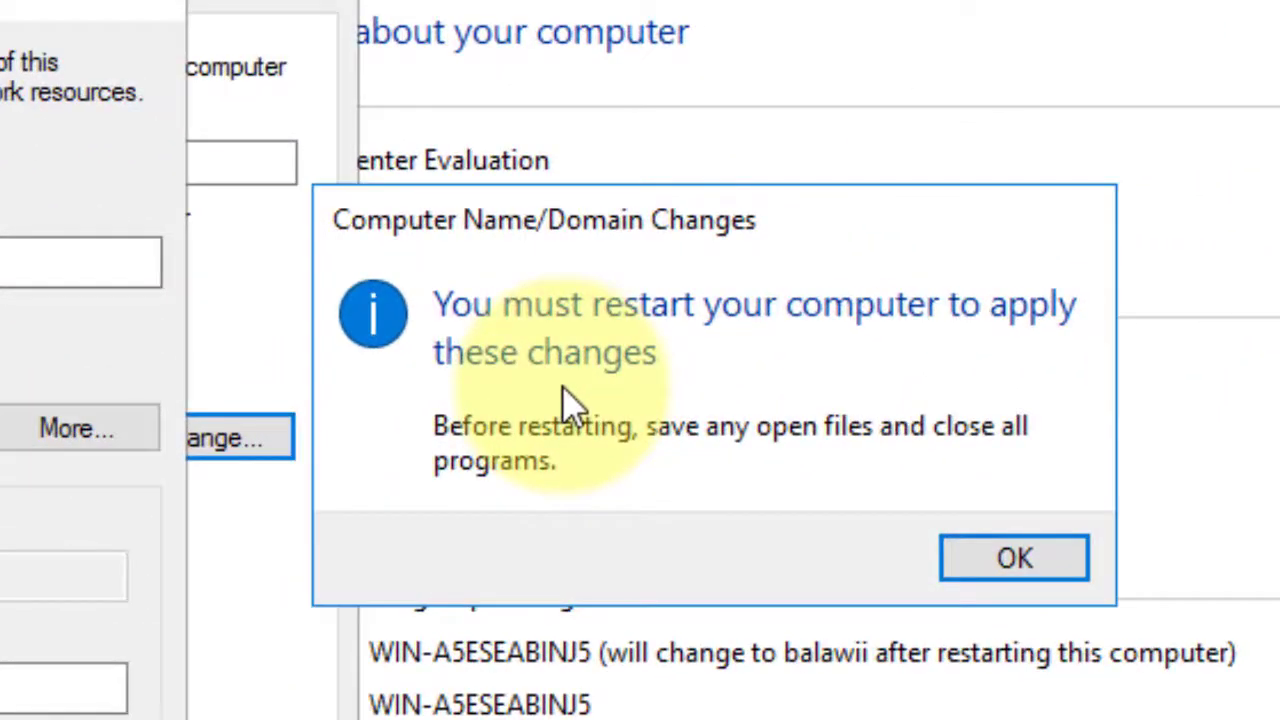
{"action": "left_click", "coordinate": [960, 552]}
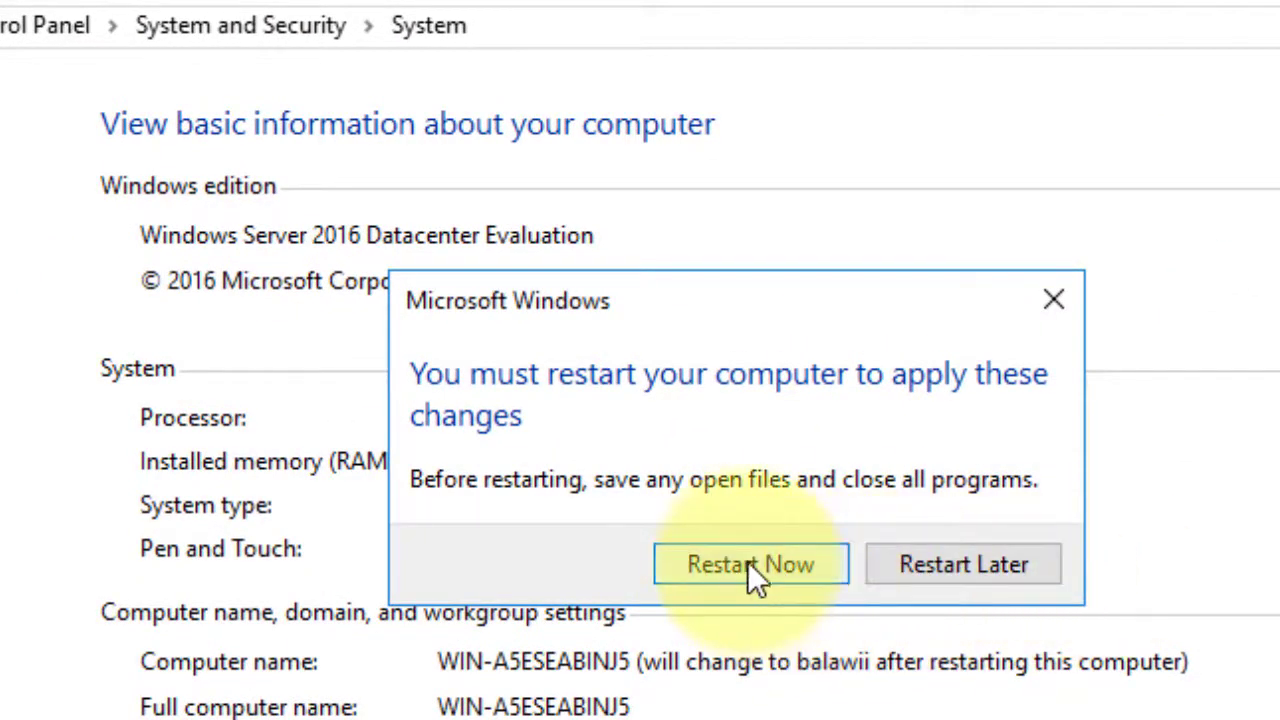
{"action": "left_click", "coordinate": [748, 563]}
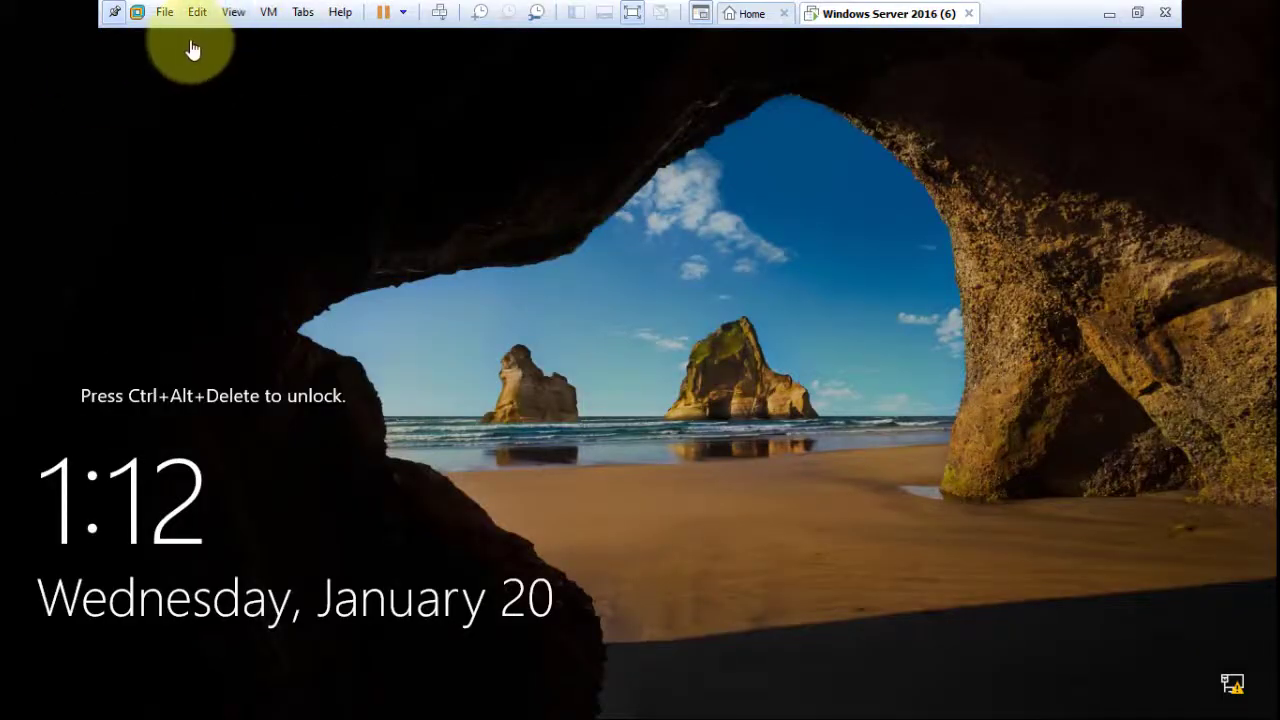
Sign the restarted server in as Administrator with the account password.
{"action": "left_click", "coordinate": [440, 13]}
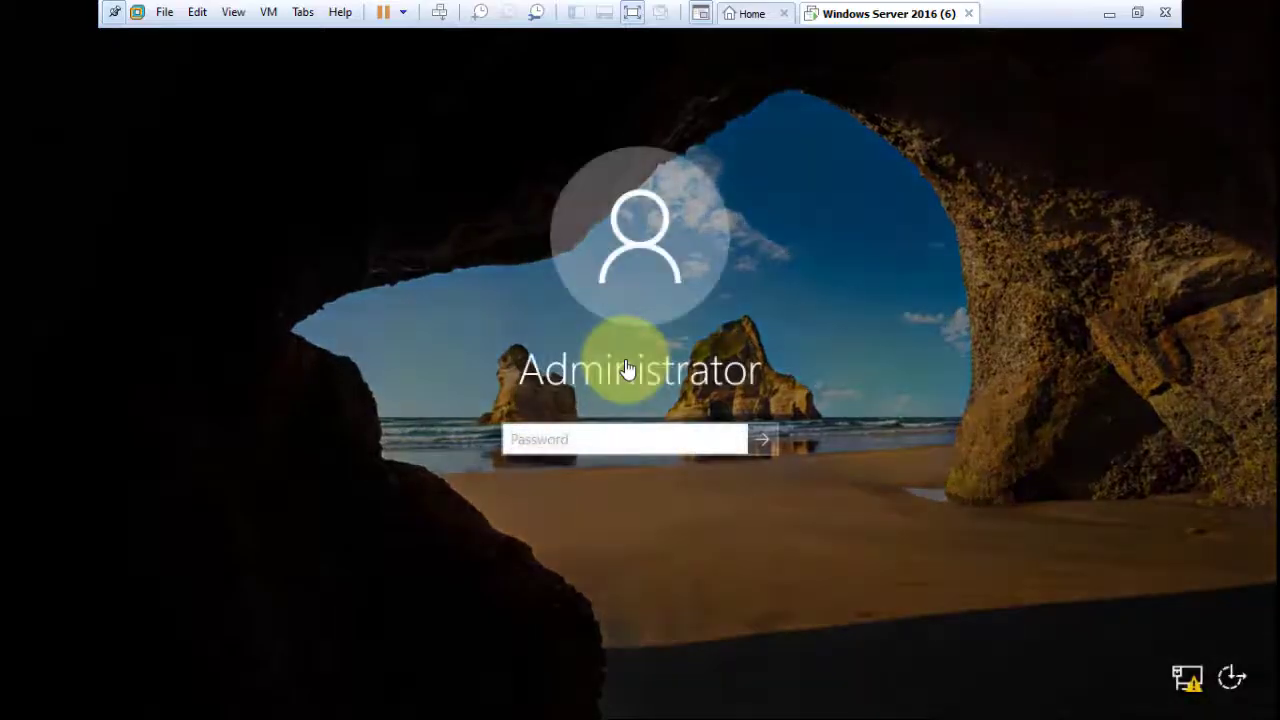
{"action": "left_click", "coordinate": [561, 436]}
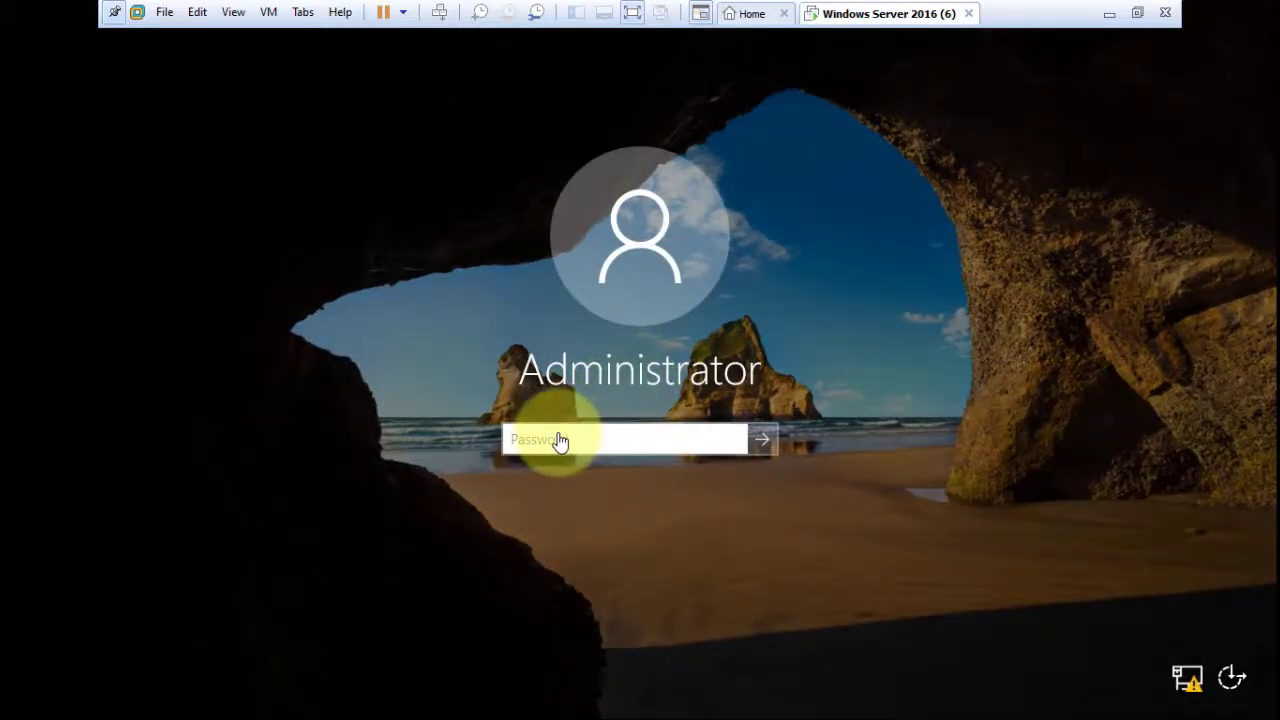
{"action": "type", "text": "P"}
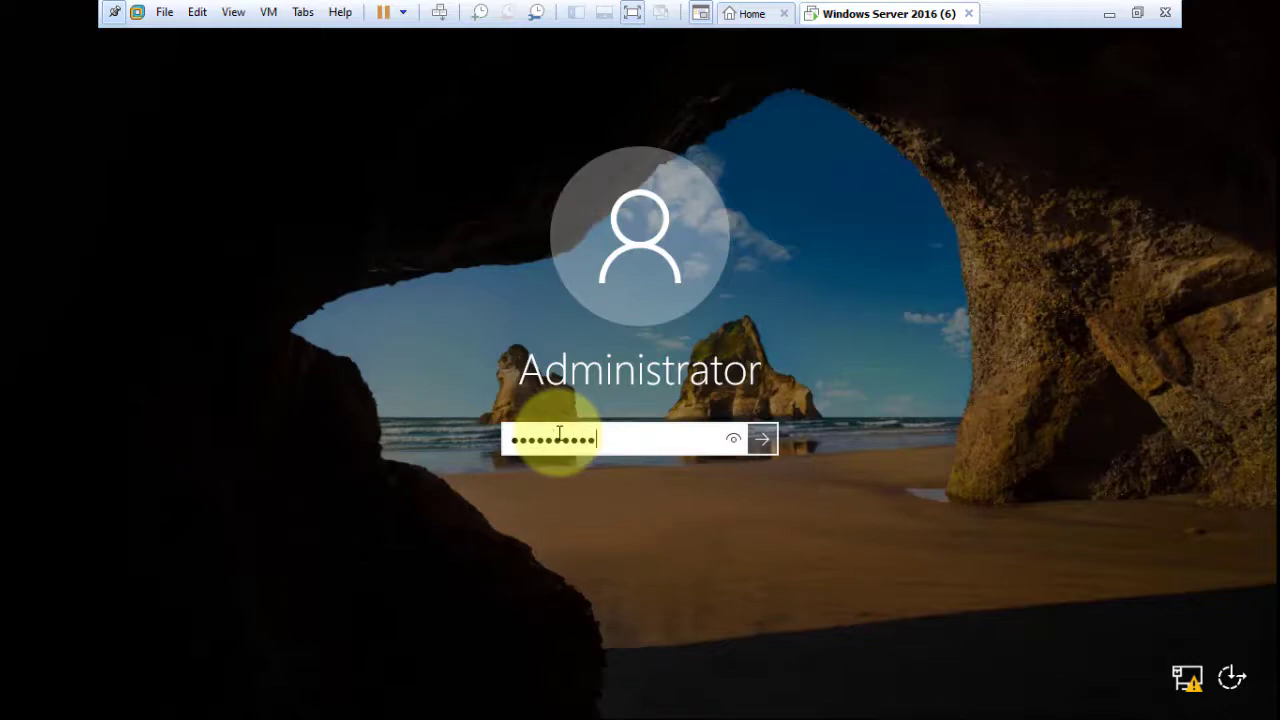
{"action": "key", "text": "Return"}
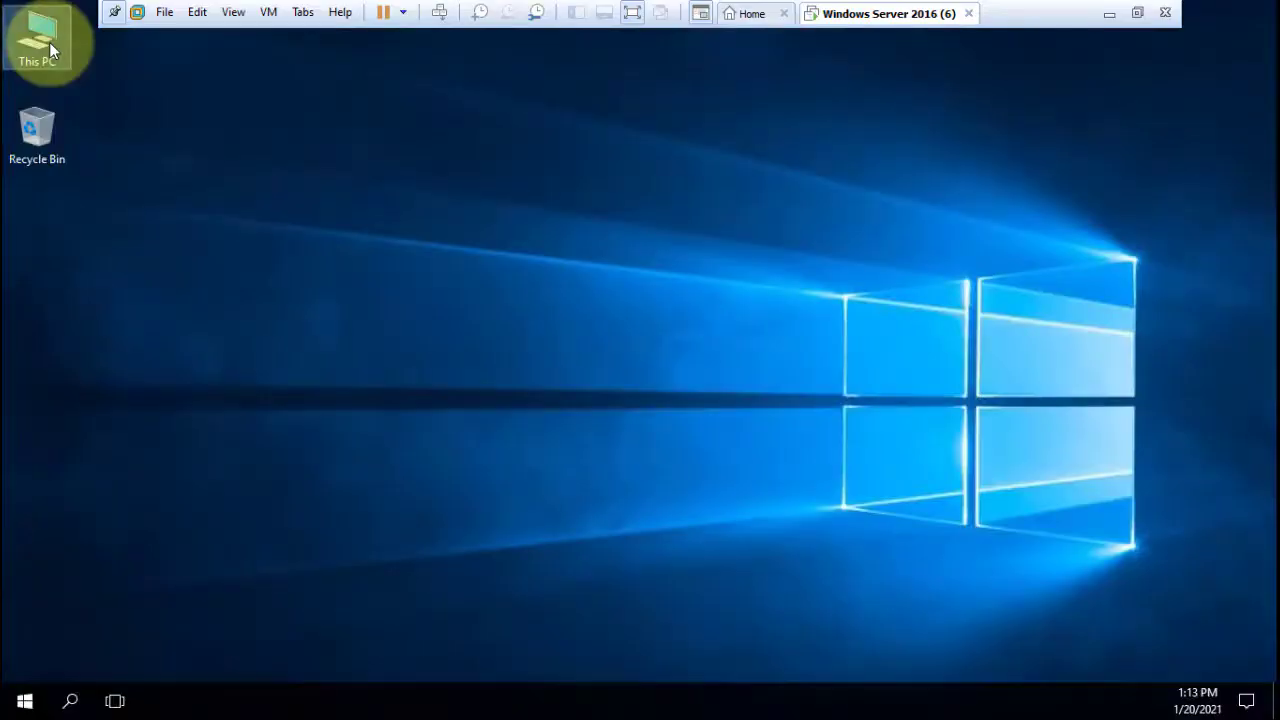
Confirm the computer name reads balawii, then open Network and Sharing Center from the tray icon.
{"action": "right_click", "coordinate": [49, 42]}
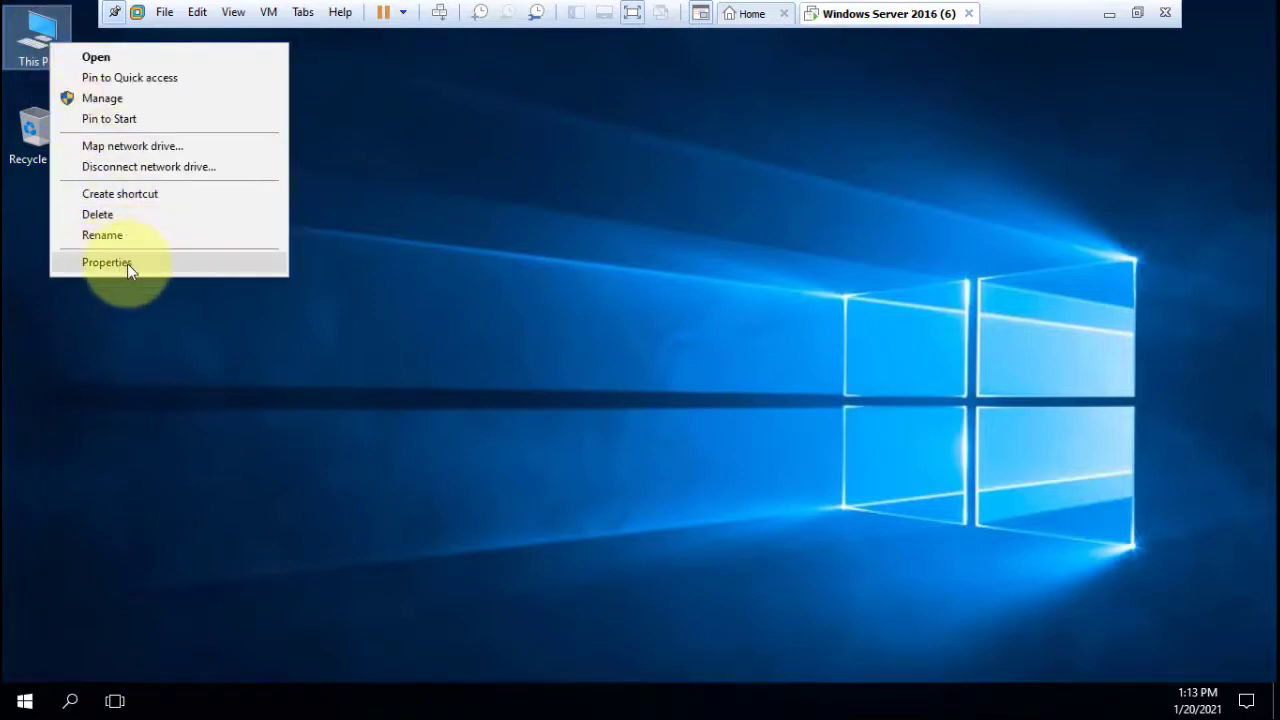
{"action": "left_click", "coordinate": [127, 263]}
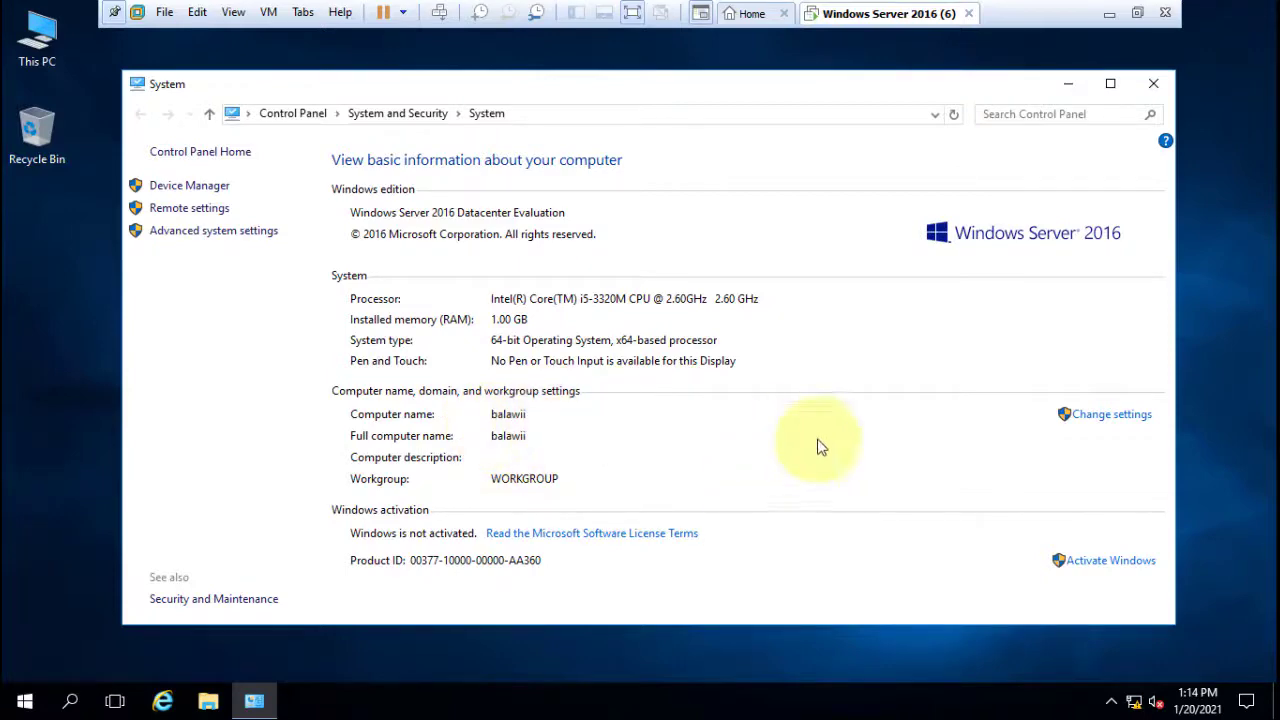
{"action": "left_click", "coordinate": [1106, 416]}
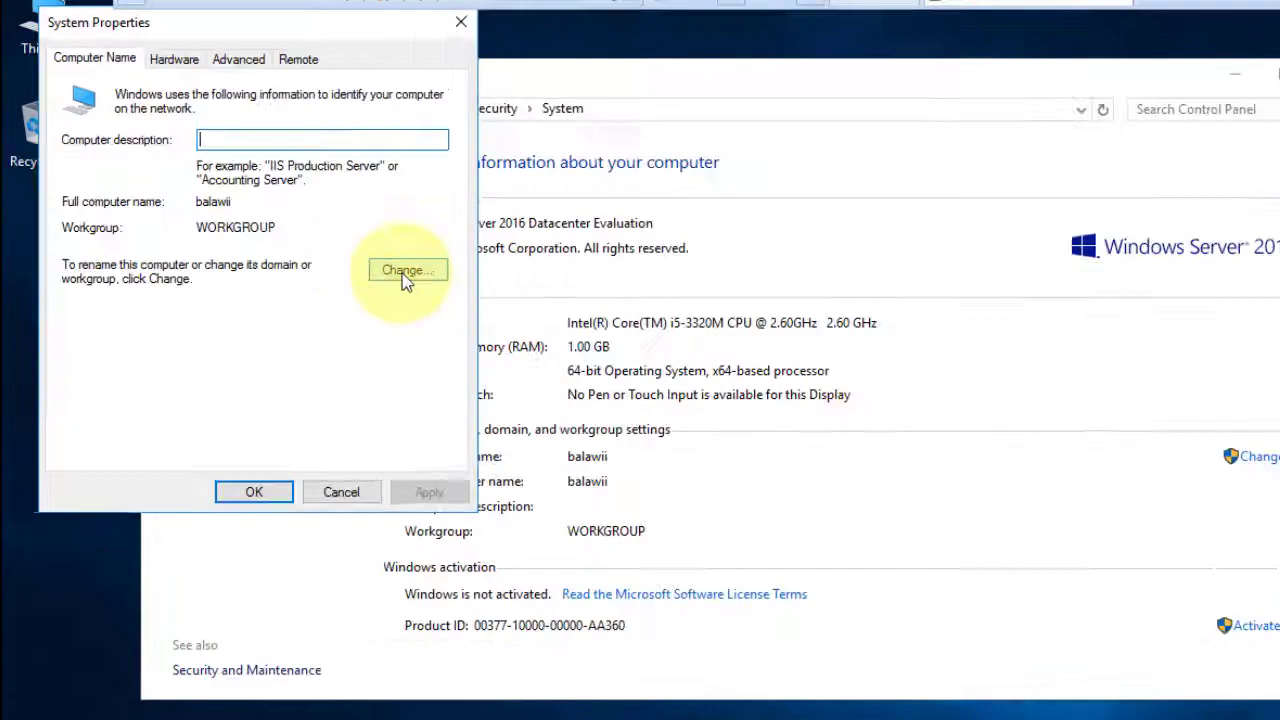
{"action": "left_click", "coordinate": [350, 255]}
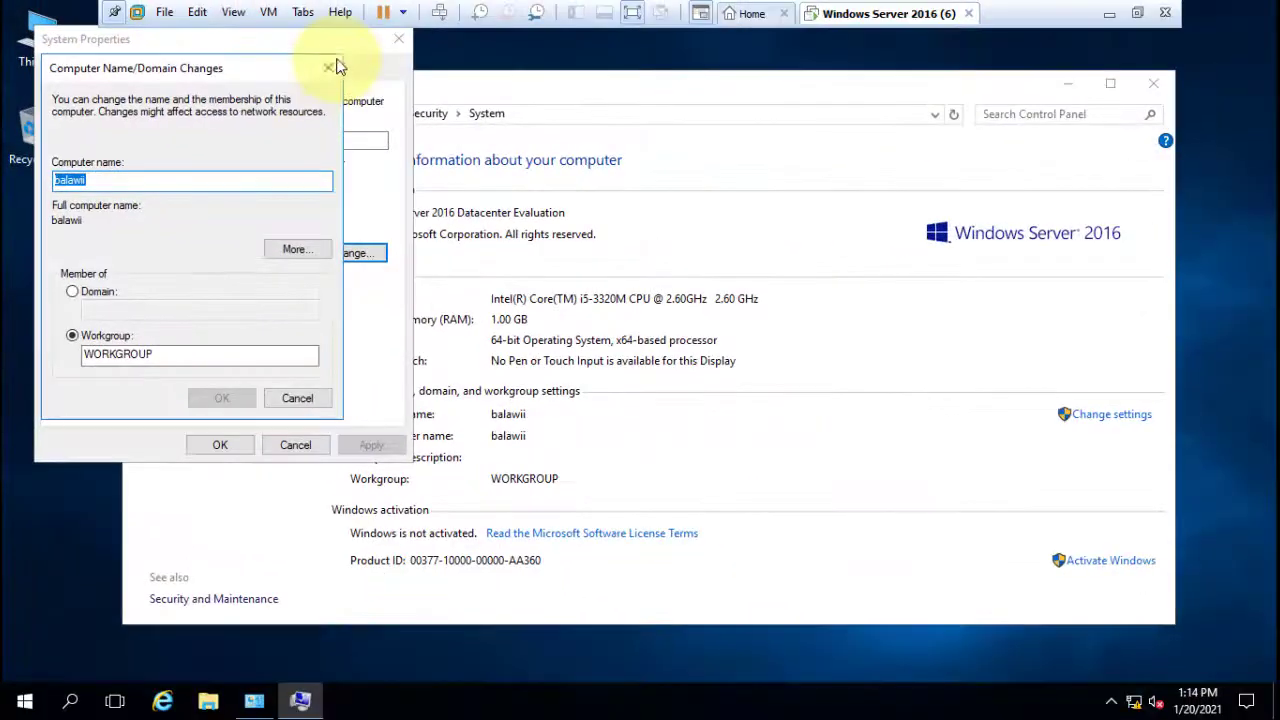
{"action": "left_click", "coordinate": [328, 68]}
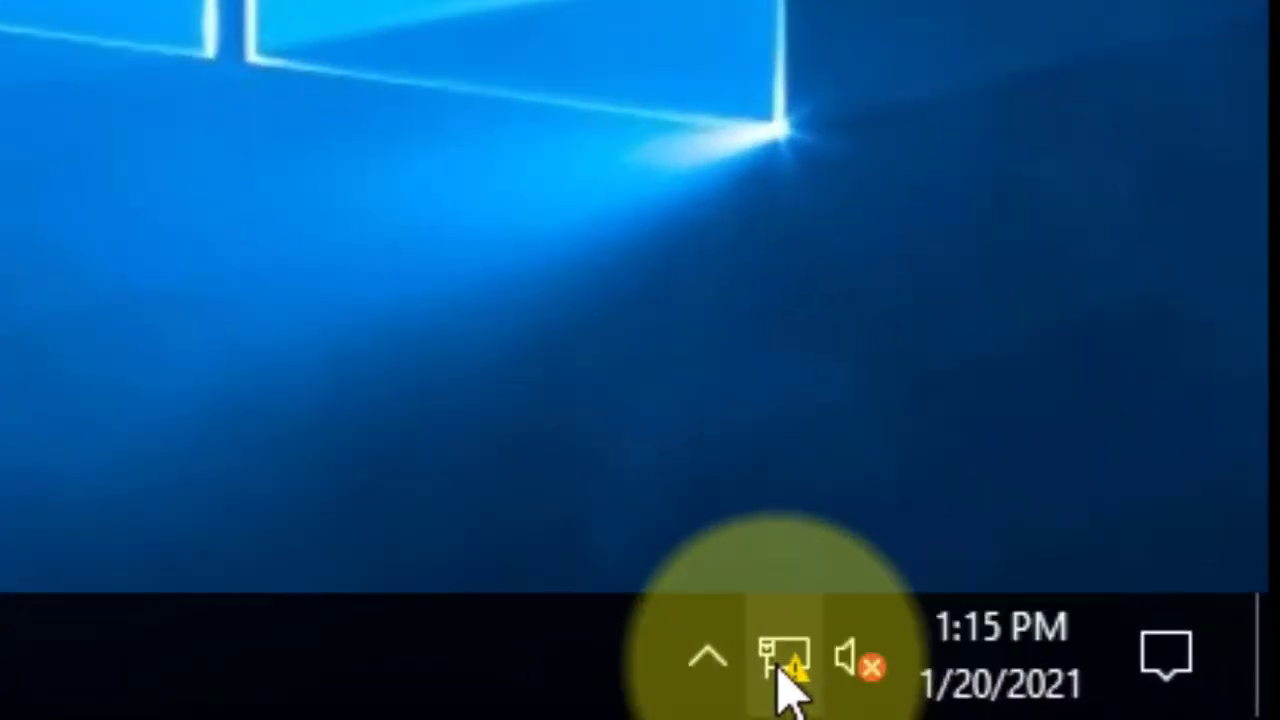
{"action": "right_click", "coordinate": [1096, 698]}
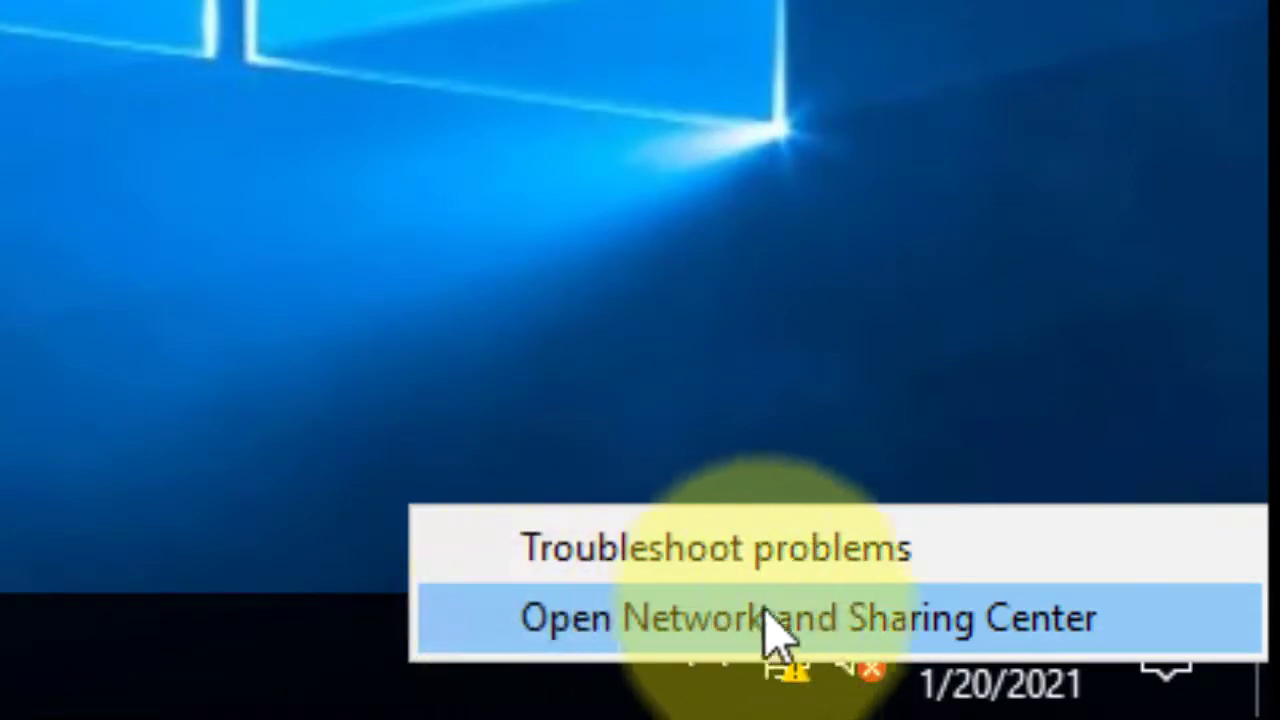
{"action": "left_click", "coordinate": [891, 626]}
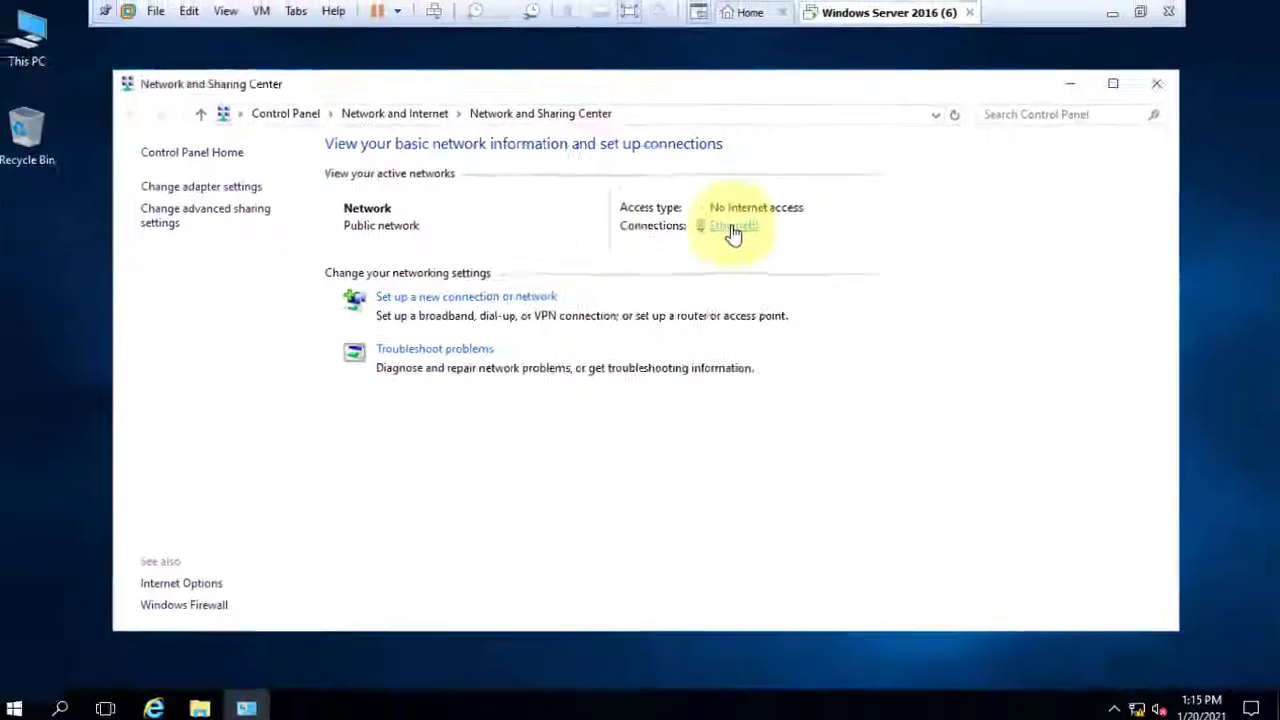
Open Ethernet0's properties and select Internet Protocol Version 4 (TCP/IPv4).
{"action": "left_click", "coordinate": [588, 366]}
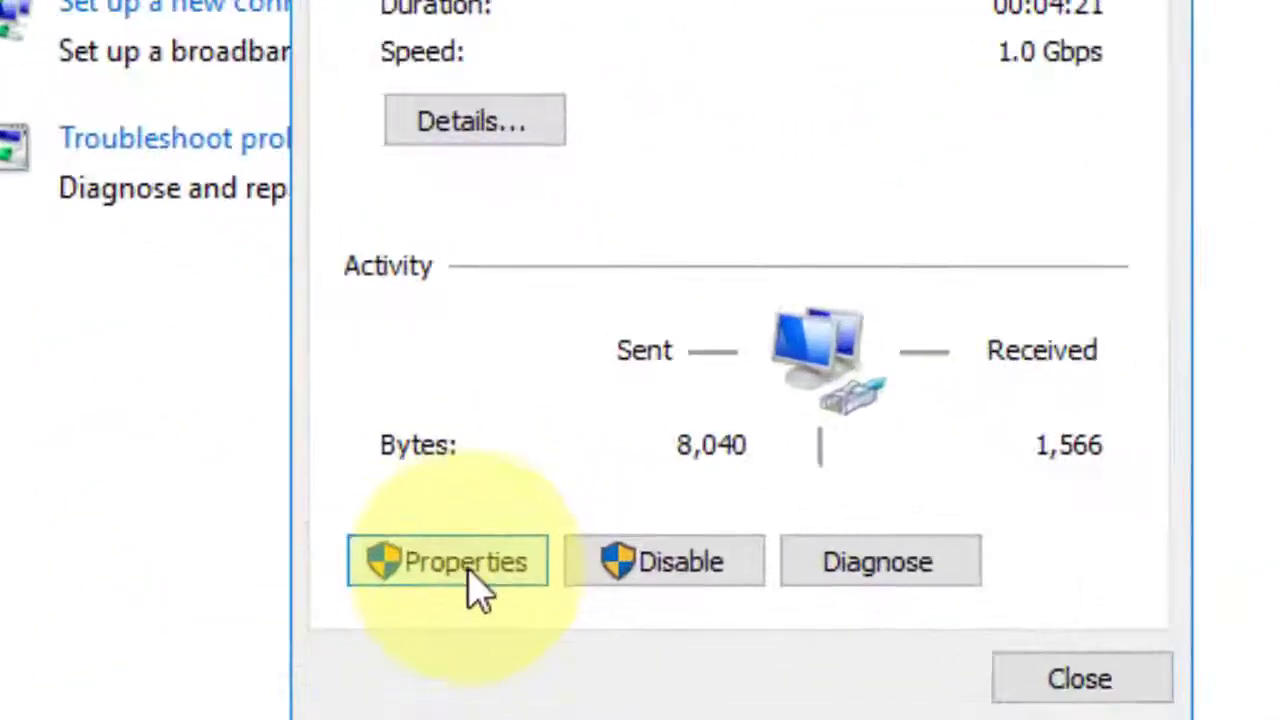
{"action": "left_click", "coordinate": [468, 574]}
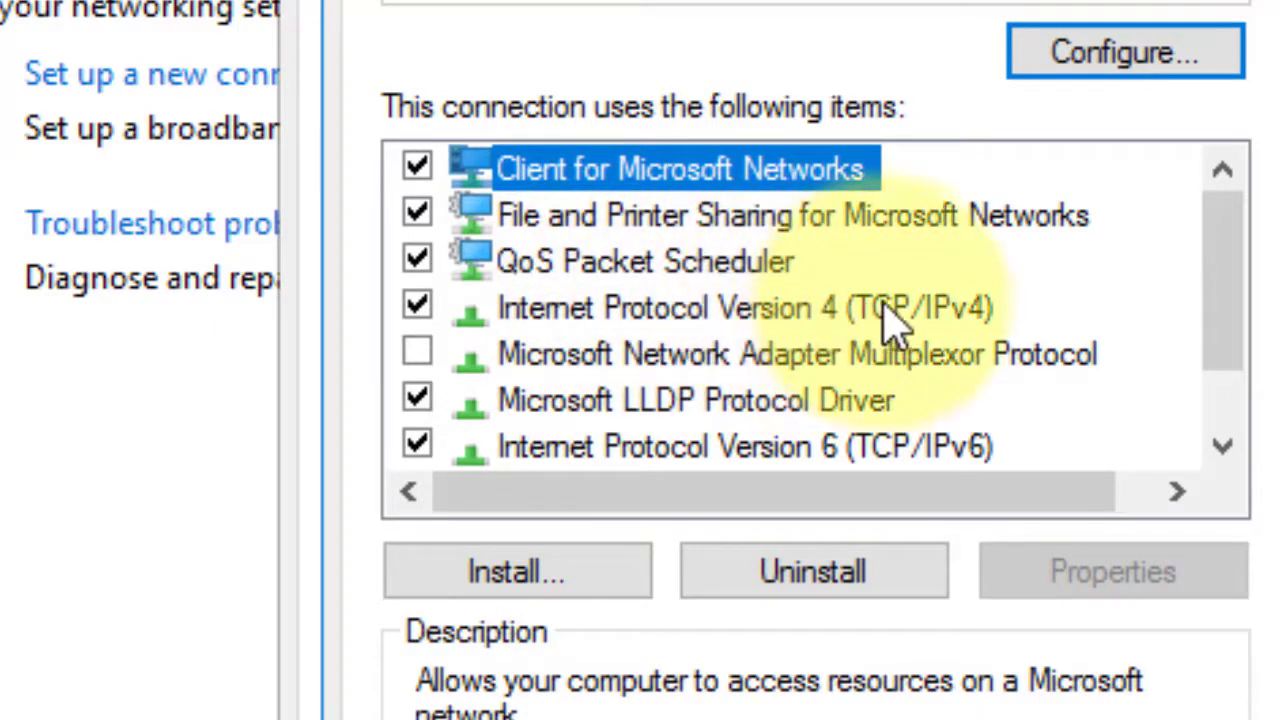
{"action": "left_click", "coordinate": [652, 309]}
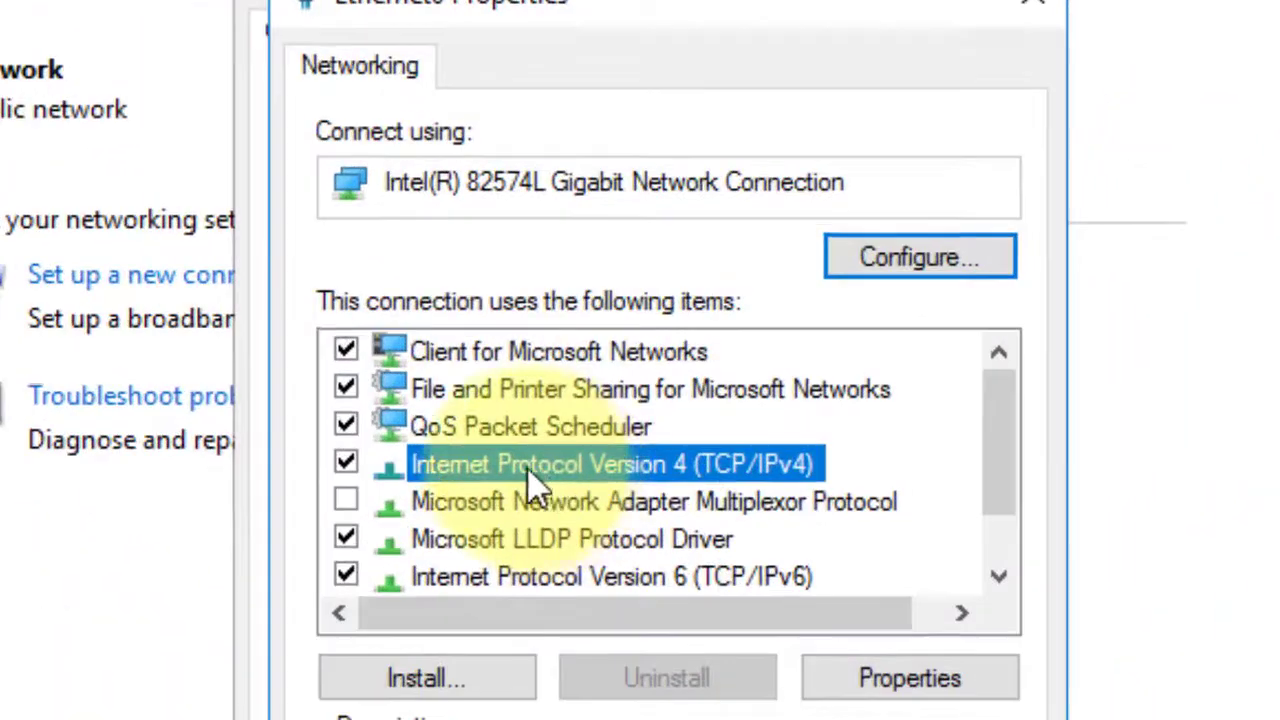
Assign Ethernet0 static IP 192.168.1.10, mask 255.255.255.0 and DNS 192.168.1.10.
{"action": "double_click", "coordinate": [527, 467]}
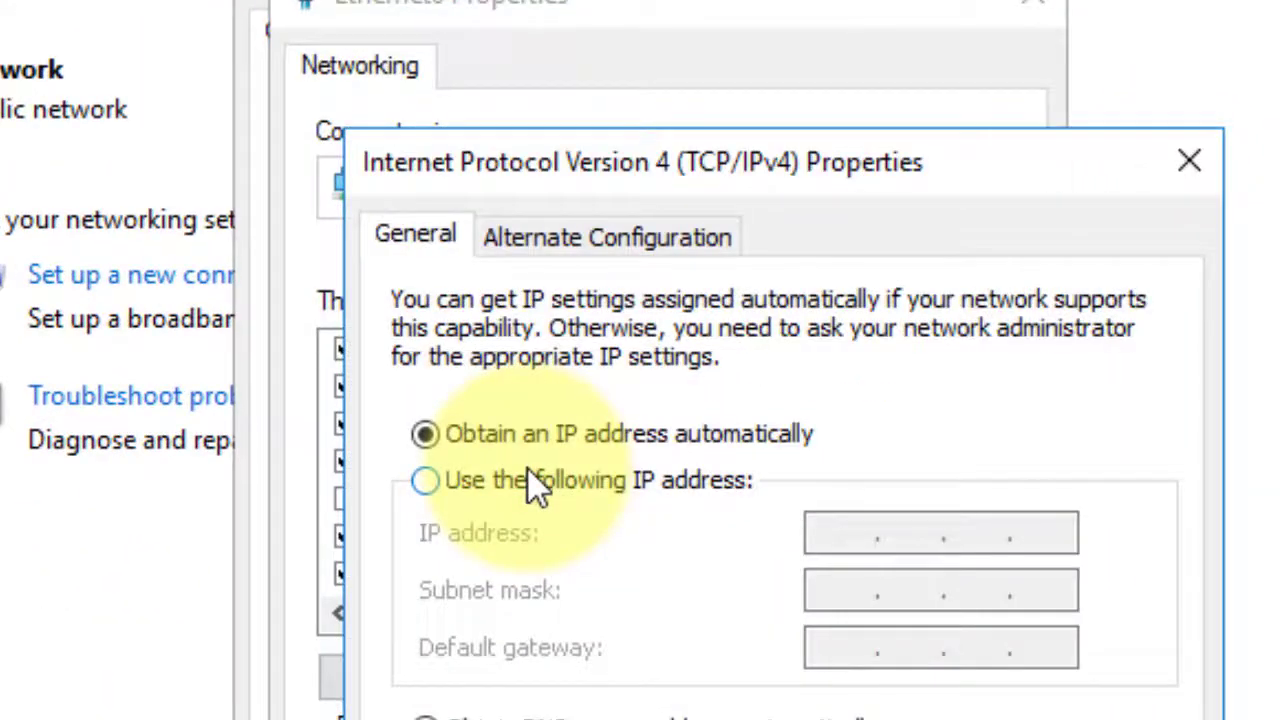
{"action": "left_click", "coordinate": [427, 483]}
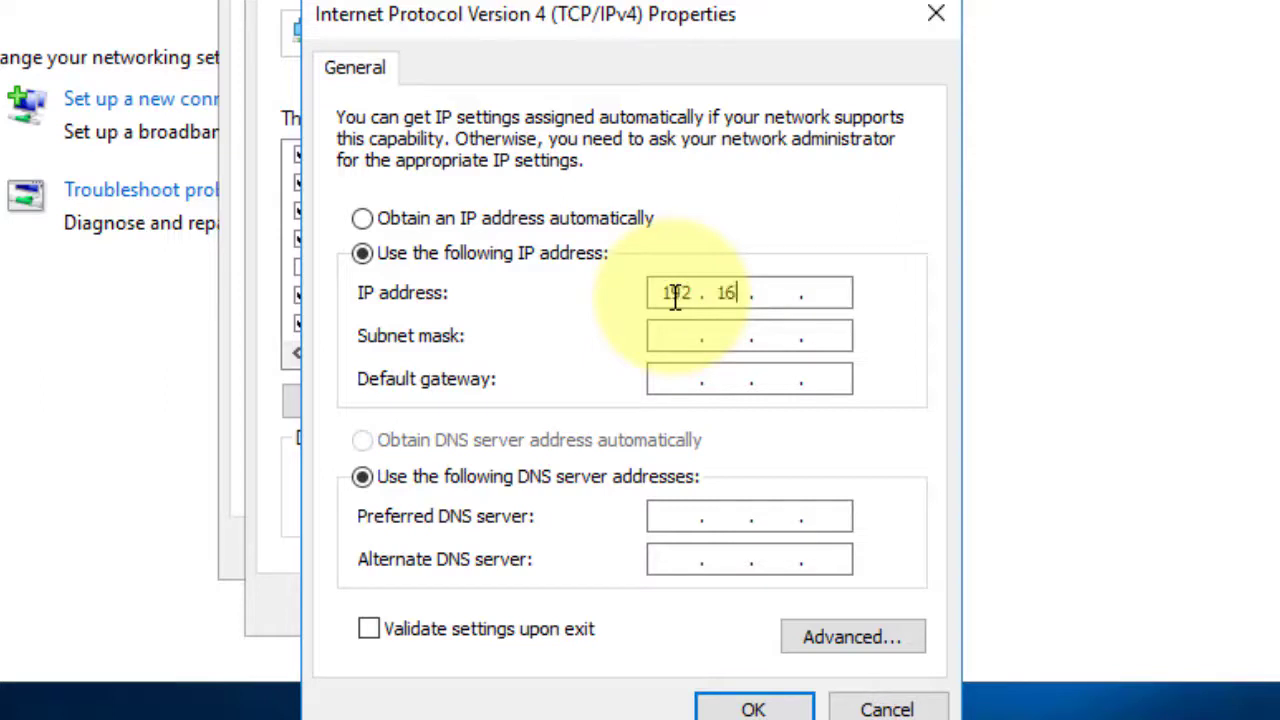
{"action": "left_click", "coordinate": [676, 296]}
{"action": "type", "text": "192 . 168 . 1 . 10"}
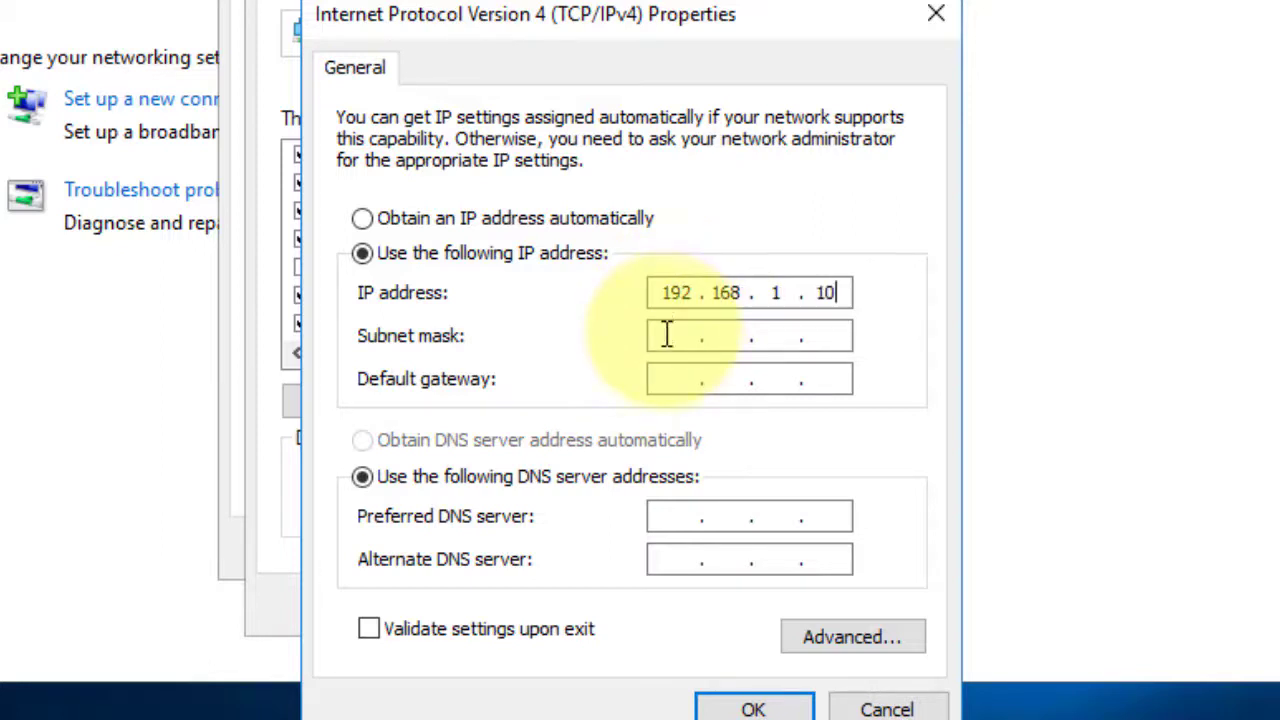
{"action": "left_click", "coordinate": [667, 334]}
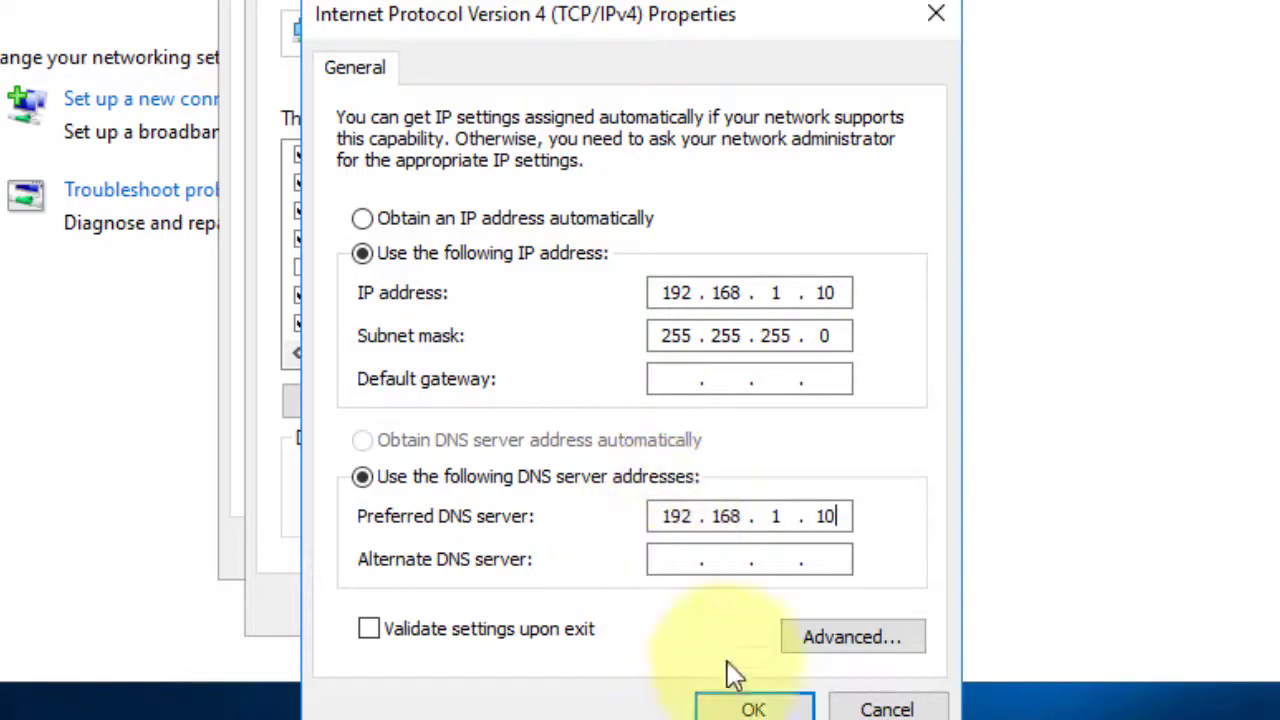
{"action": "left_click", "coordinate": [753, 709]}
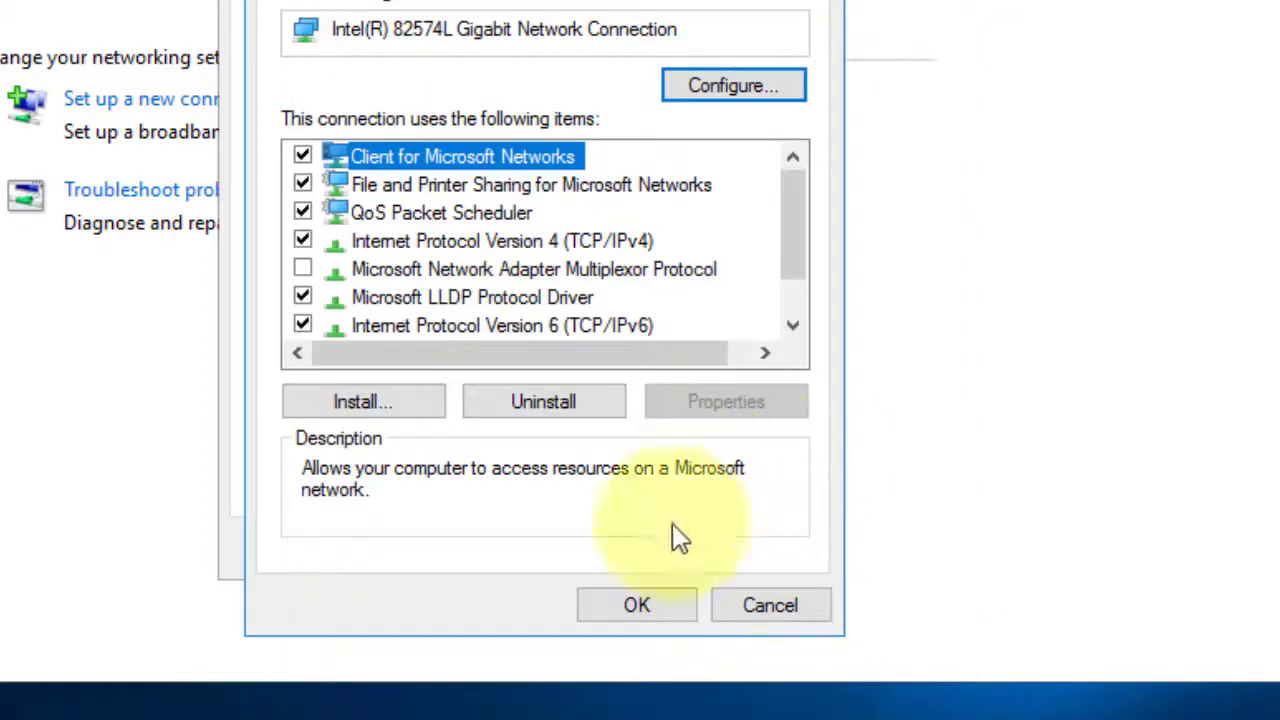
{"action": "left_click", "coordinate": [624, 596]}
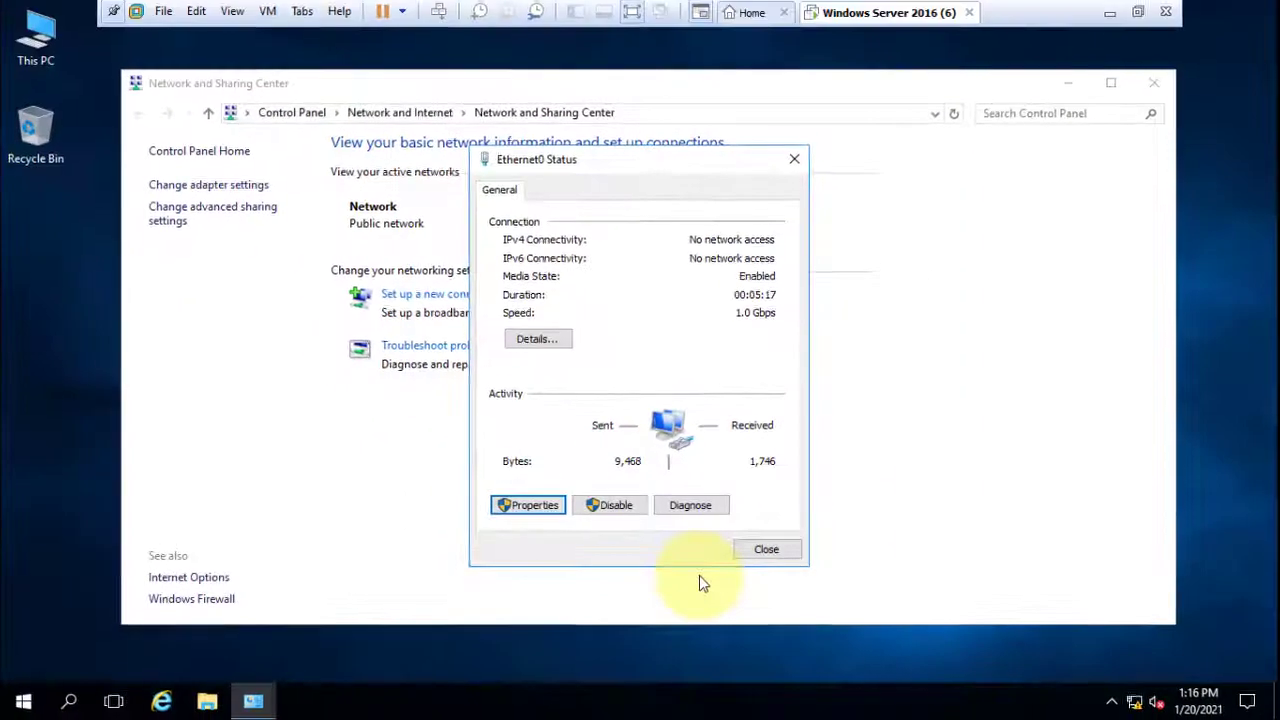
{"action": "left_click", "coordinate": [766, 549]}
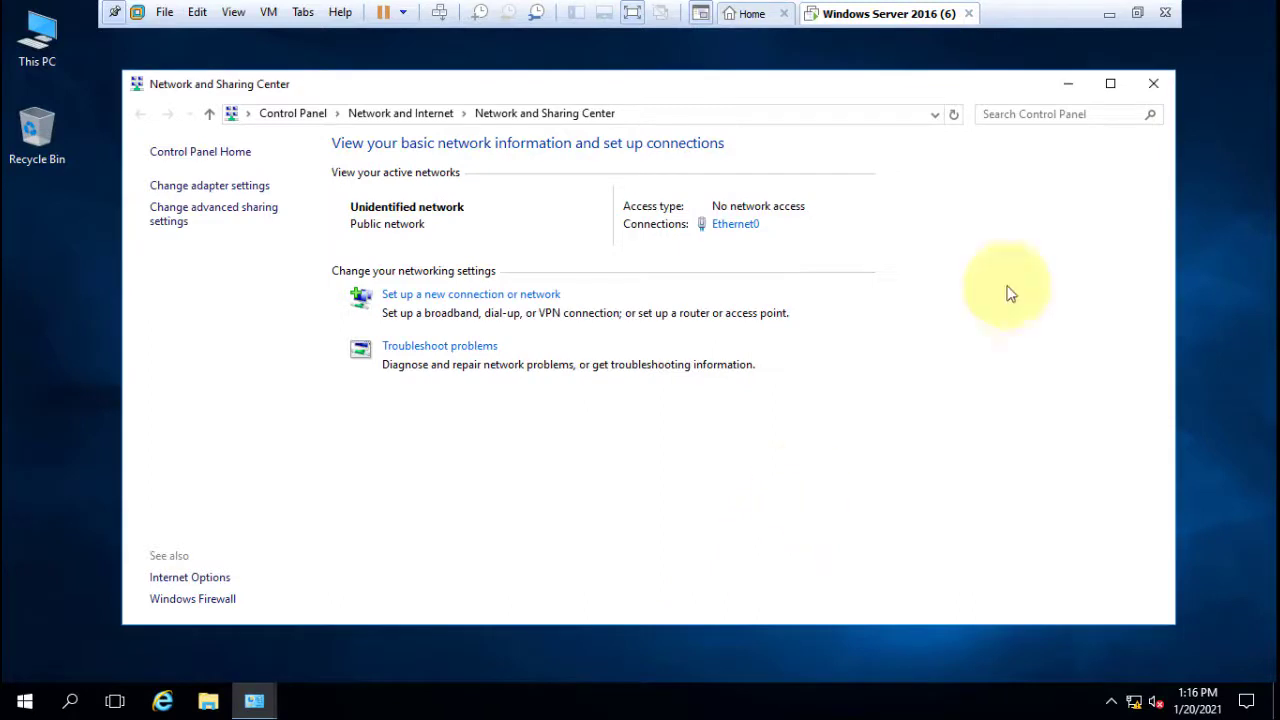
Close Network and Sharing Center and launch Server Manager from the Start menu.
{"action": "left_click", "coordinate": [1152, 86]}
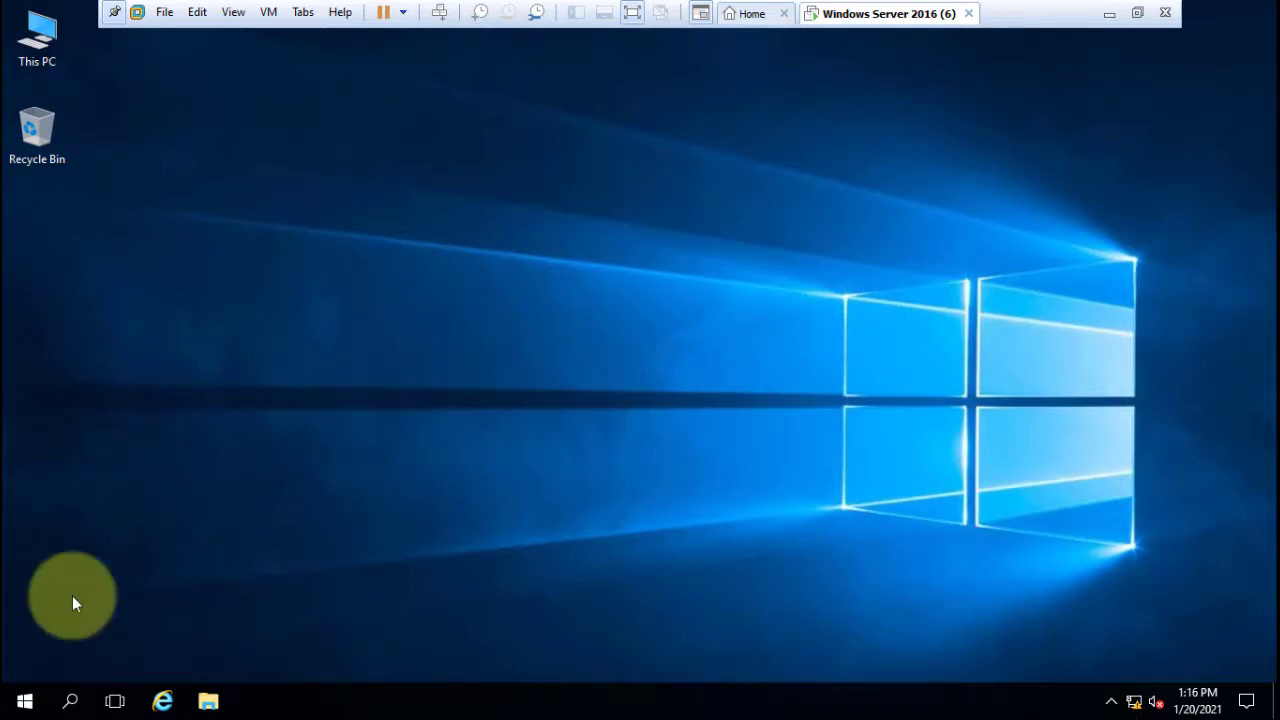
{"action": "left_click", "coordinate": [27, 701]}
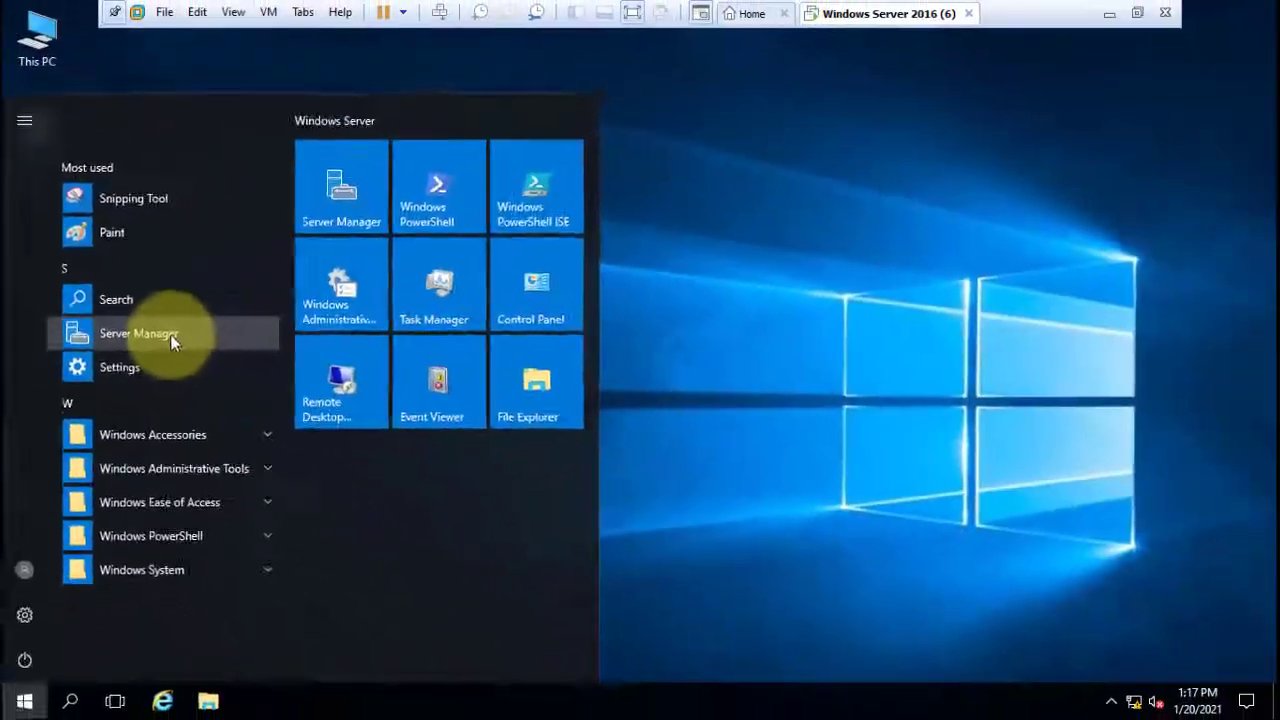
{"action": "left_click", "coordinate": [173, 344]}
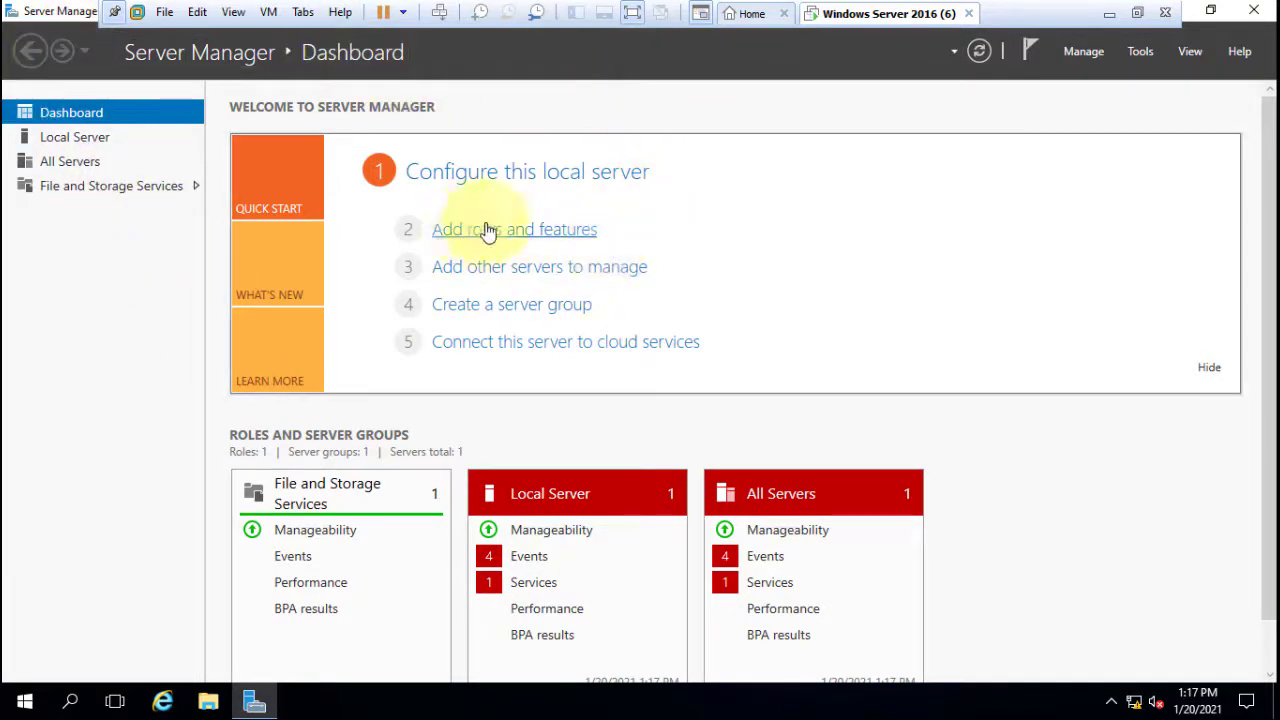
Start the Add Roles and Features wizard with a role-based installation on the local server.
{"action": "left_click", "coordinate": [540, 232]}
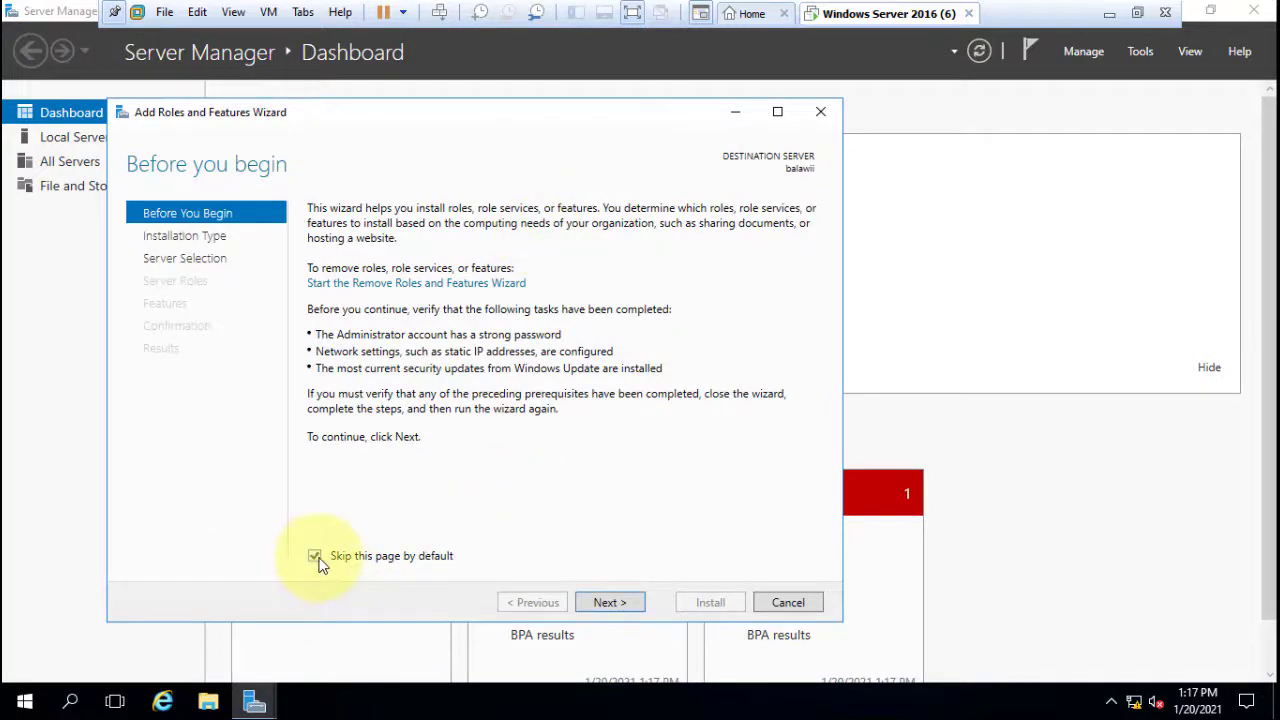
{"action": "left_click", "coordinate": [608, 602]}
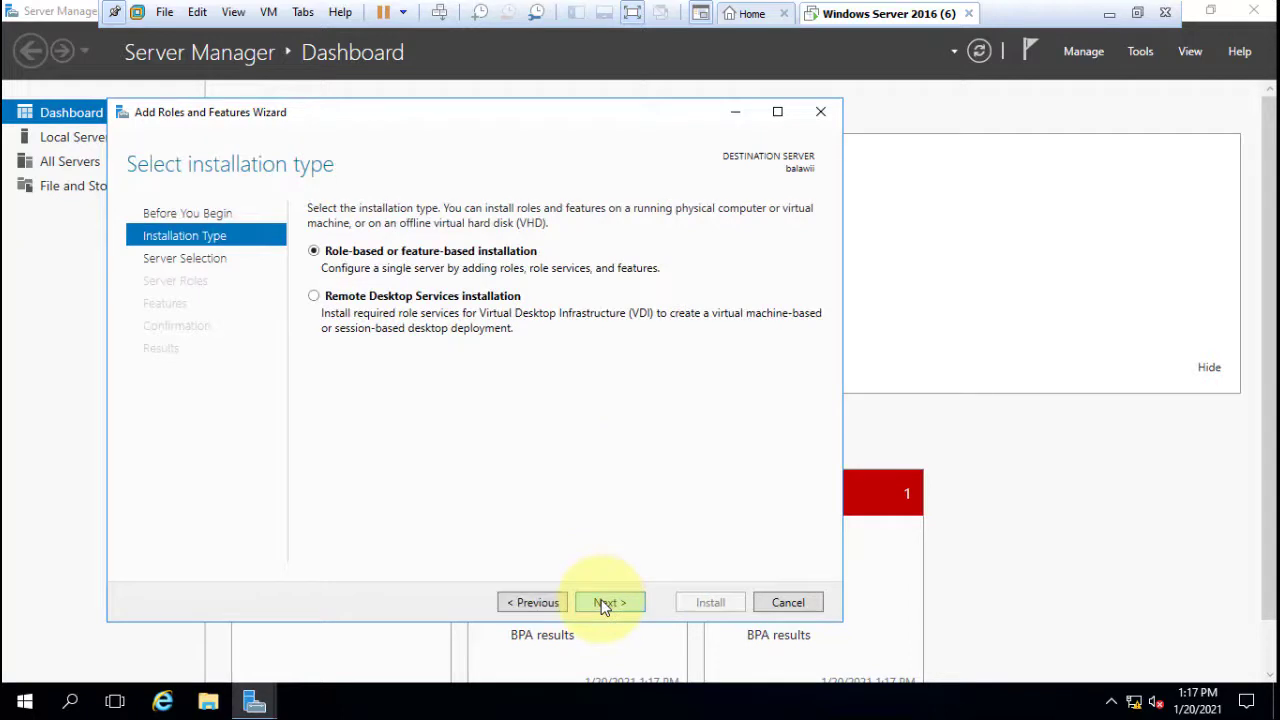
{"action": "left_click", "coordinate": [605, 604]}
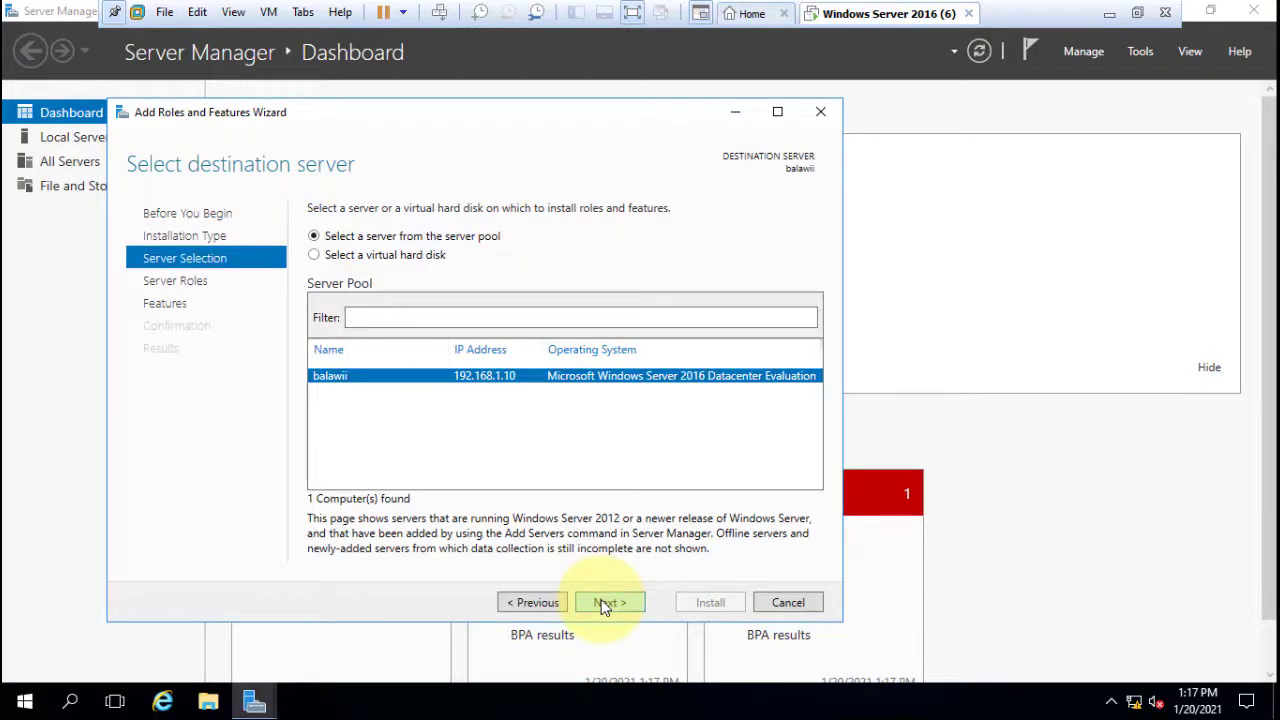
{"action": "left_click", "coordinate": [605, 604]}
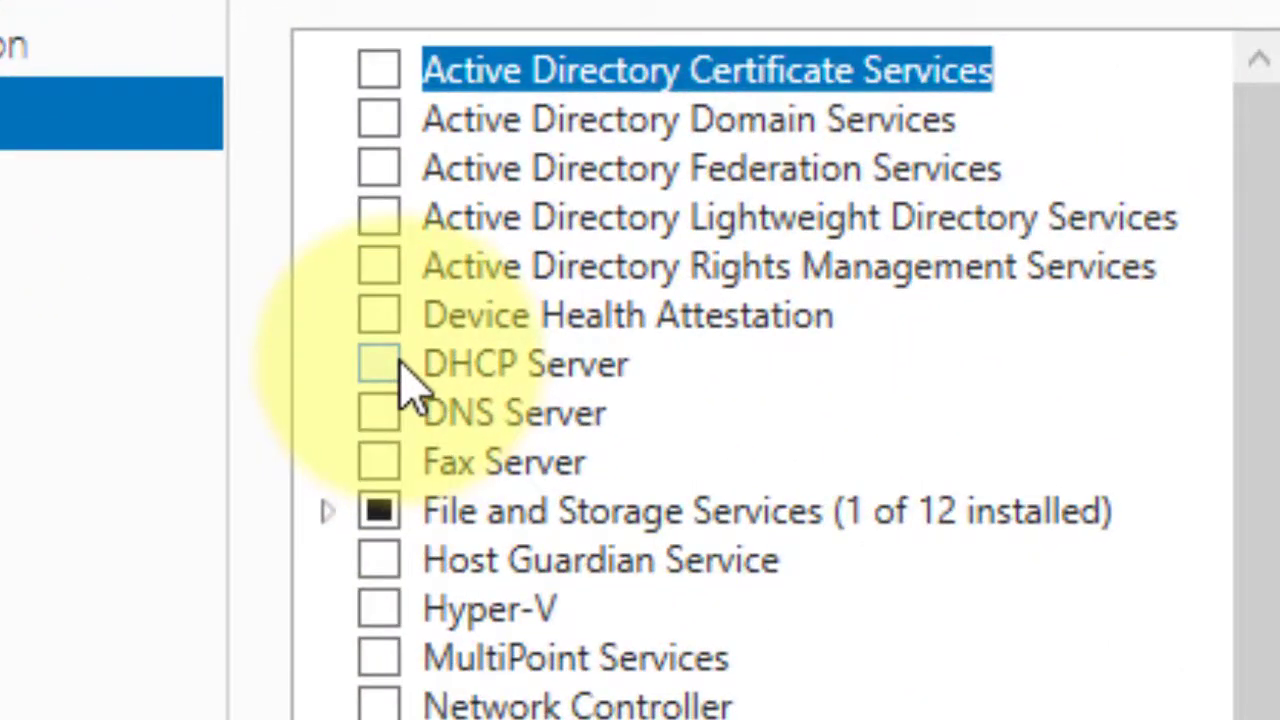
Select the DHCP Server and DNS Server roles, including their required management tools.
{"action": "left_click", "coordinate": [400, 366]}
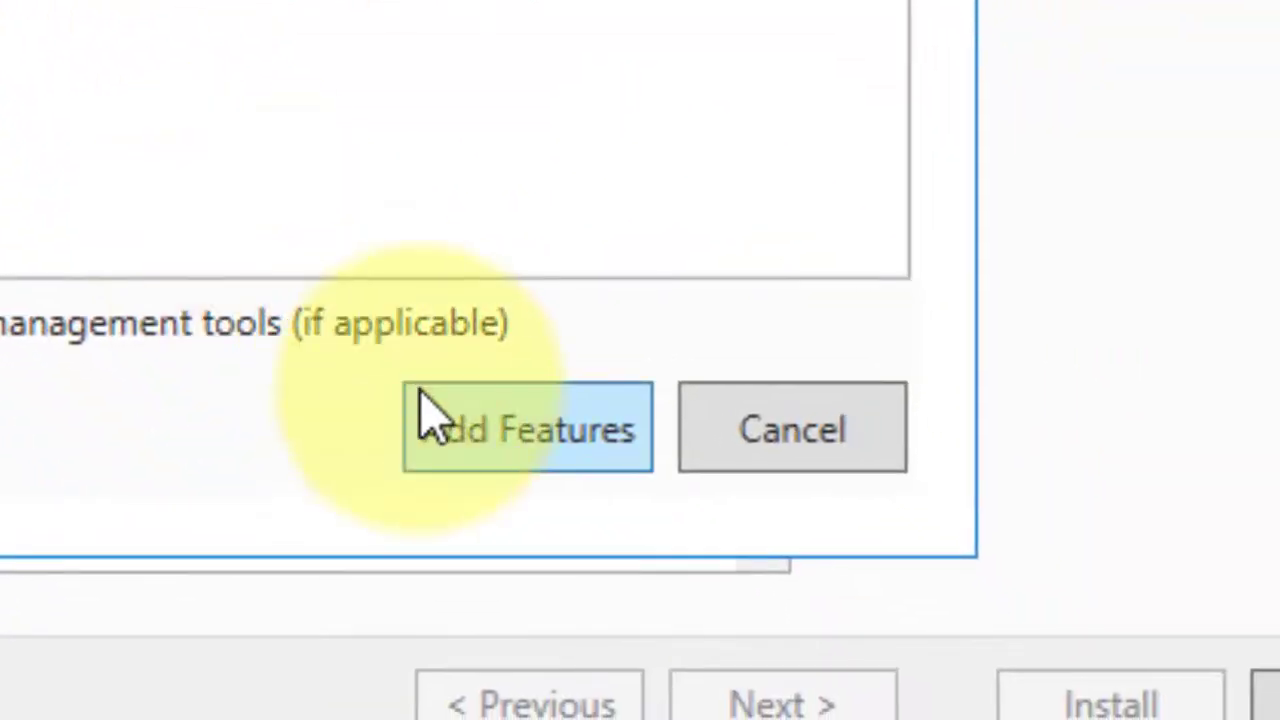
{"action": "left_click", "coordinate": [551, 463]}
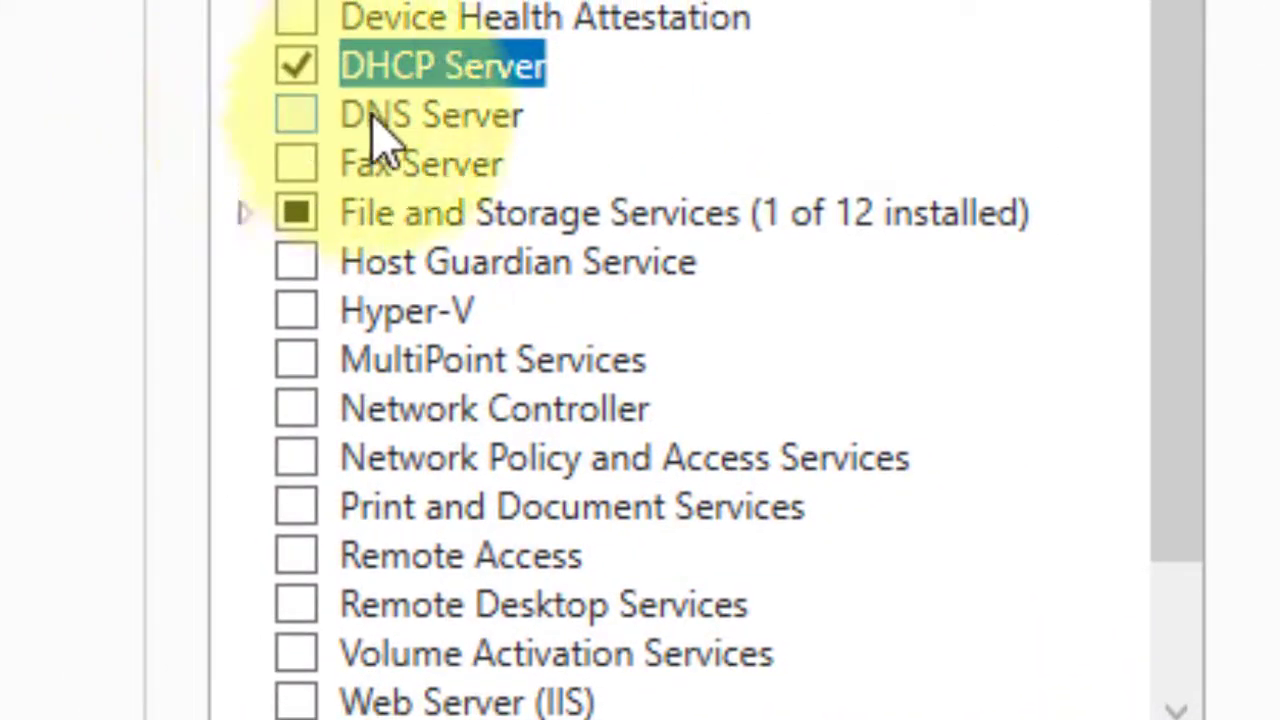
{"action": "left_click", "coordinate": [305, 127]}
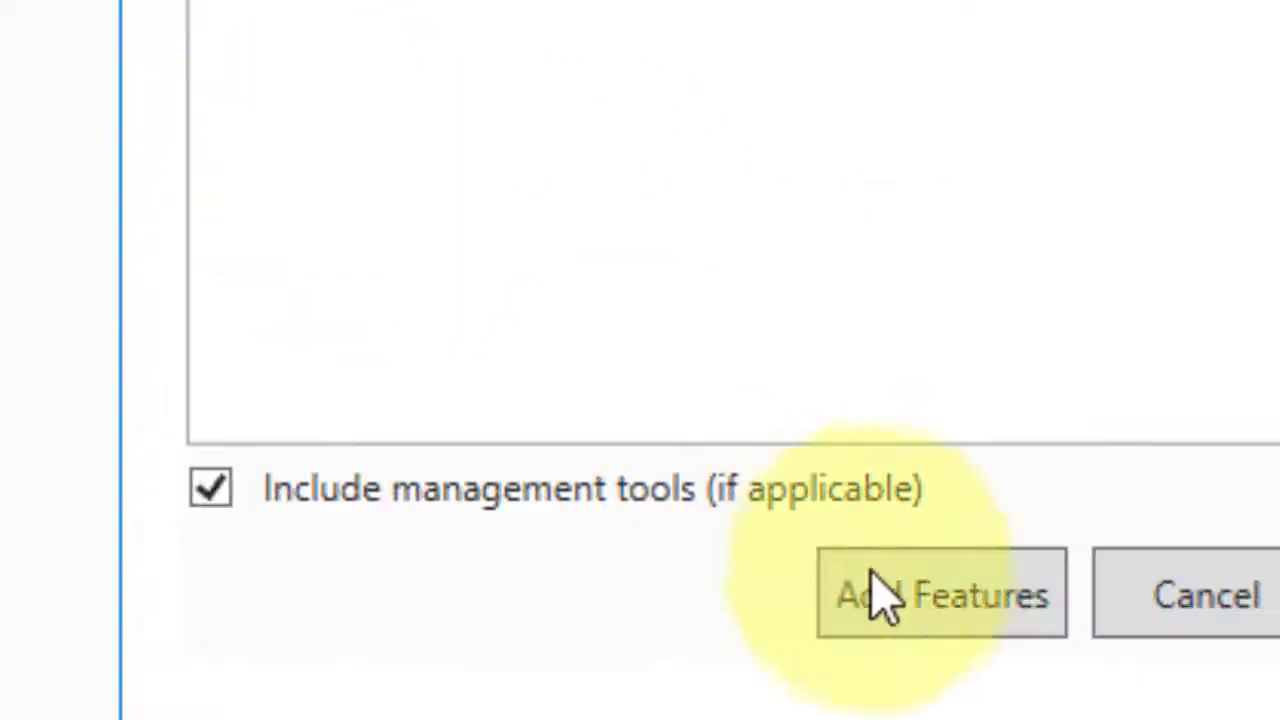
{"action": "left_click", "coordinate": [930, 595]}
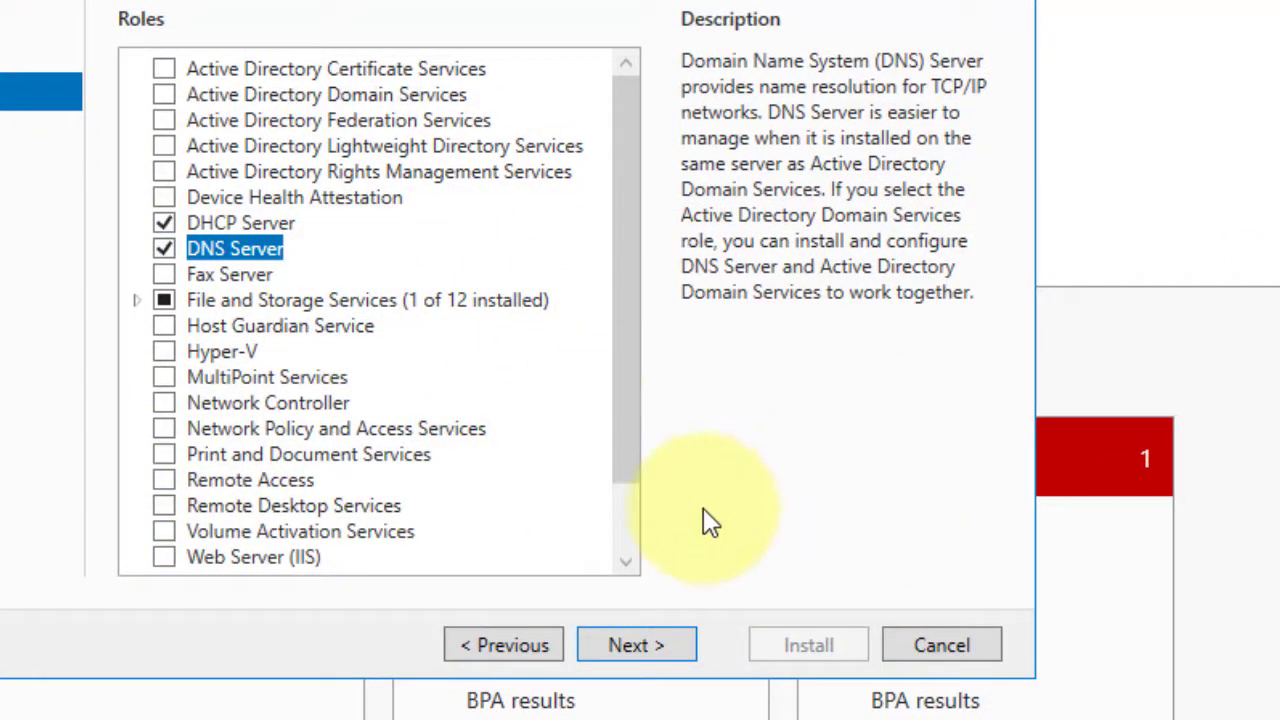
Confirm the DHCP Server and DNS Server selections, install both roles, and close the finished wizard.
{"action": "left_click", "coordinate": [645, 645]}
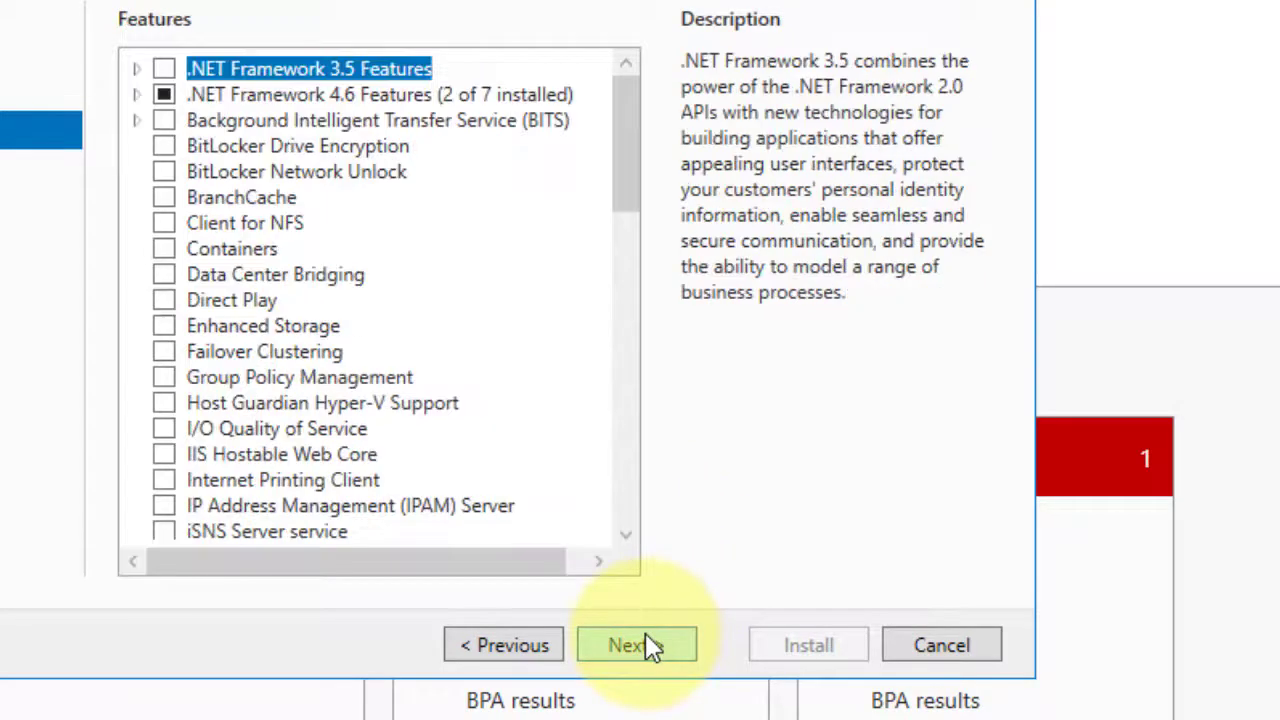
{"action": "left_click", "coordinate": [645, 645]}
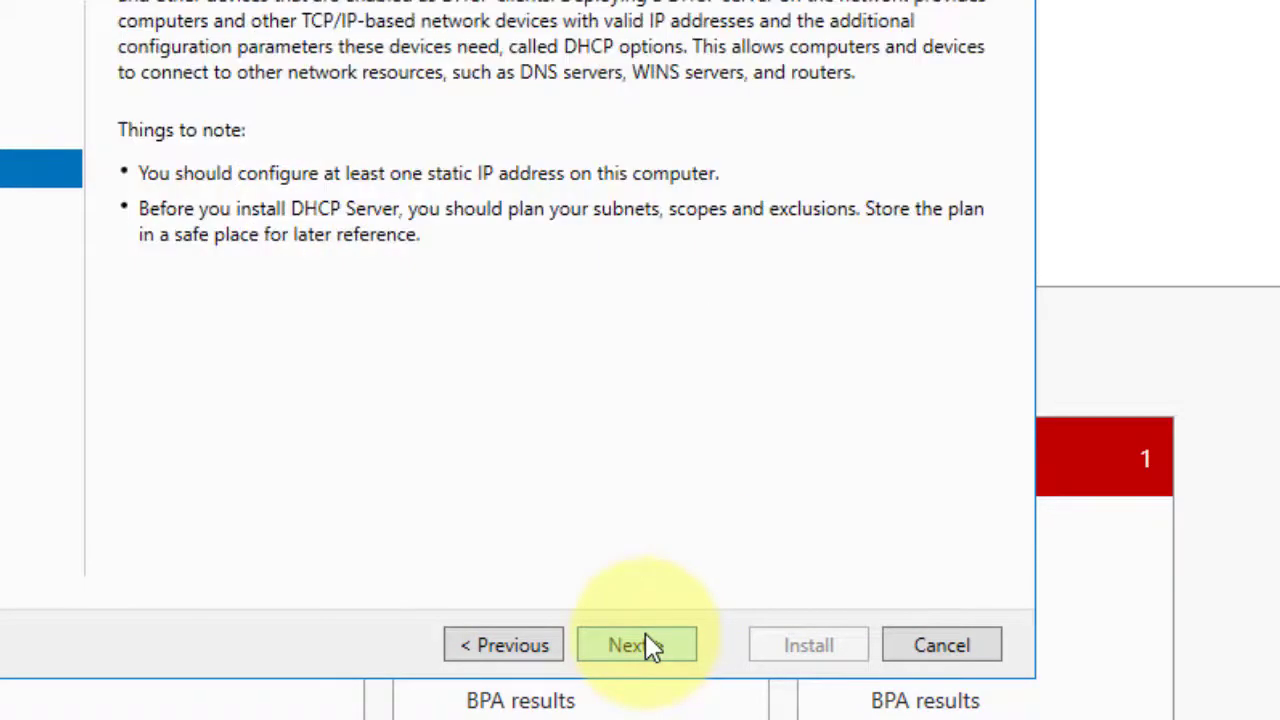
{"action": "left_click", "coordinate": [652, 645]}
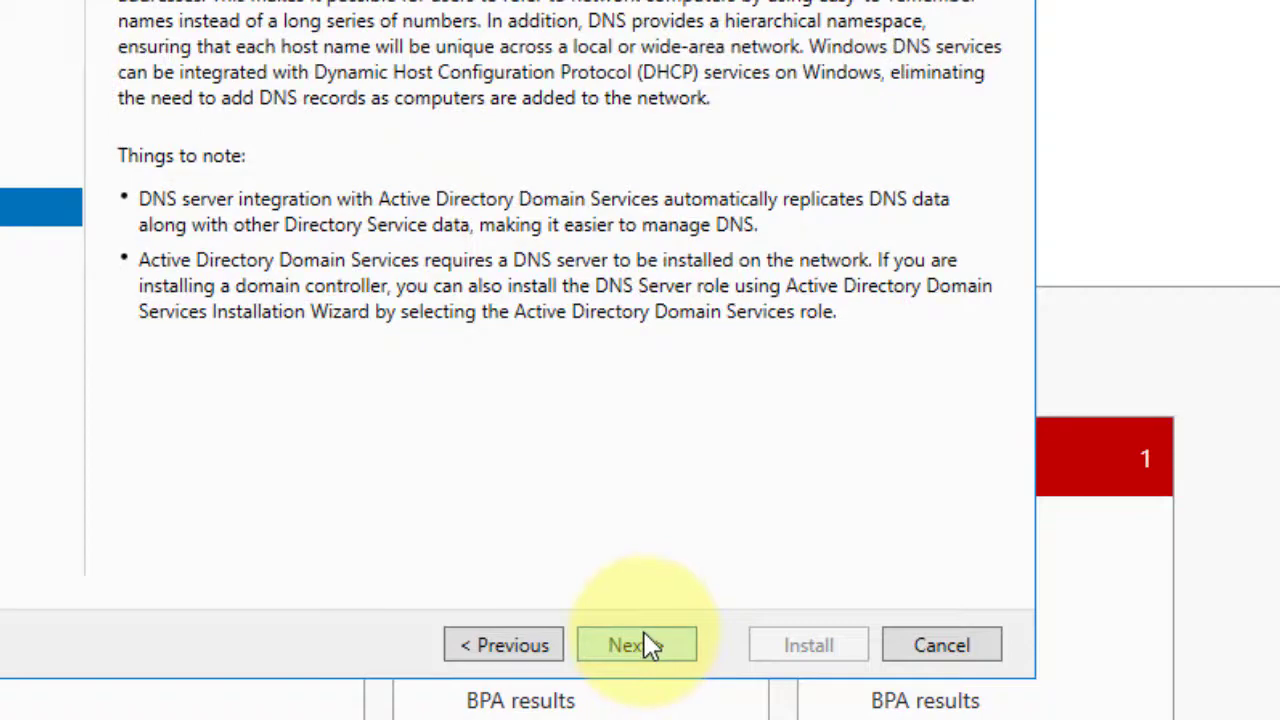
{"action": "left_click", "coordinate": [646, 634]}
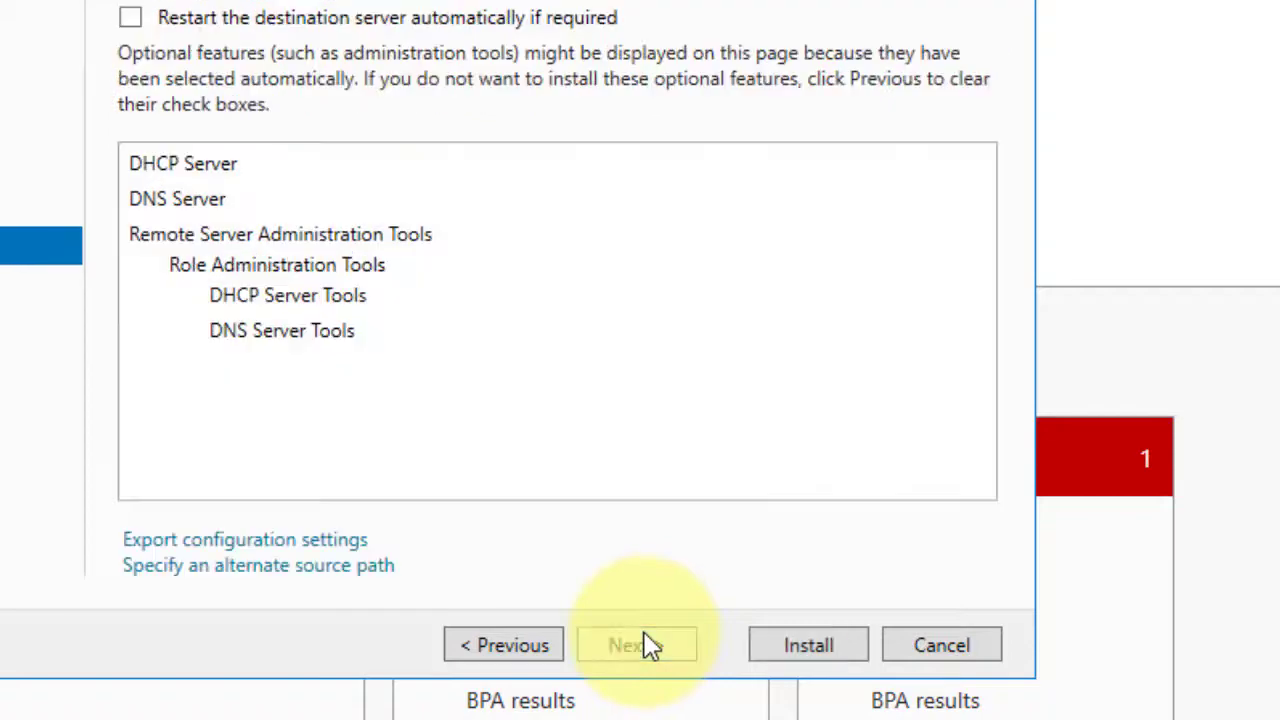
{"action": "left_click", "coordinate": [808, 645]}
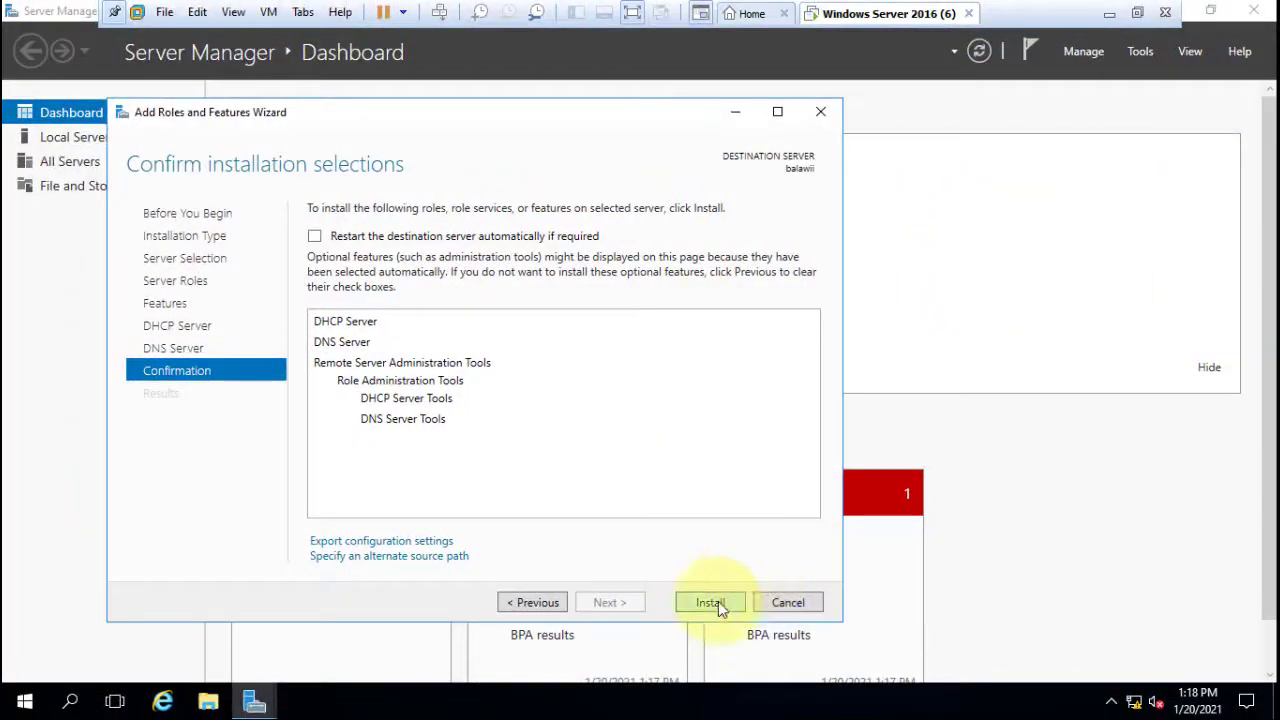
{"action": "left_click", "coordinate": [711, 602]}
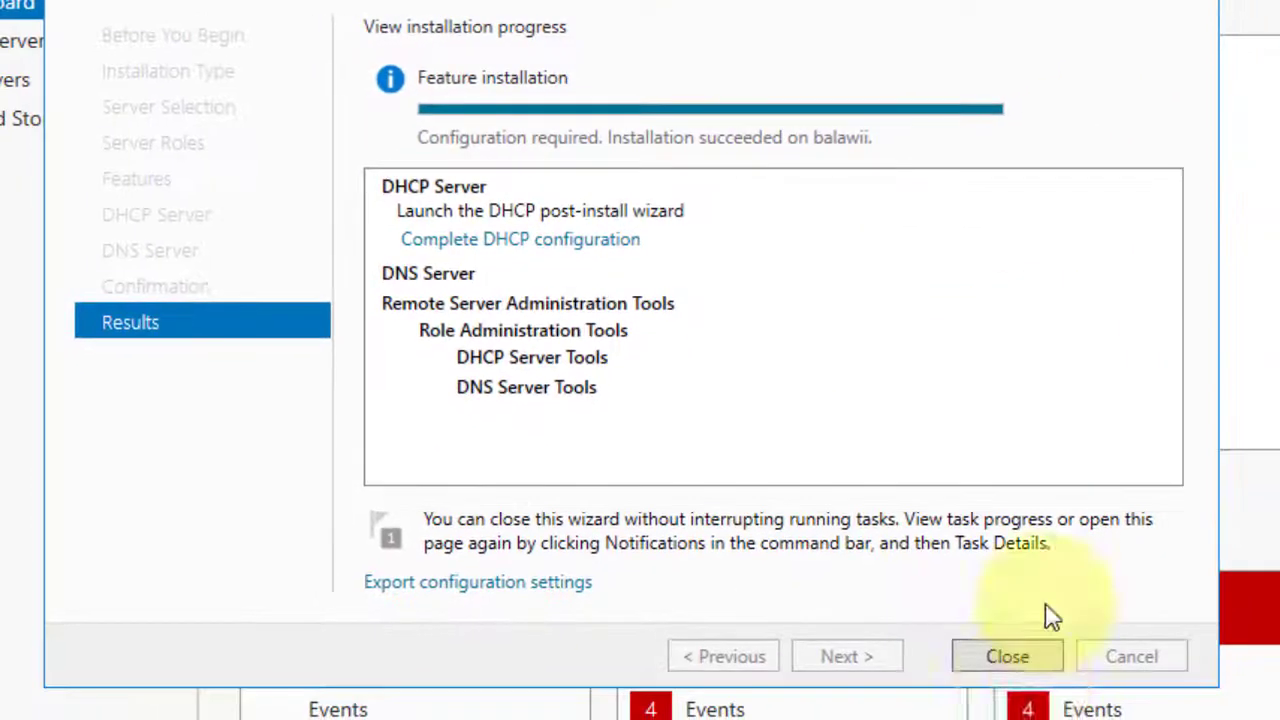
{"action": "left_click", "coordinate": [1005, 656]}
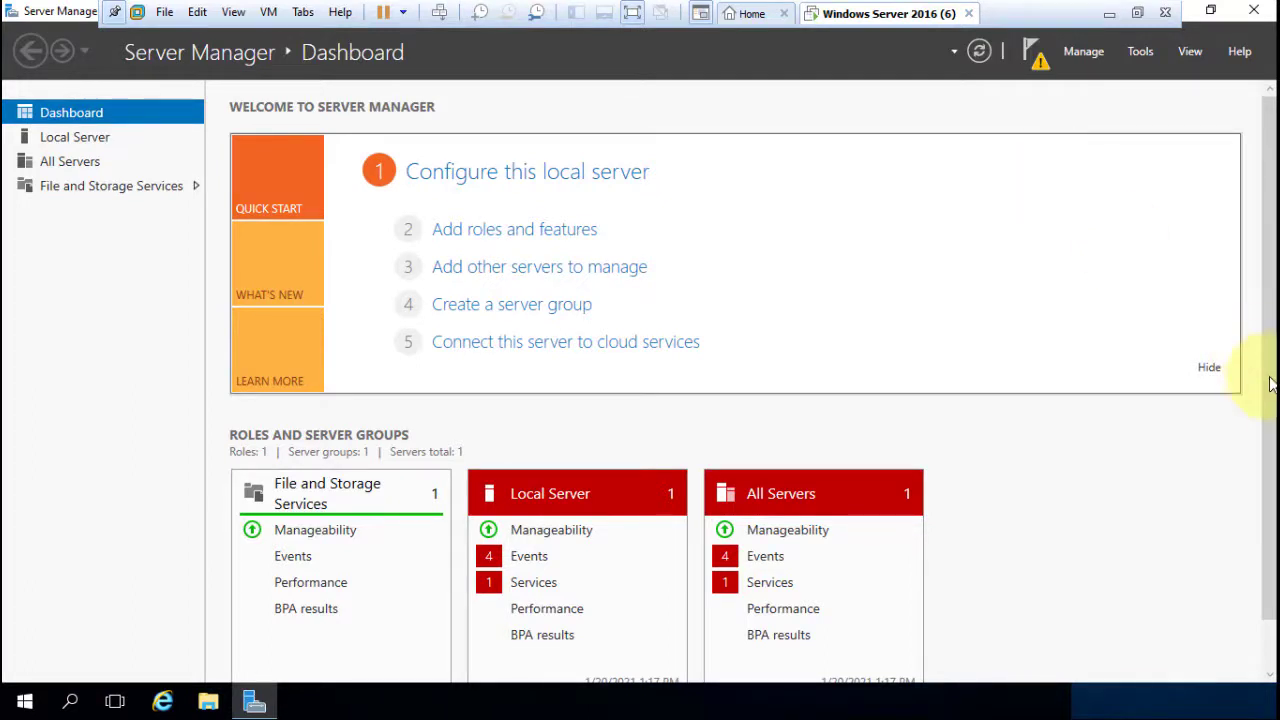
Go to the DNS role page and launch DNS Manager from the BALAWII server's context menu.
{"action": "left_click_drag", "start_coordinate": [1272, 383], "coordinate": [1257, 457]}
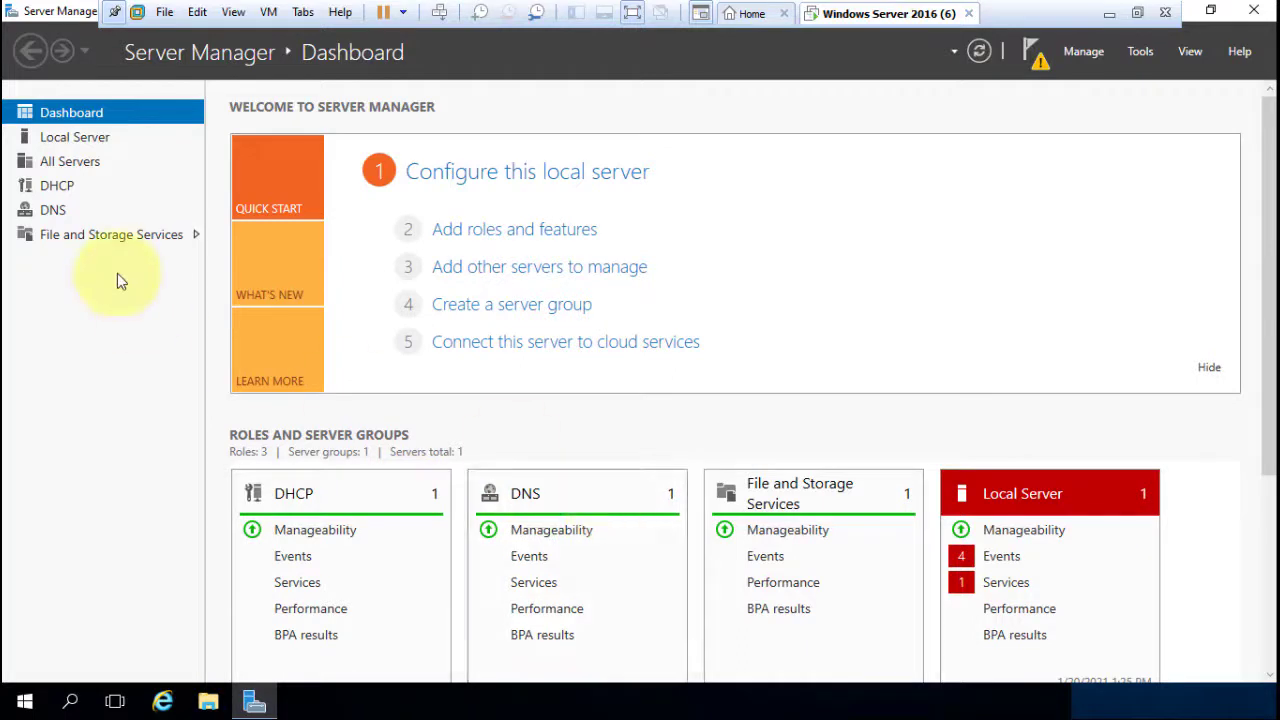
{"action": "left_click", "coordinate": [60, 210]}
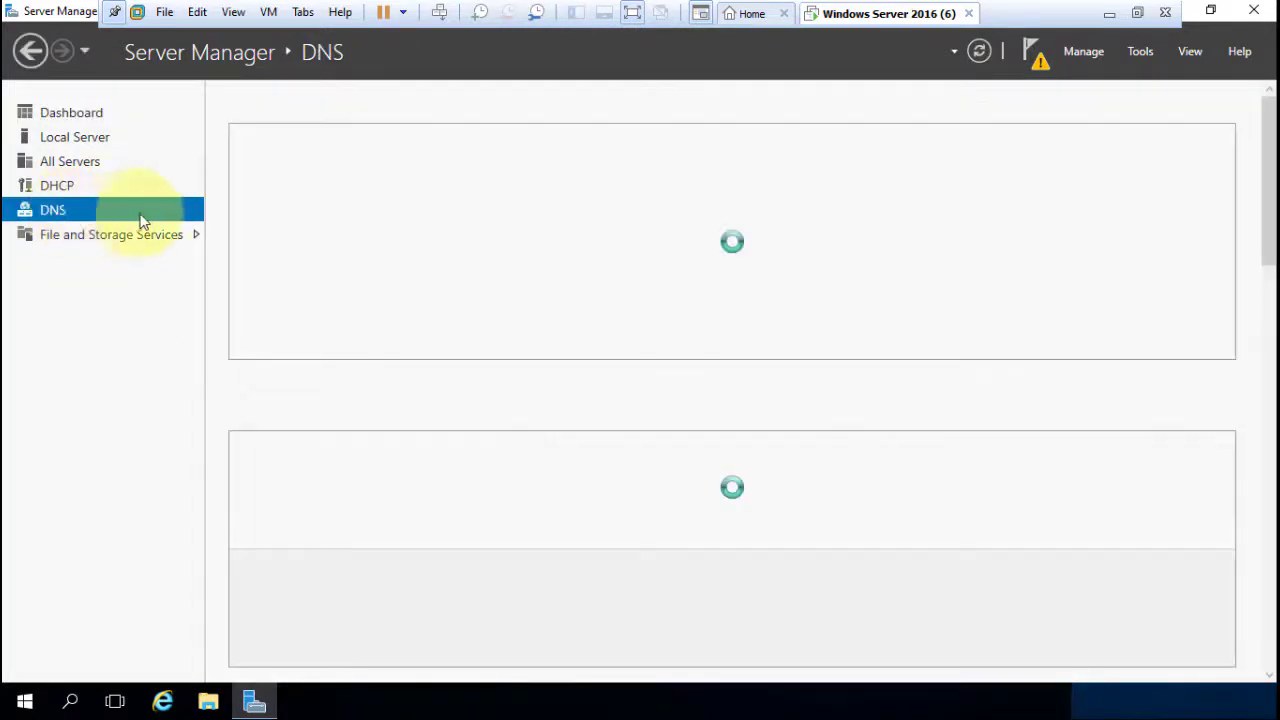
{"action": "left_click", "coordinate": [1141, 52]}
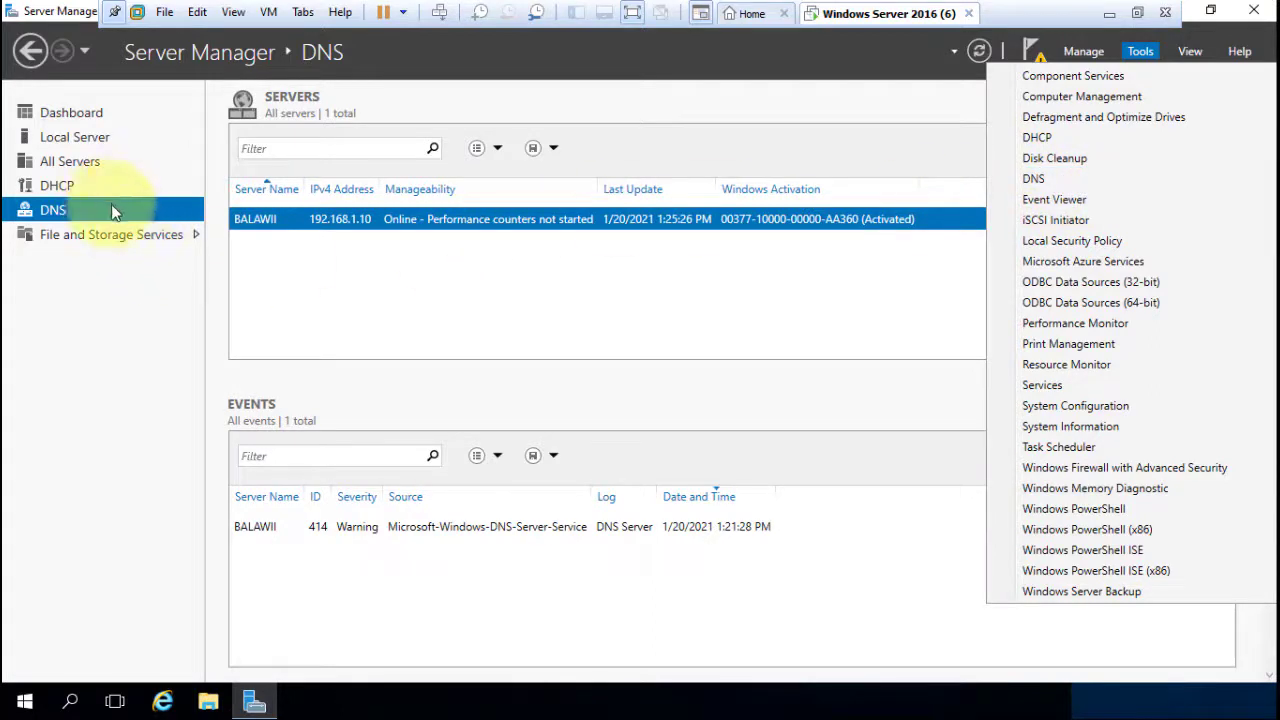
{"action": "left_click", "coordinate": [95, 114]}
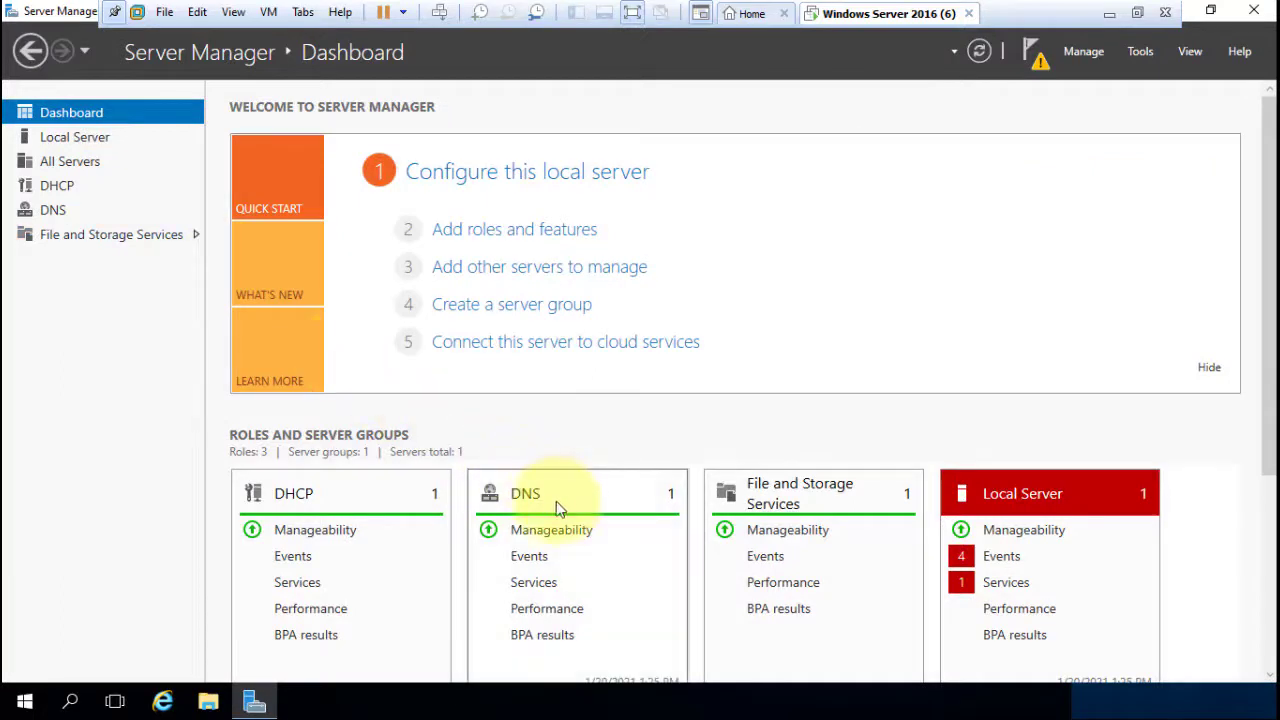
{"action": "left_click", "coordinate": [522, 500]}
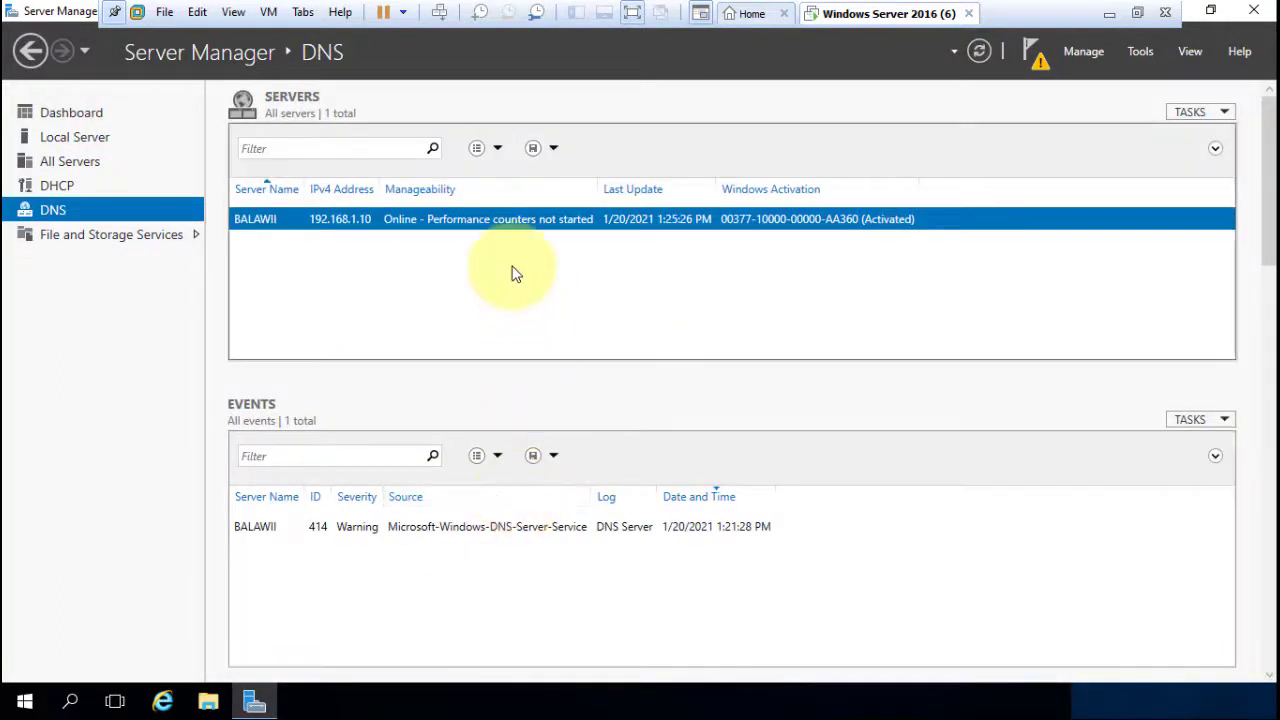
{"action": "right_click", "coordinate": [420, 224]}
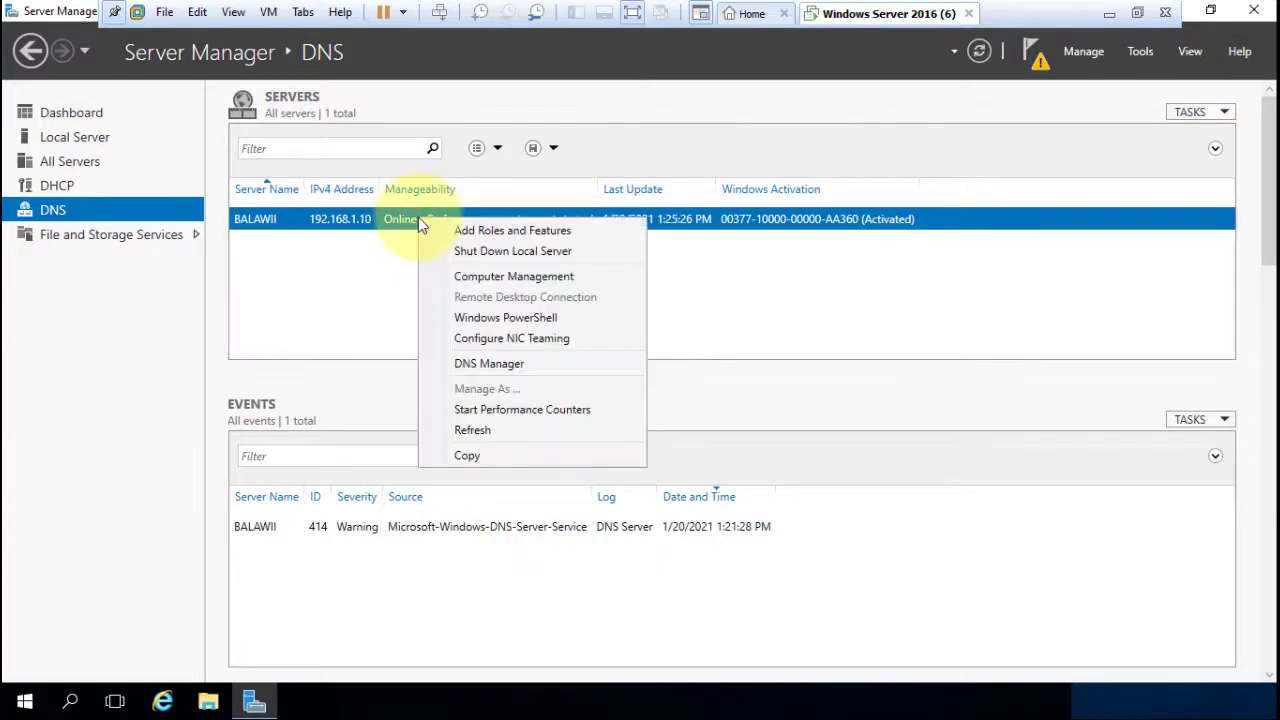
{"action": "left_click", "coordinate": [503, 366]}
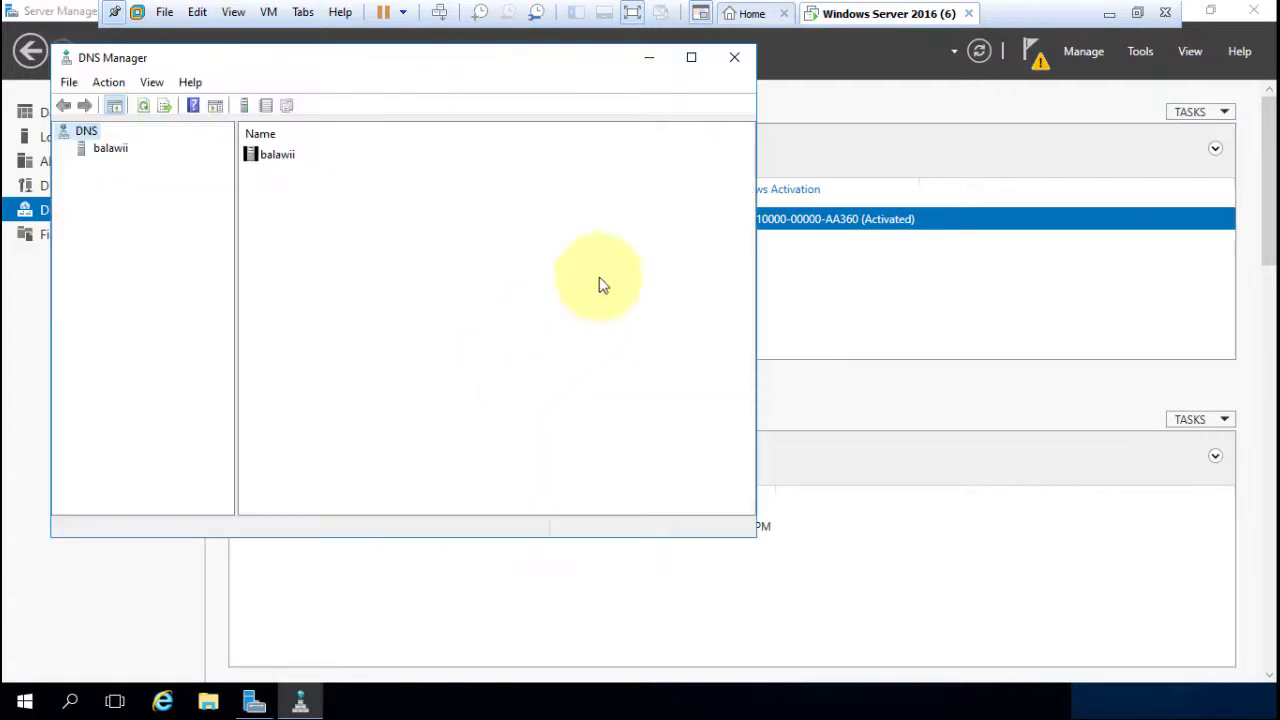
Maximize DNS Manager, expand balawii, and start a New Zone under Forward Lookup Zones.
{"action": "left_click", "coordinate": [703, 57]}
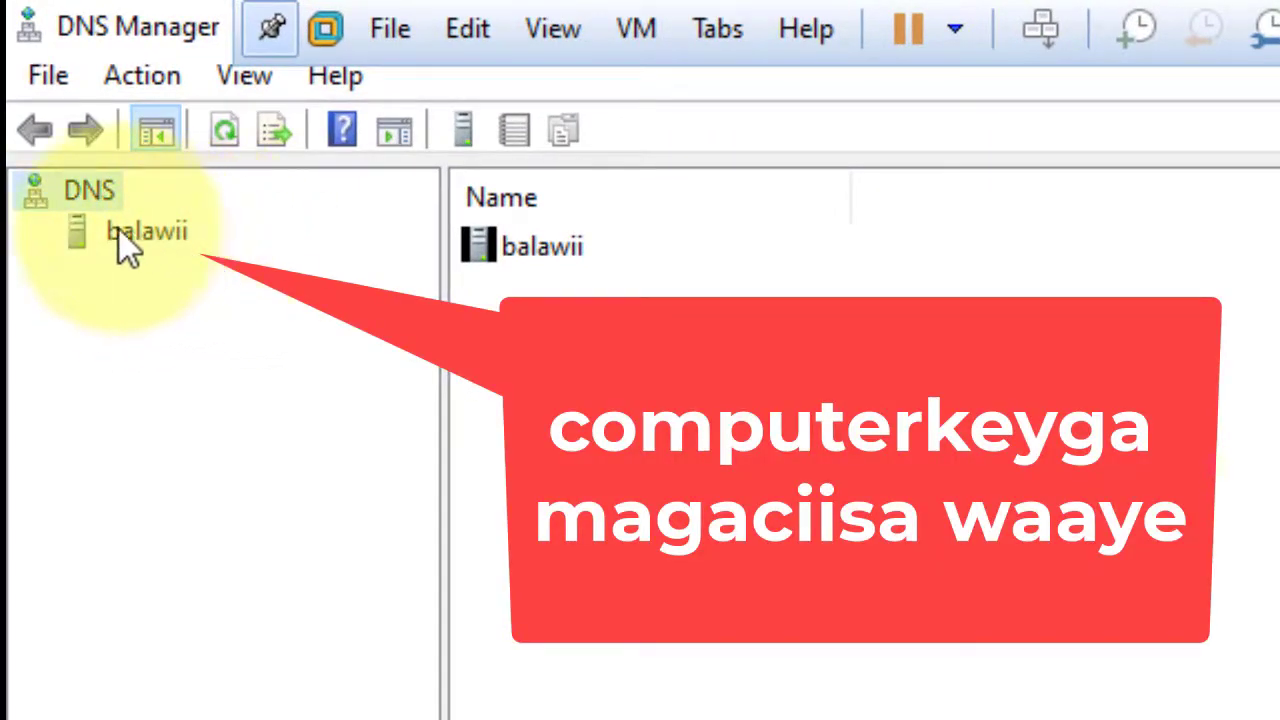
{"action": "left_click", "coordinate": [148, 232]}
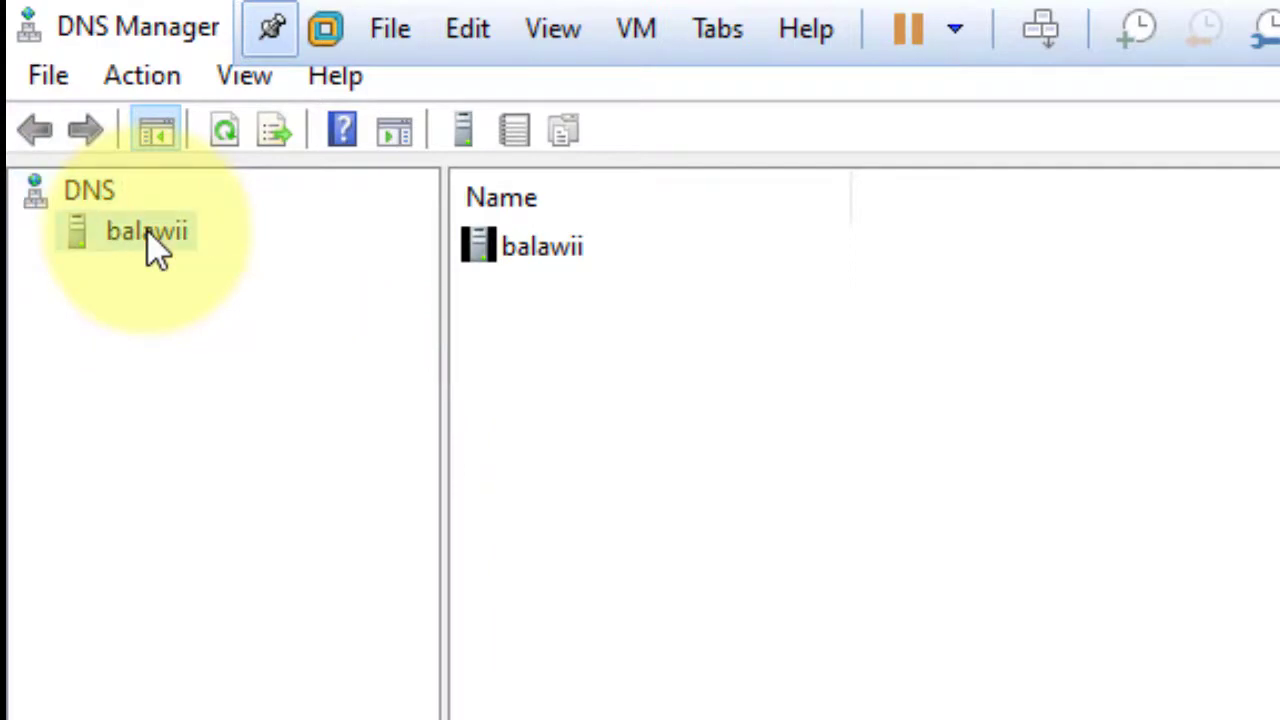
{"action": "left_click", "coordinate": [36, 236]}
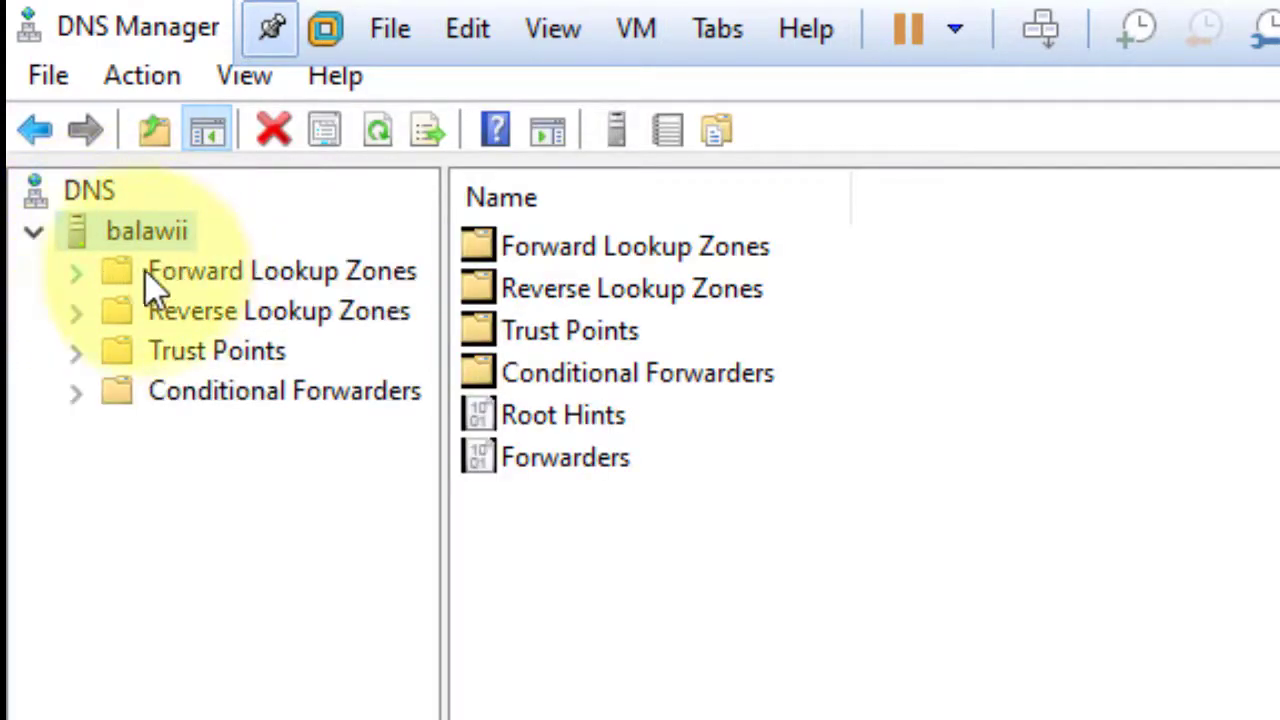
{"action": "left_click", "coordinate": [86, 272]}
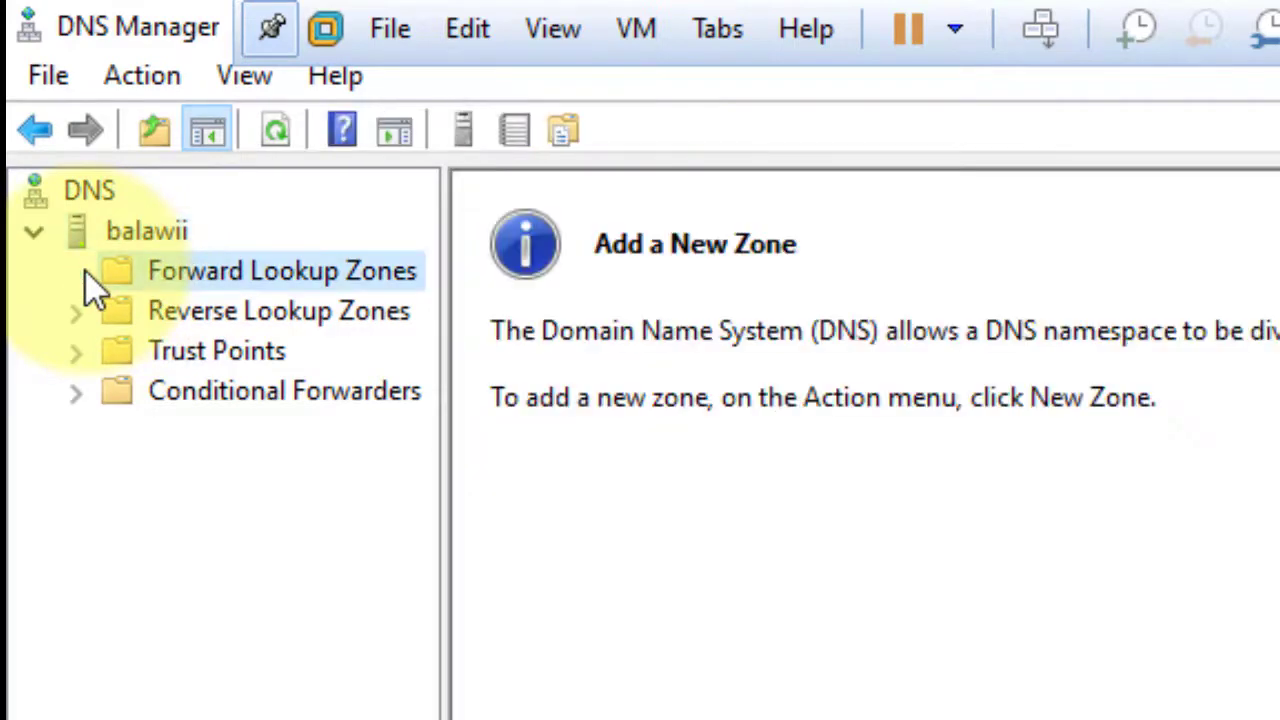
{"action": "right_click", "coordinate": [311, 265]}
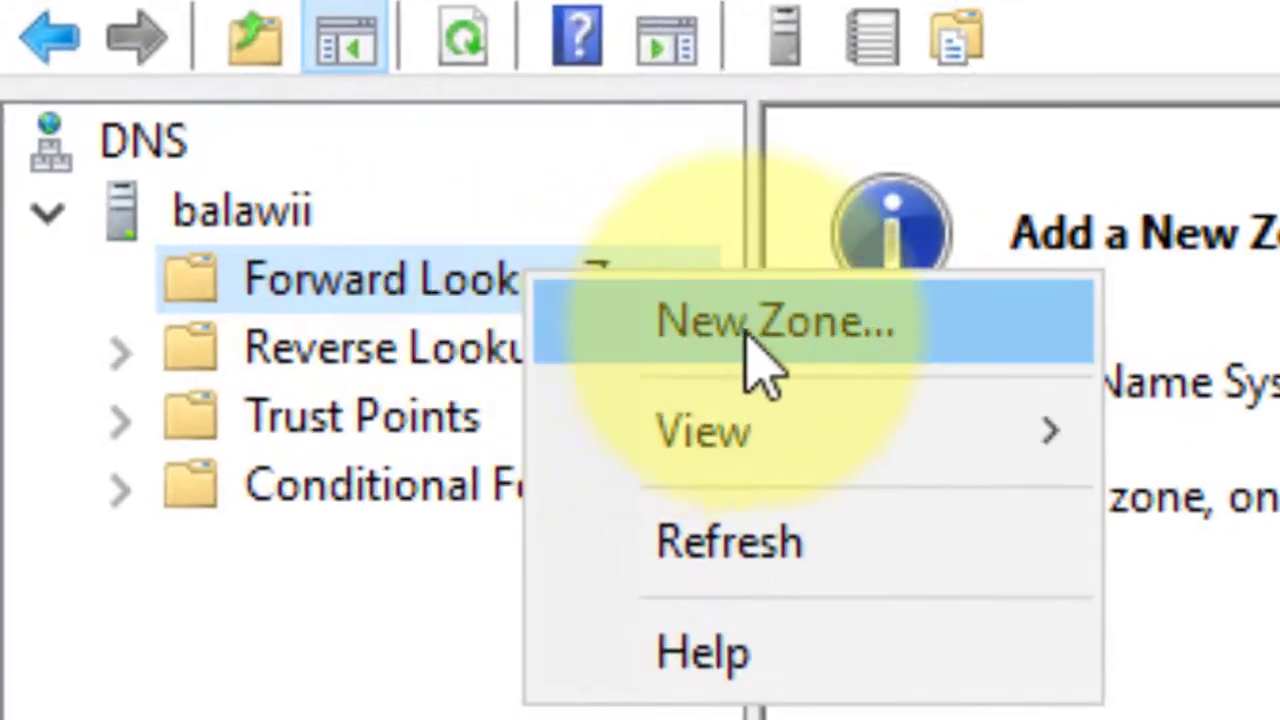
{"action": "left_click", "coordinate": [828, 340]}
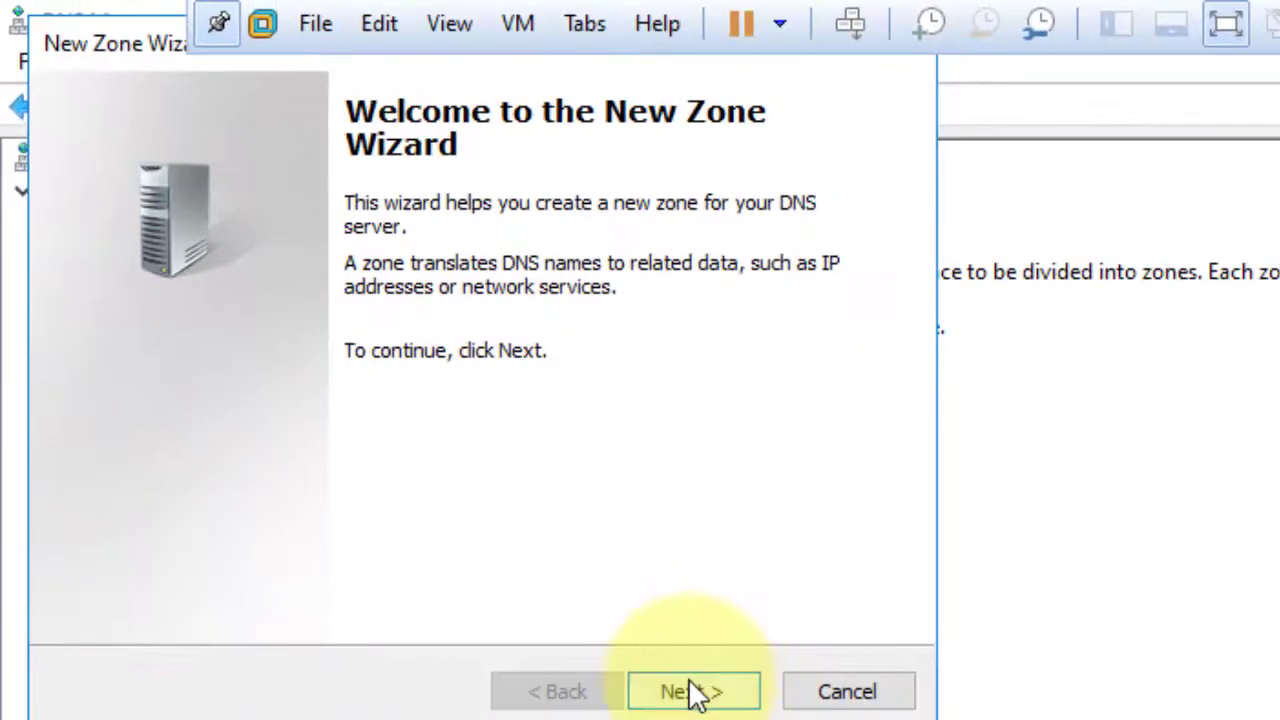
Create primary zone balawii.com with file balawii.com.dns and no dynamic updates, then view its records.
{"action": "left_click", "coordinate": [690, 690]}
{"action": "left_click", "coordinate": [693, 692]}
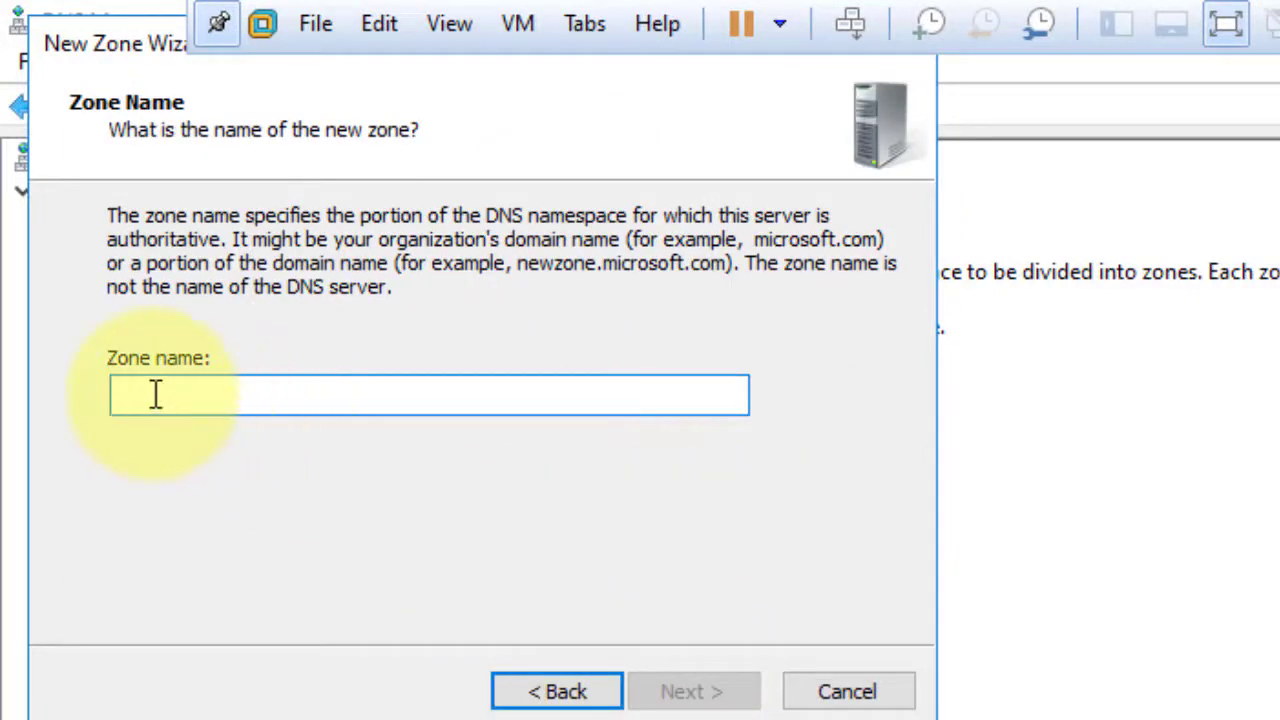
{"action": "type", "text": "b"}
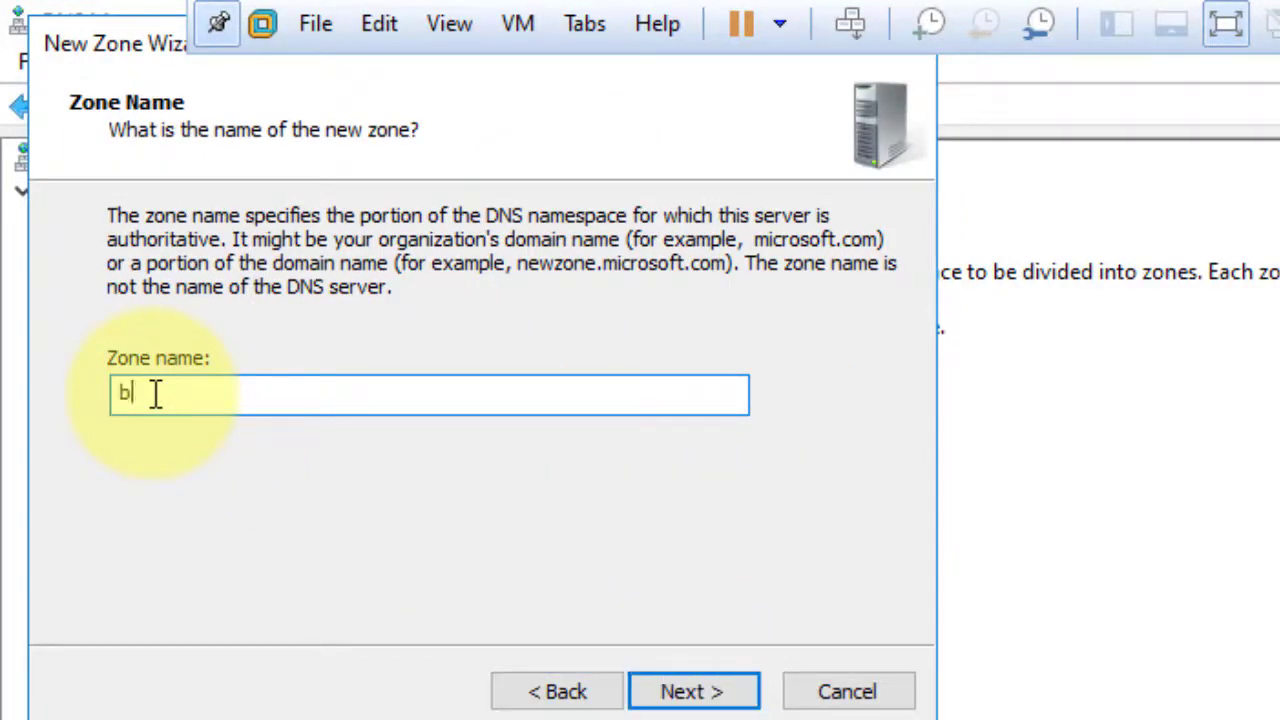
{"action": "type", "text": "alawii.com"}
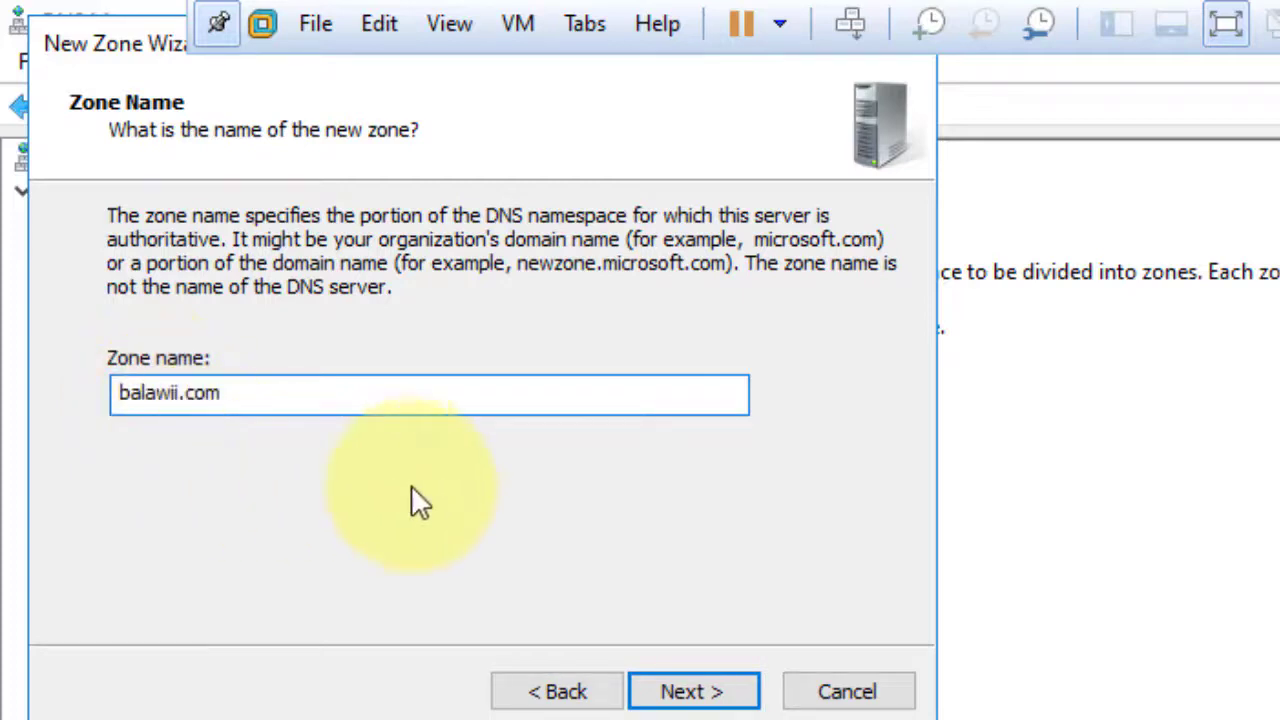
{"action": "left_click", "coordinate": [702, 700]}
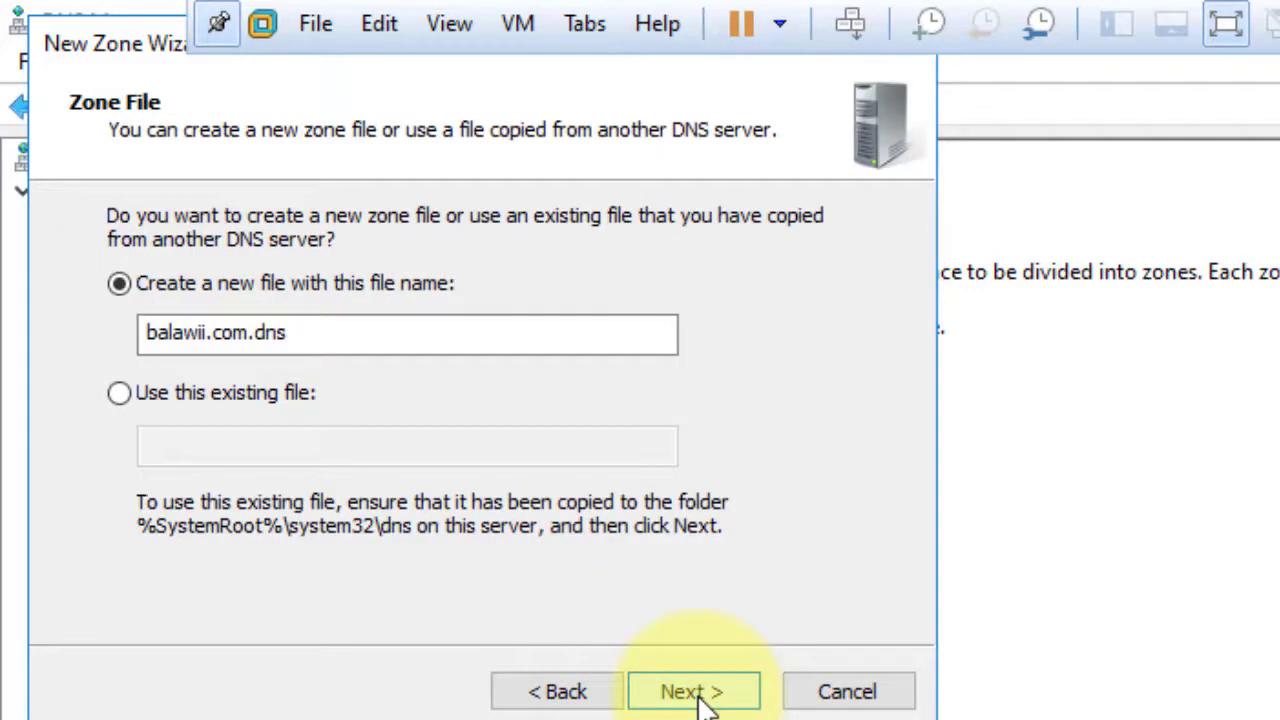
{"action": "left_click", "coordinate": [703, 700]}
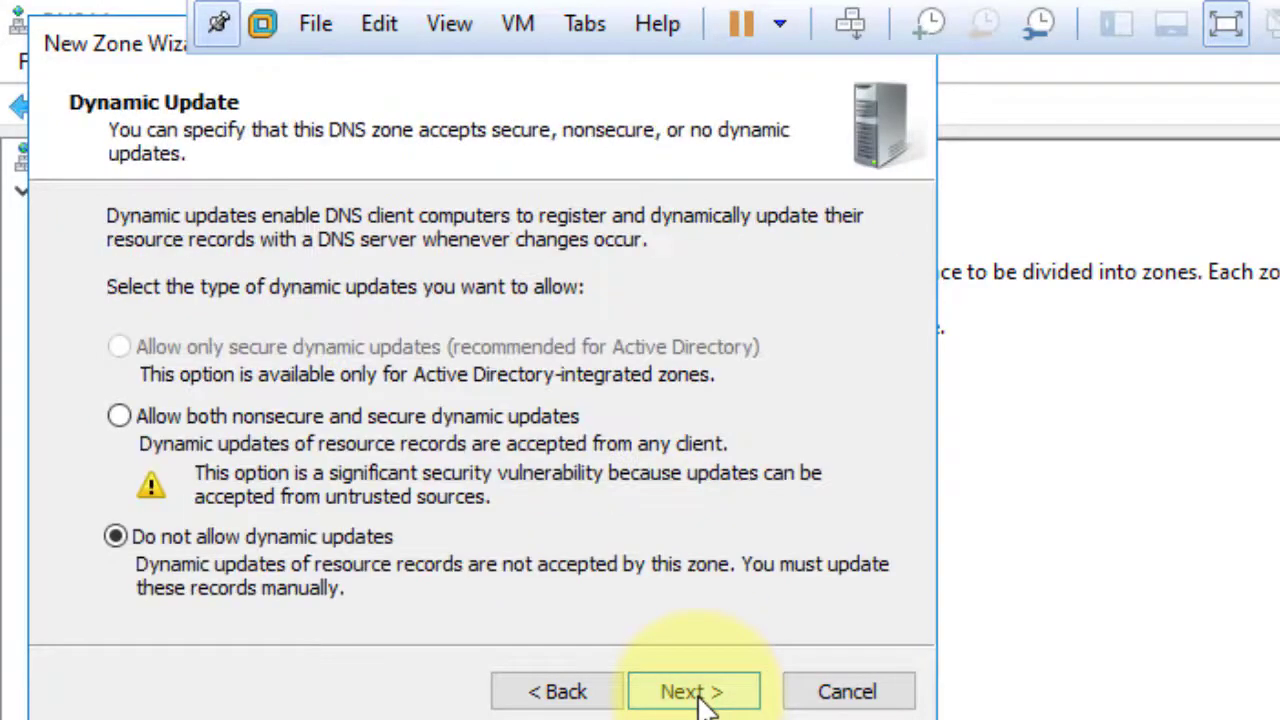
{"action": "left_click", "coordinate": [703, 700]}
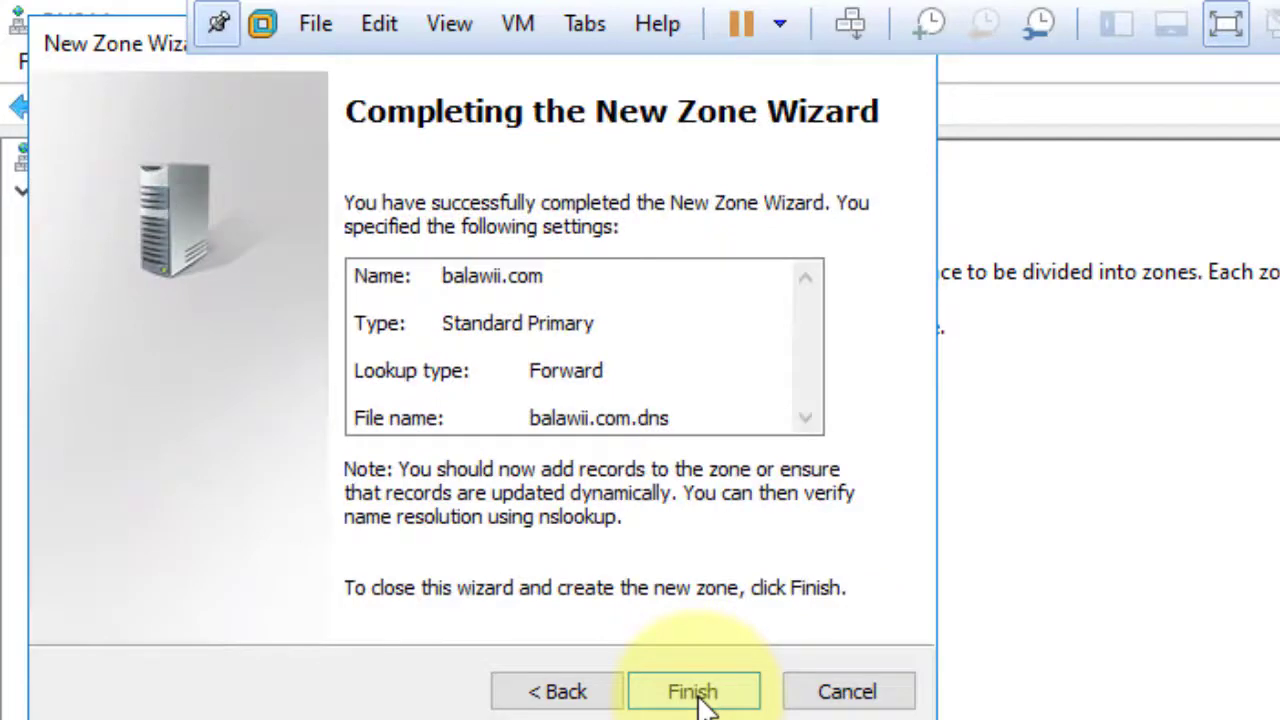
{"action": "left_click", "coordinate": [693, 692]}
{"action": "left_click", "coordinate": [185, 255]}
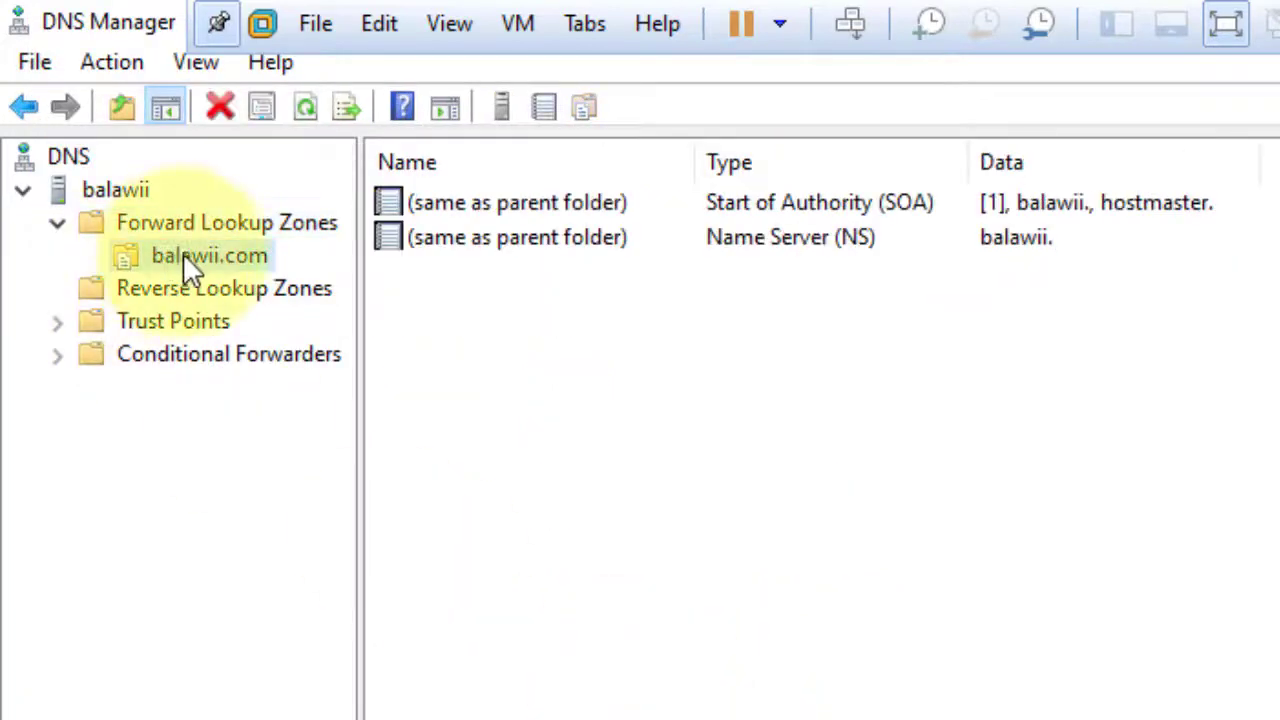
Add a Host (A) record for the parent domain balawii.com pointing to 192.168.1.10.
{"action": "right_click", "coordinate": [594, 318]}
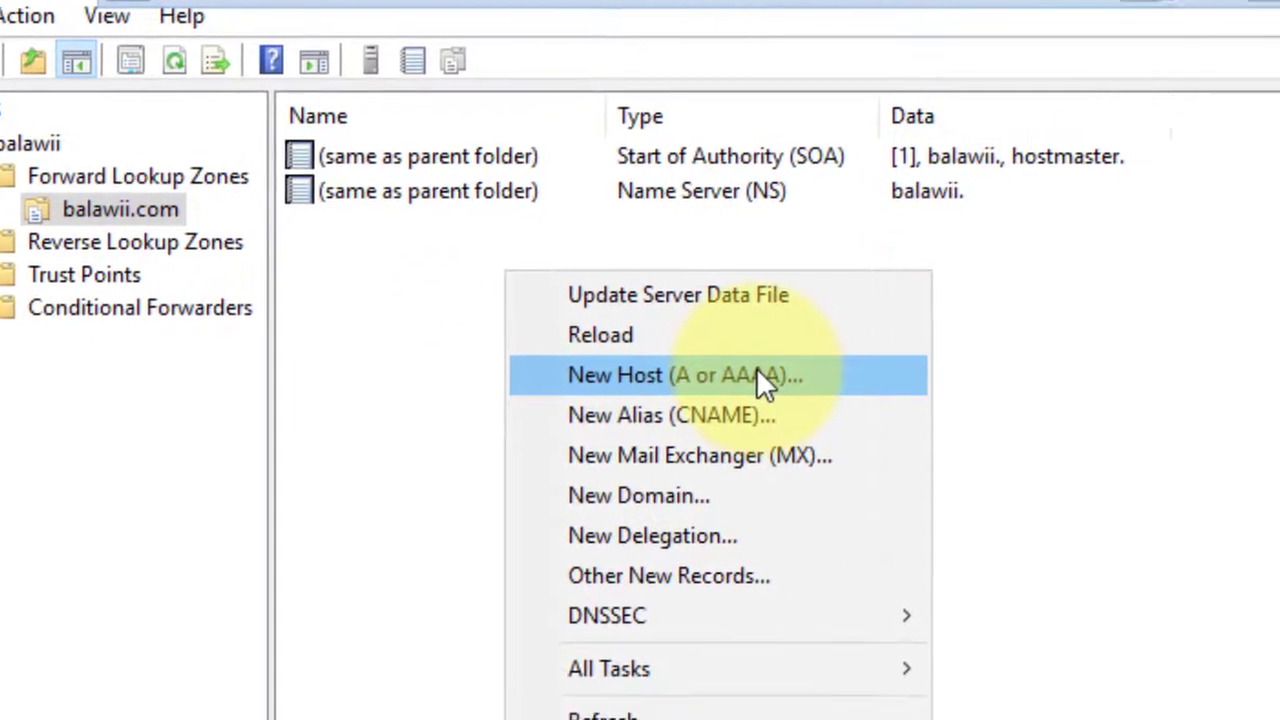
{"action": "left_click", "coordinate": [850, 423]}
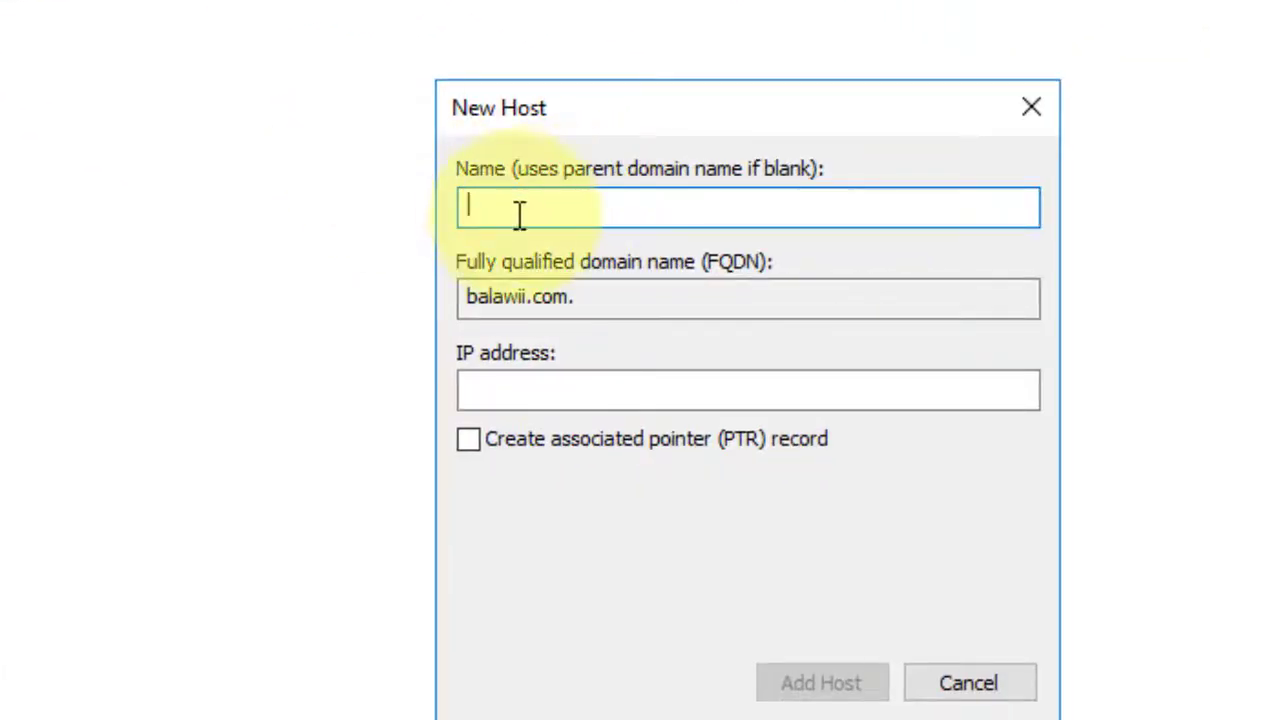
{"action": "left_click", "coordinate": [512, 393]}
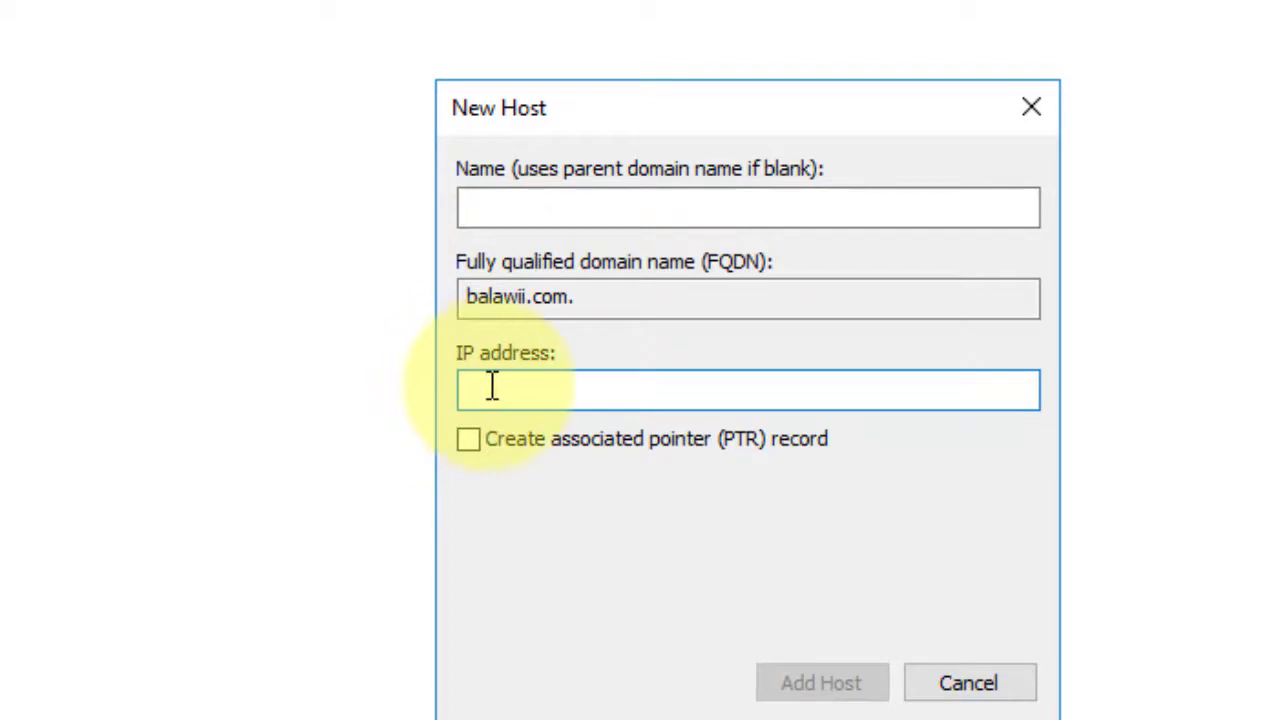
{"action": "type", "text": "192.168.1.10"}
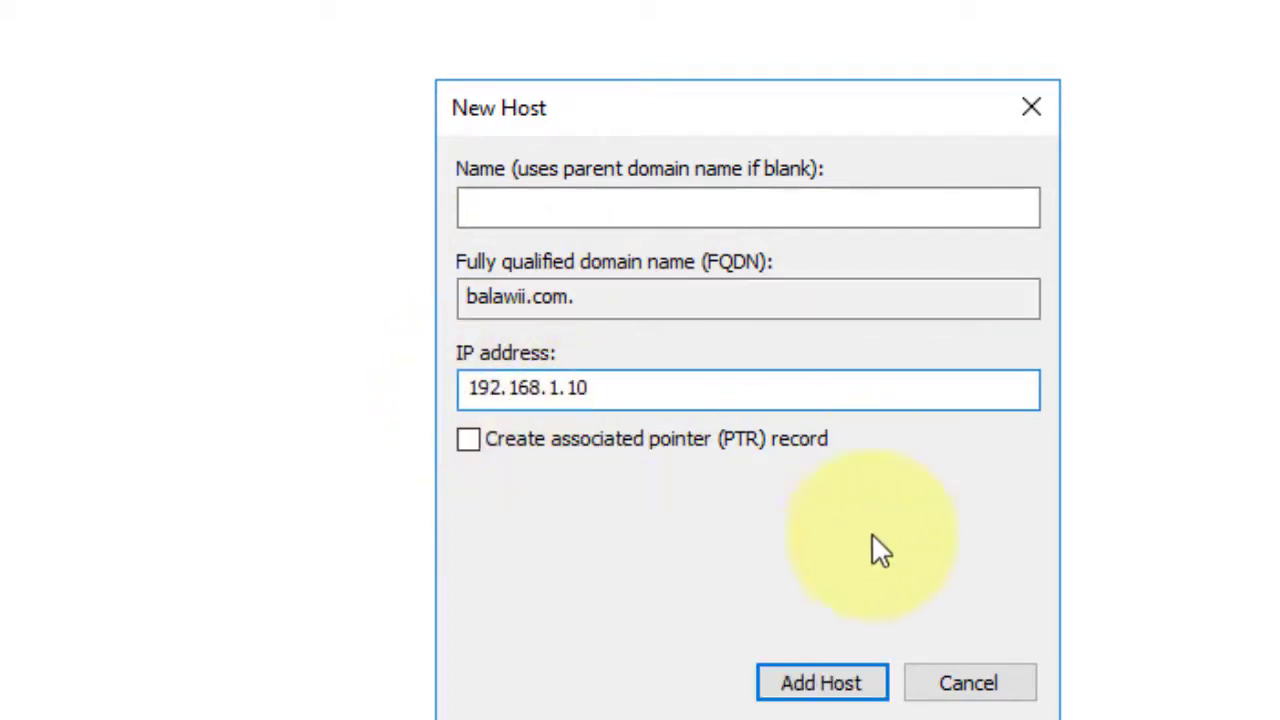
{"action": "left_click", "coordinate": [822, 680]}
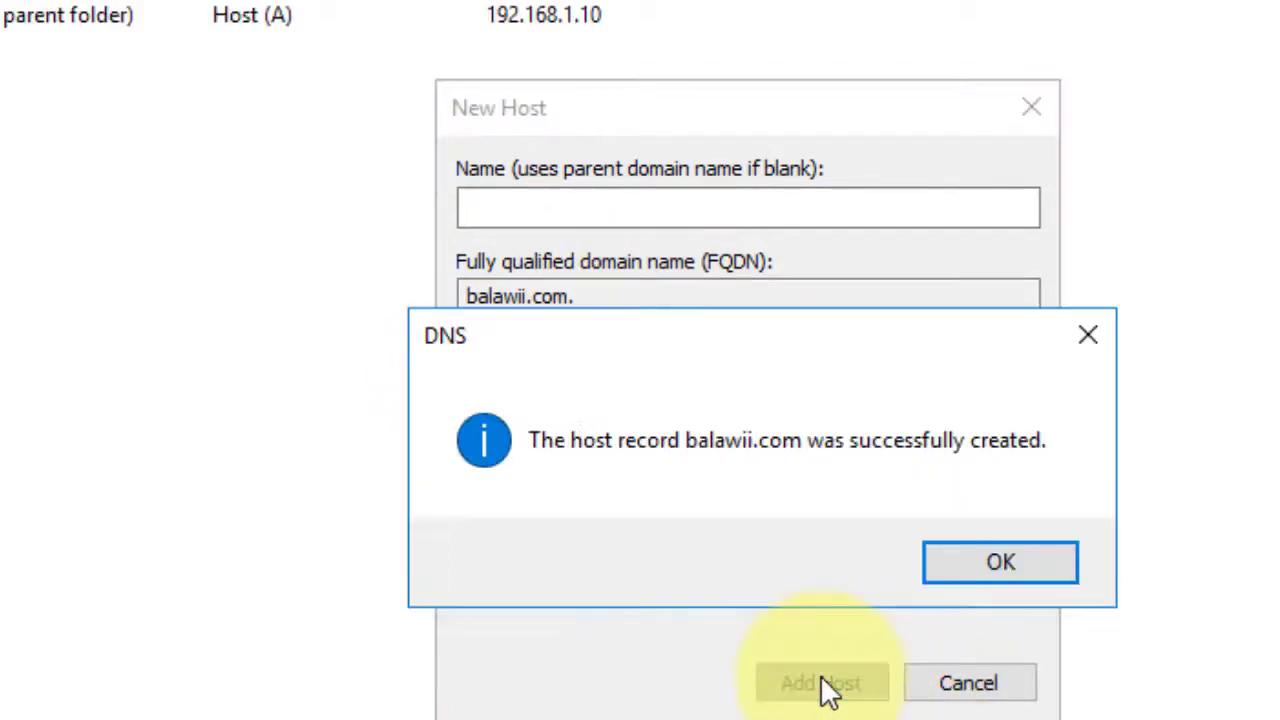
{"action": "left_click", "coordinate": [1028, 562]}
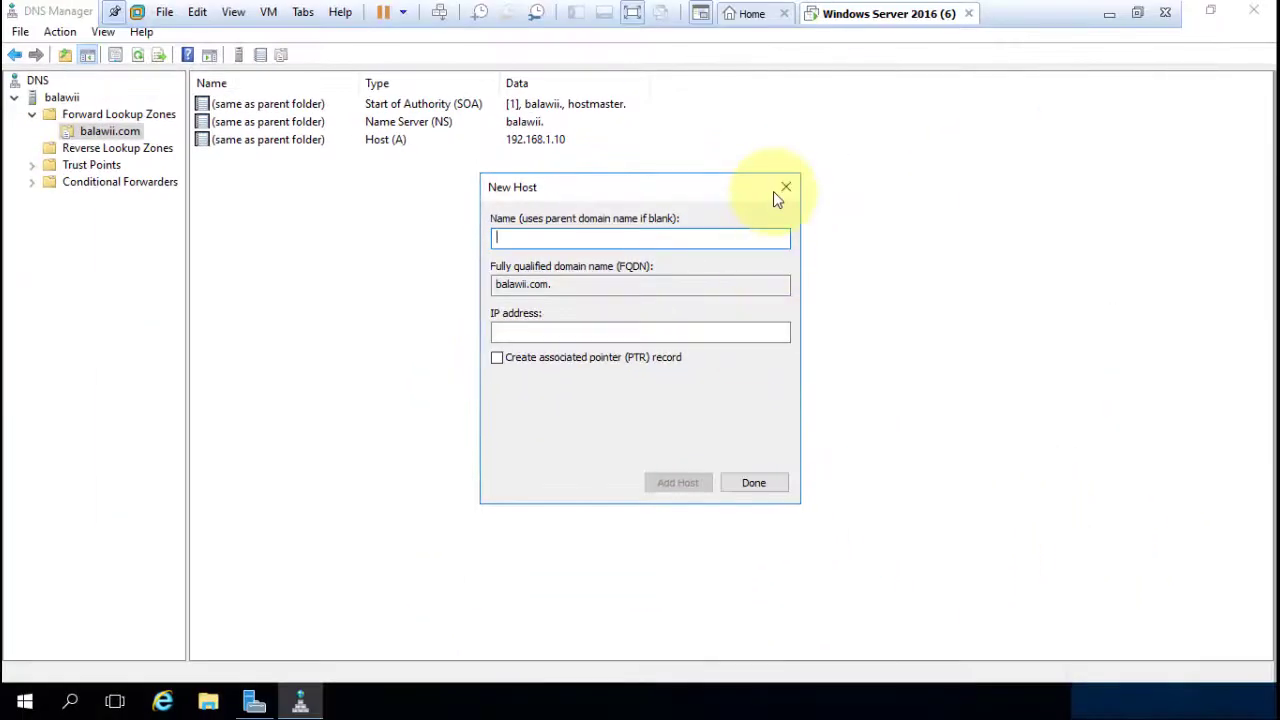
{"action": "left_click", "coordinate": [783, 190]}
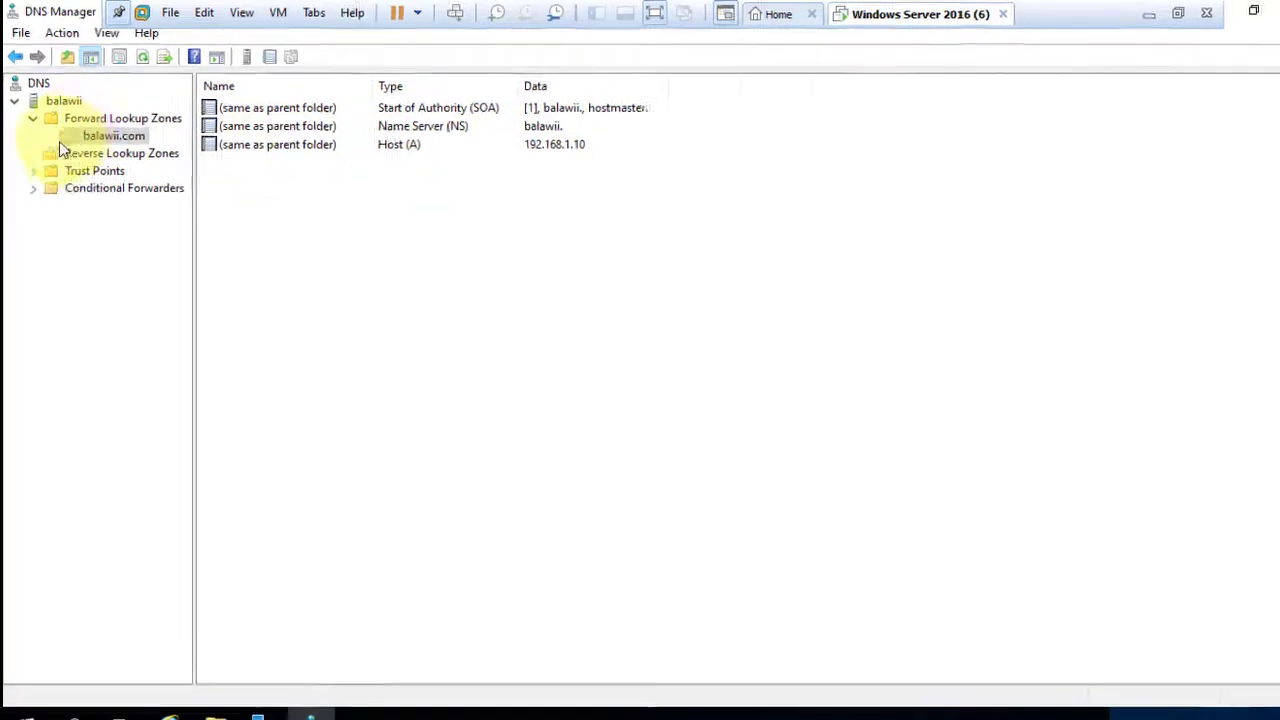
Create primary IPv4 reverse zone 1.168.192.in-addr.arpa for network ID 192.168.1, no dynamic updates.
{"action": "left_click", "coordinate": [96, 147]}
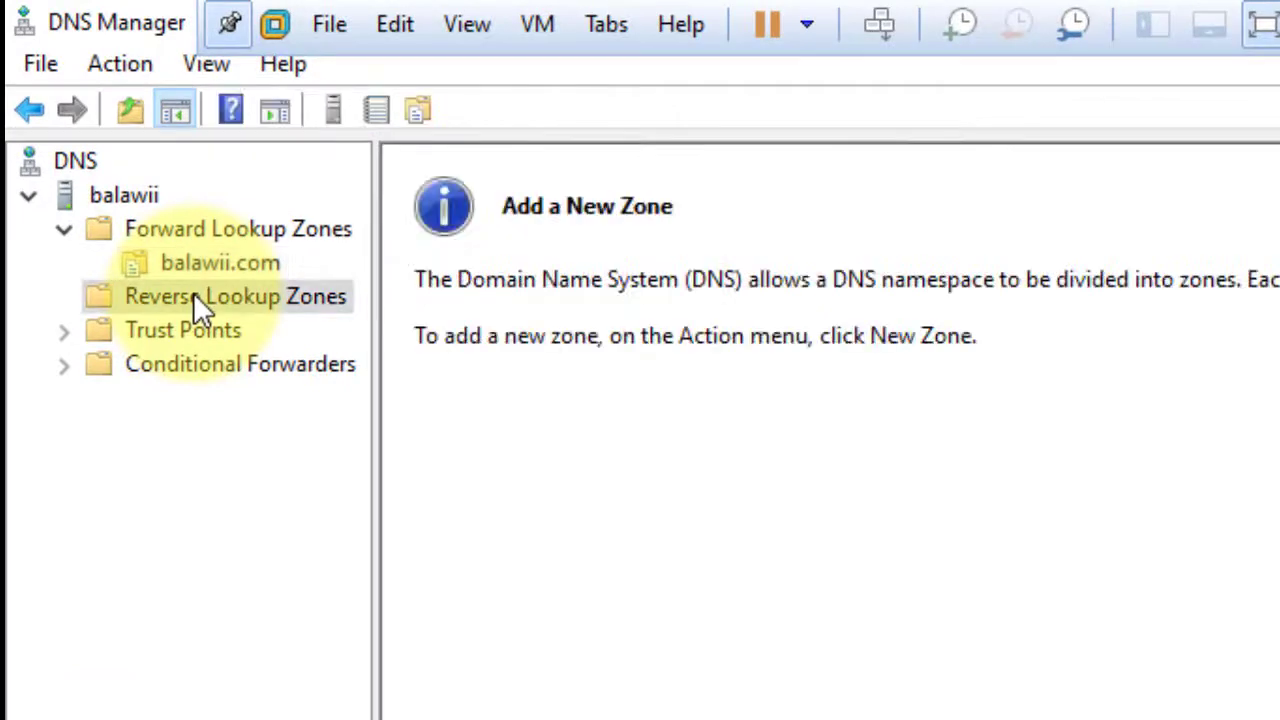
{"action": "right_click", "coordinate": [195, 296]}
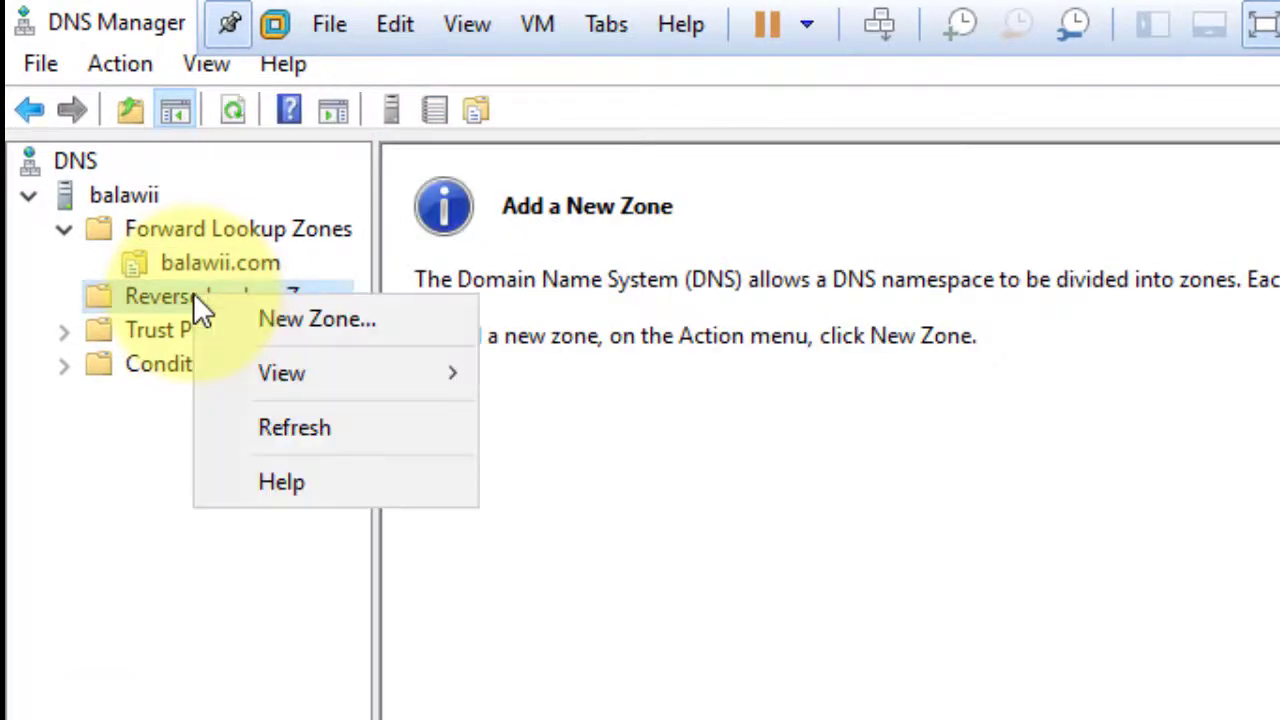
{"action": "left_click", "coordinate": [341, 328]}
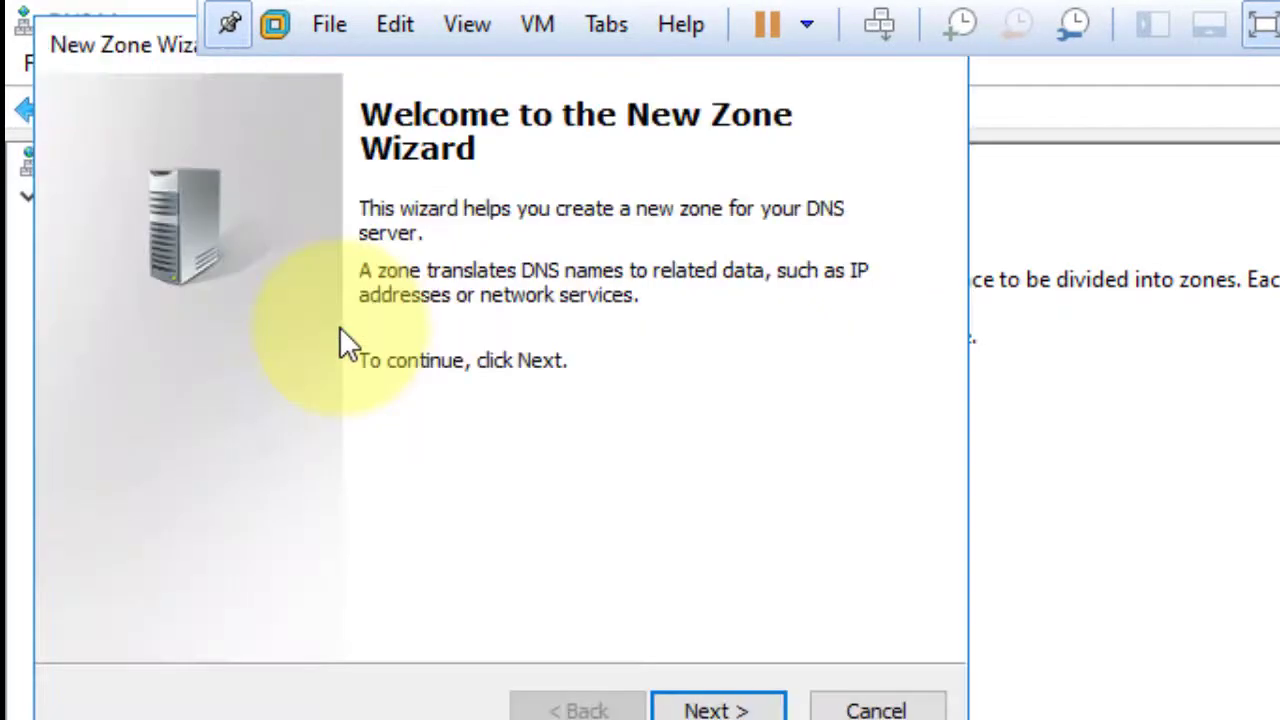
{"action": "left_click", "coordinate": [742, 710]}
{"action": "left_click", "coordinate": [742, 710]}
{"action": "left_click", "coordinate": [742, 710]}
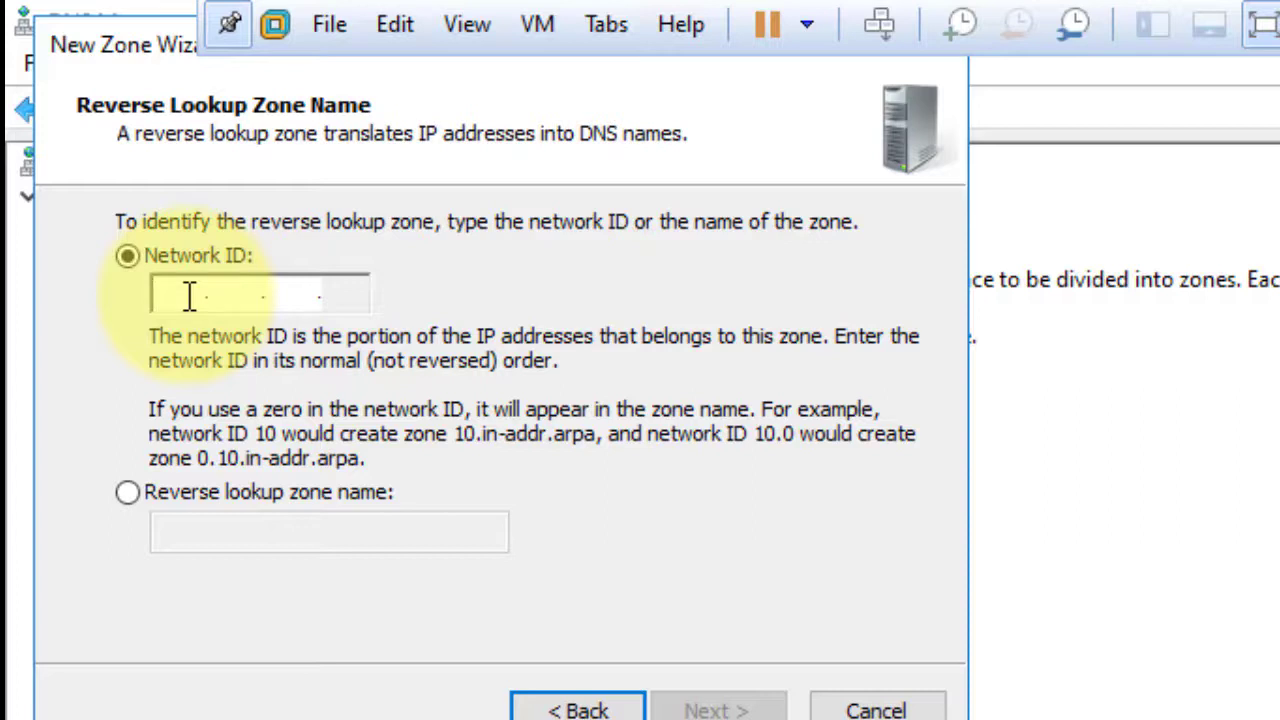
{"action": "type", "text": "192."}
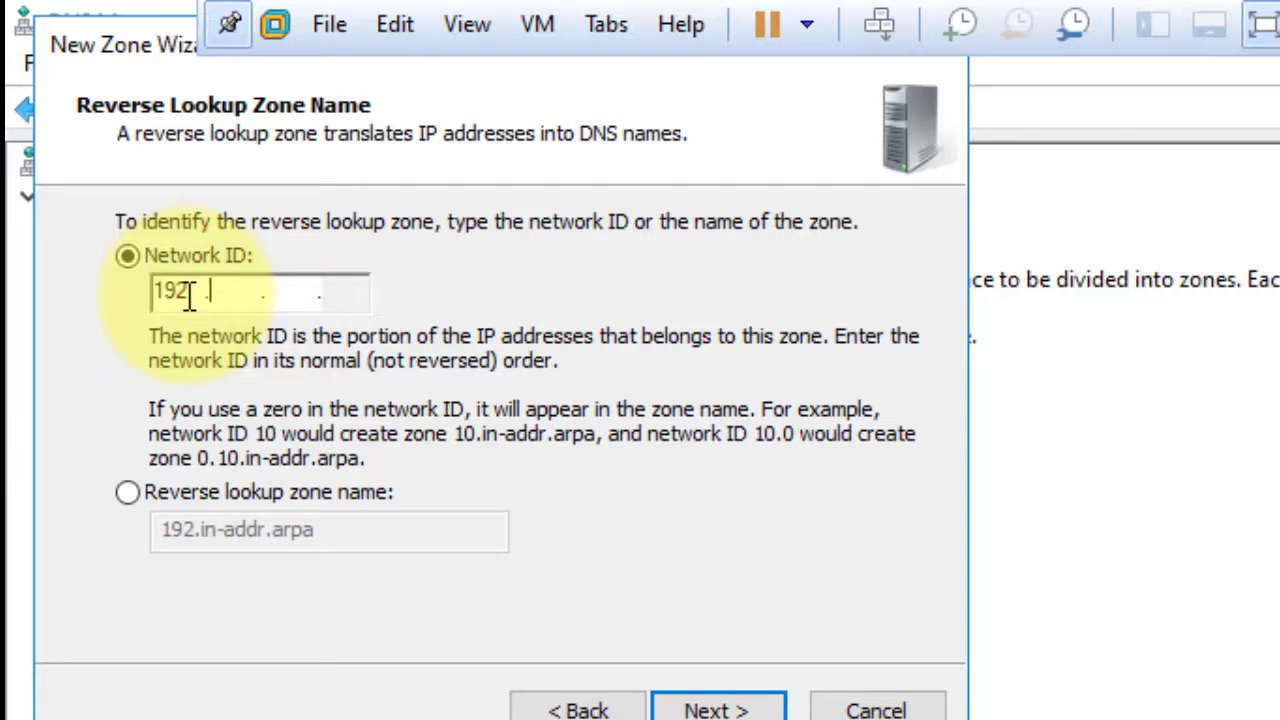
{"action": "type", "text": "168"}
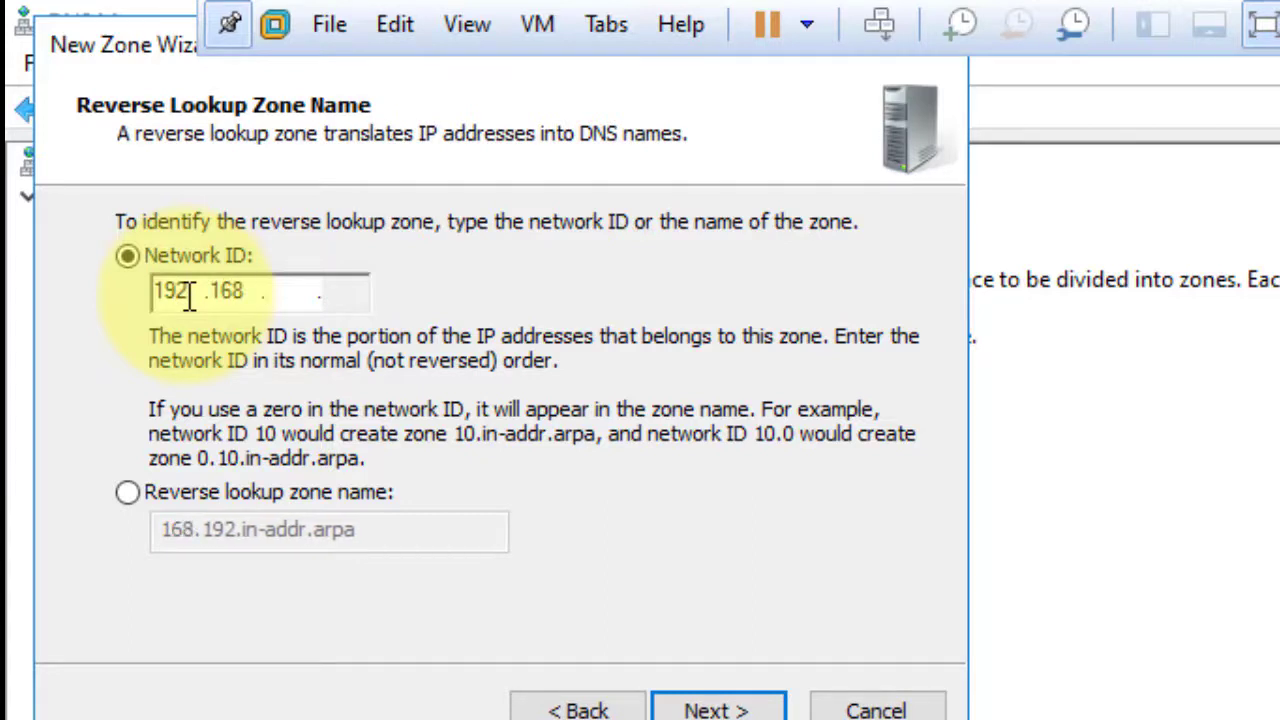
{"action": "type", "text": "1"}
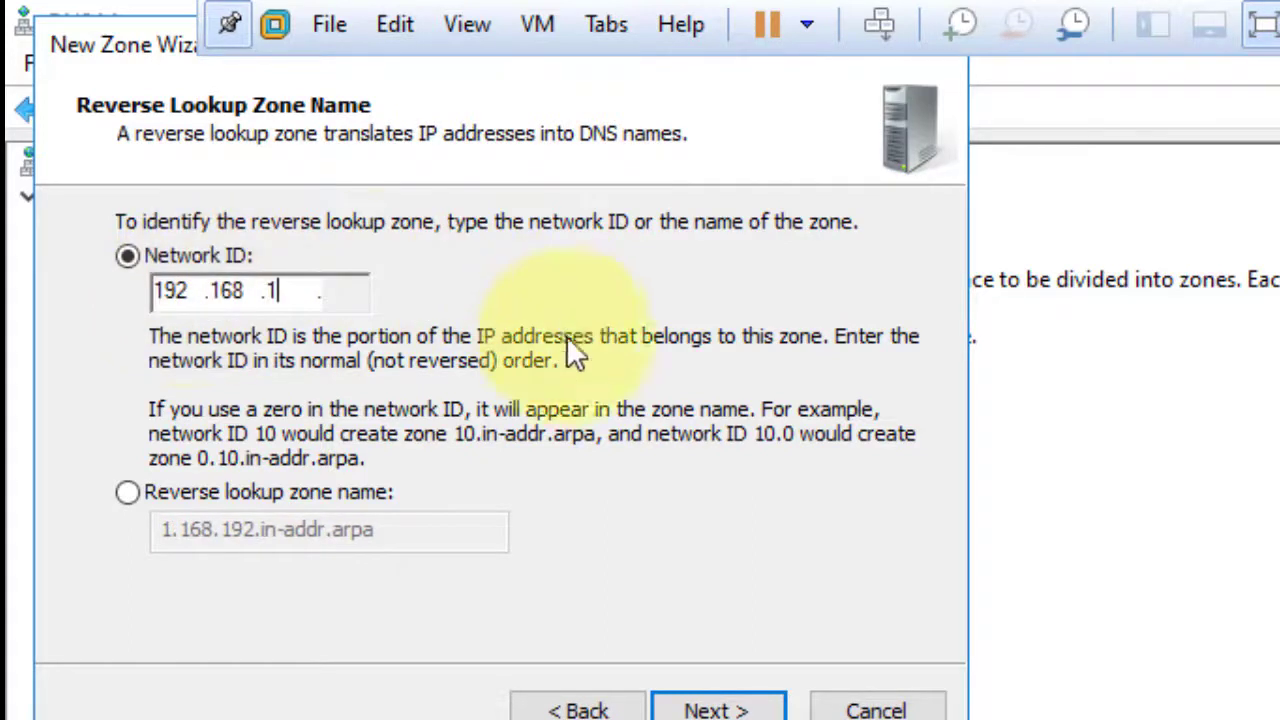
{"action": "left_click", "coordinate": [692, 710]}
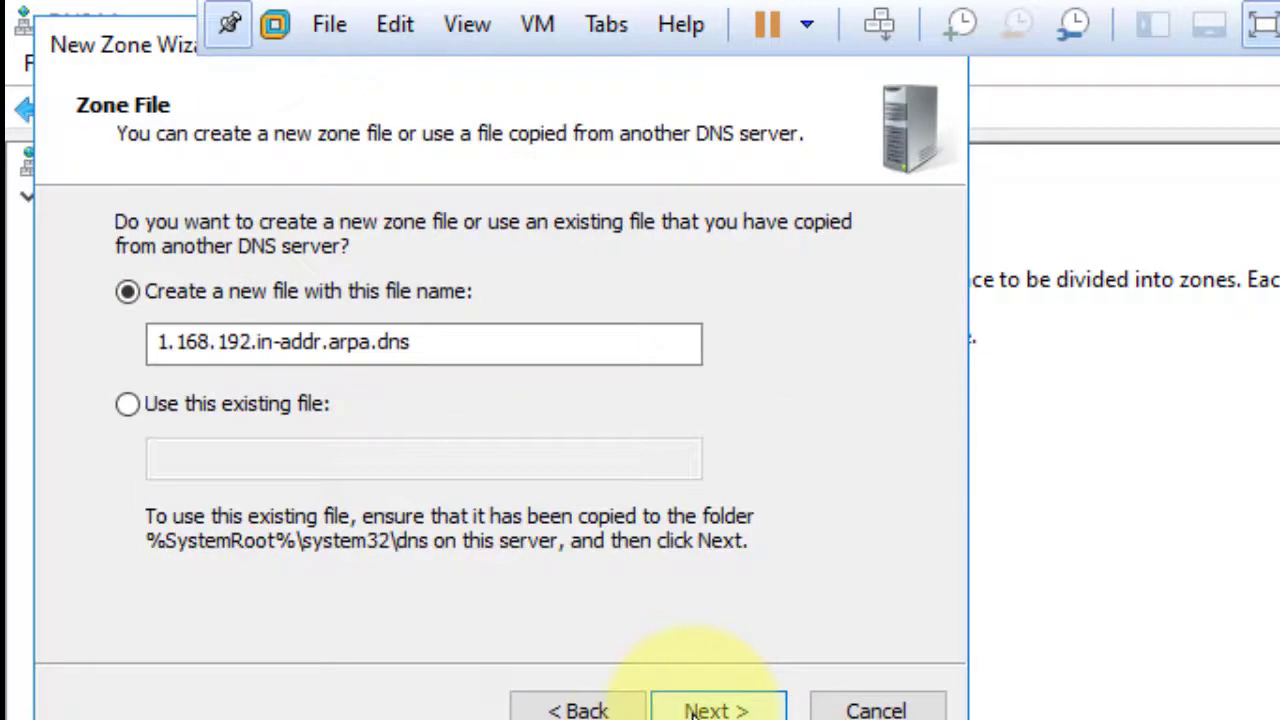
{"action": "left_click", "coordinate": [692, 710]}
{"action": "left_click", "coordinate": [692, 710]}
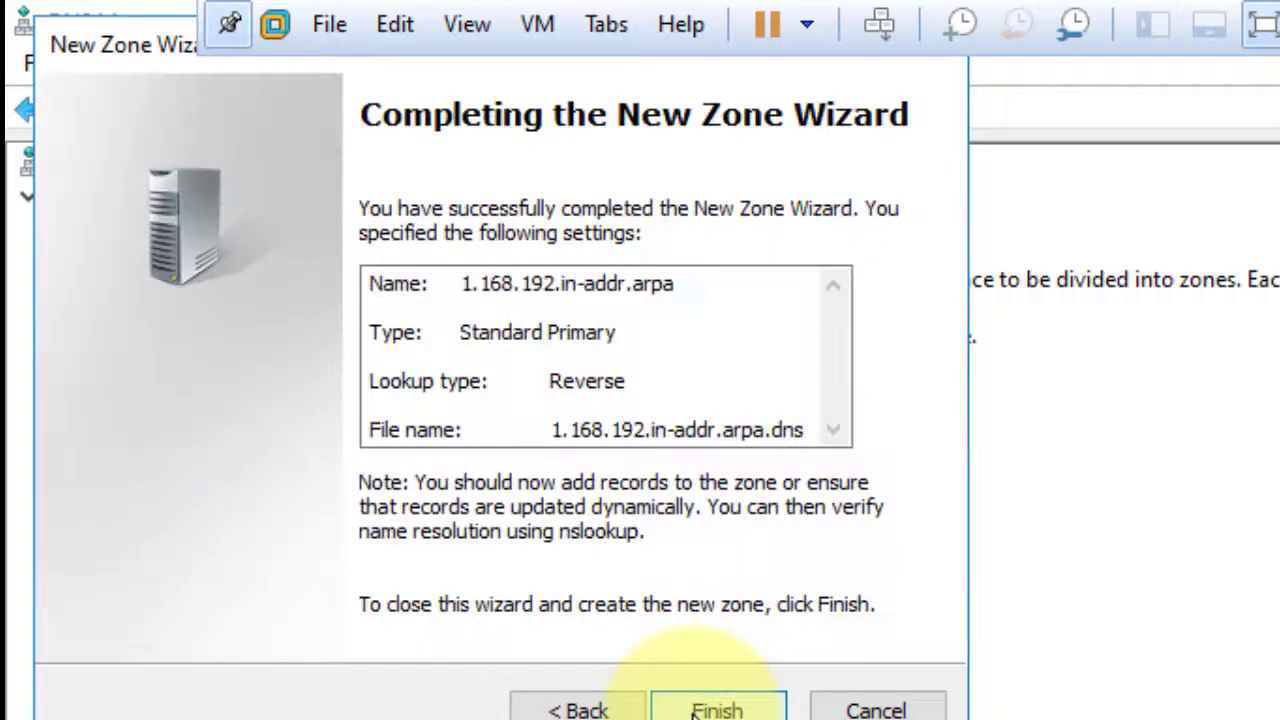
{"action": "left_click", "coordinate": [695, 710]}
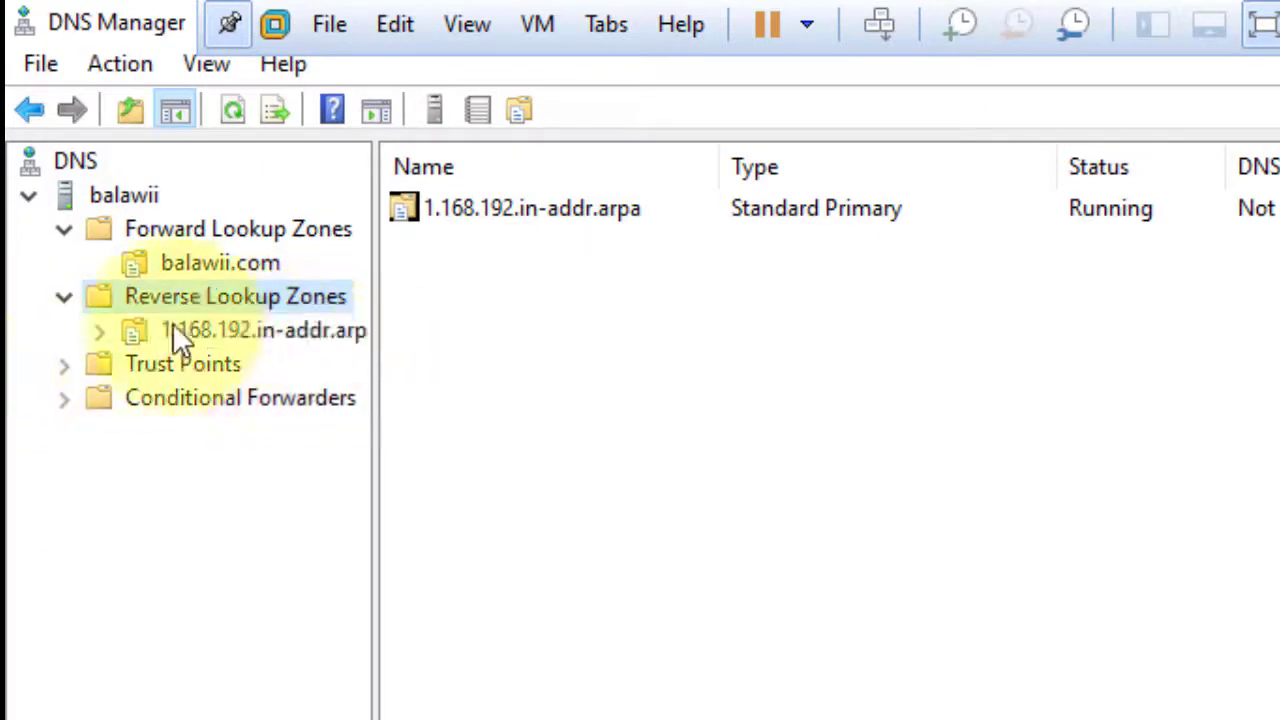
{"action": "left_click", "coordinate": [263, 316]}
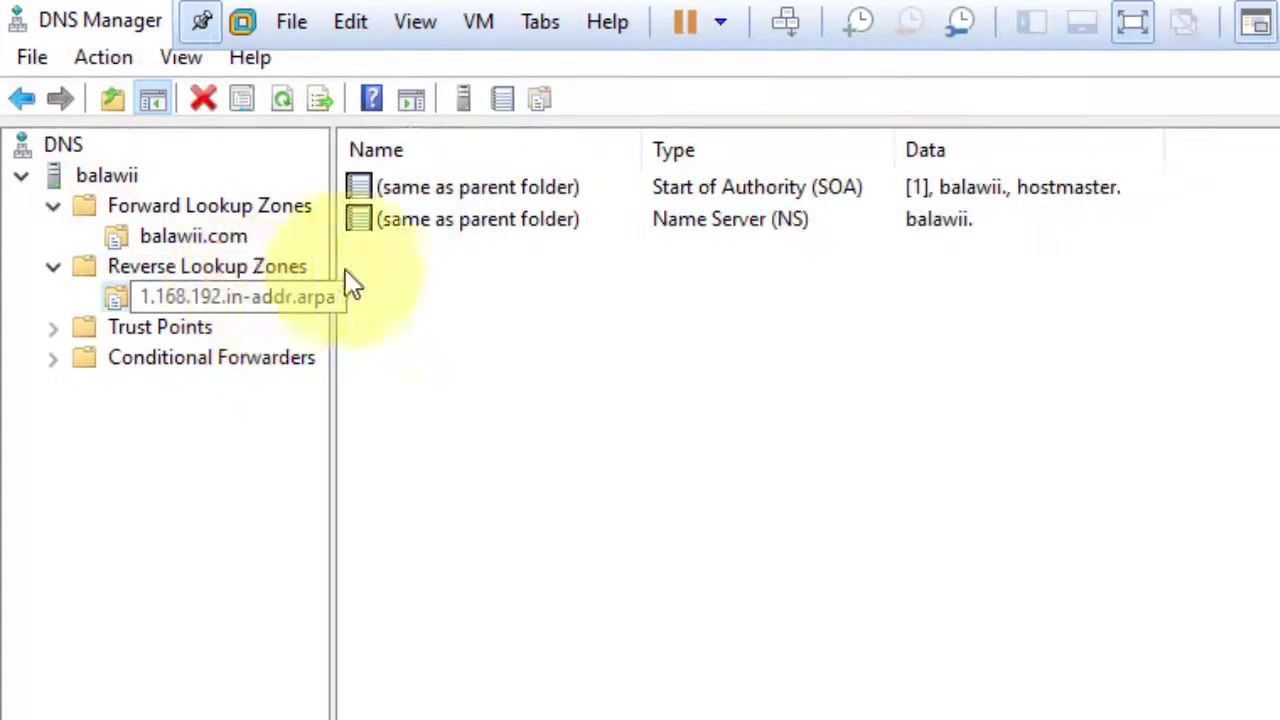
{"action": "right_click", "coordinate": [564, 296]}
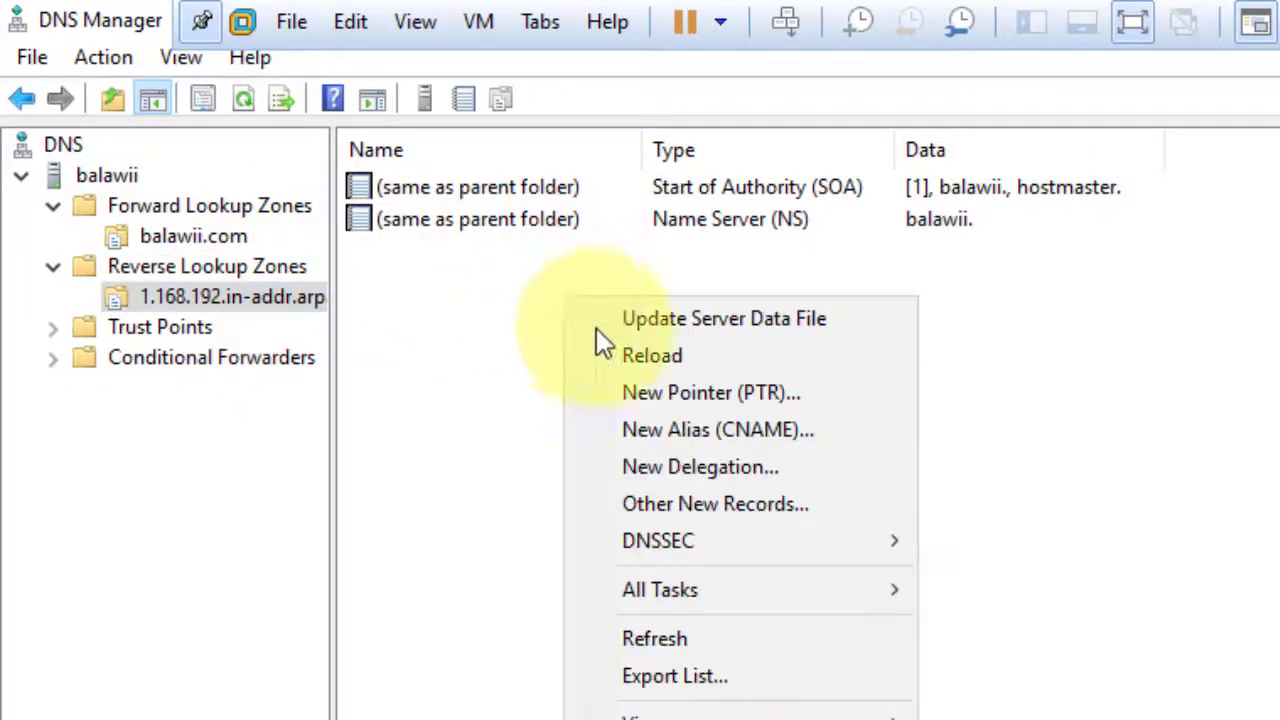
{"action": "left_click", "coordinate": [778, 393]}
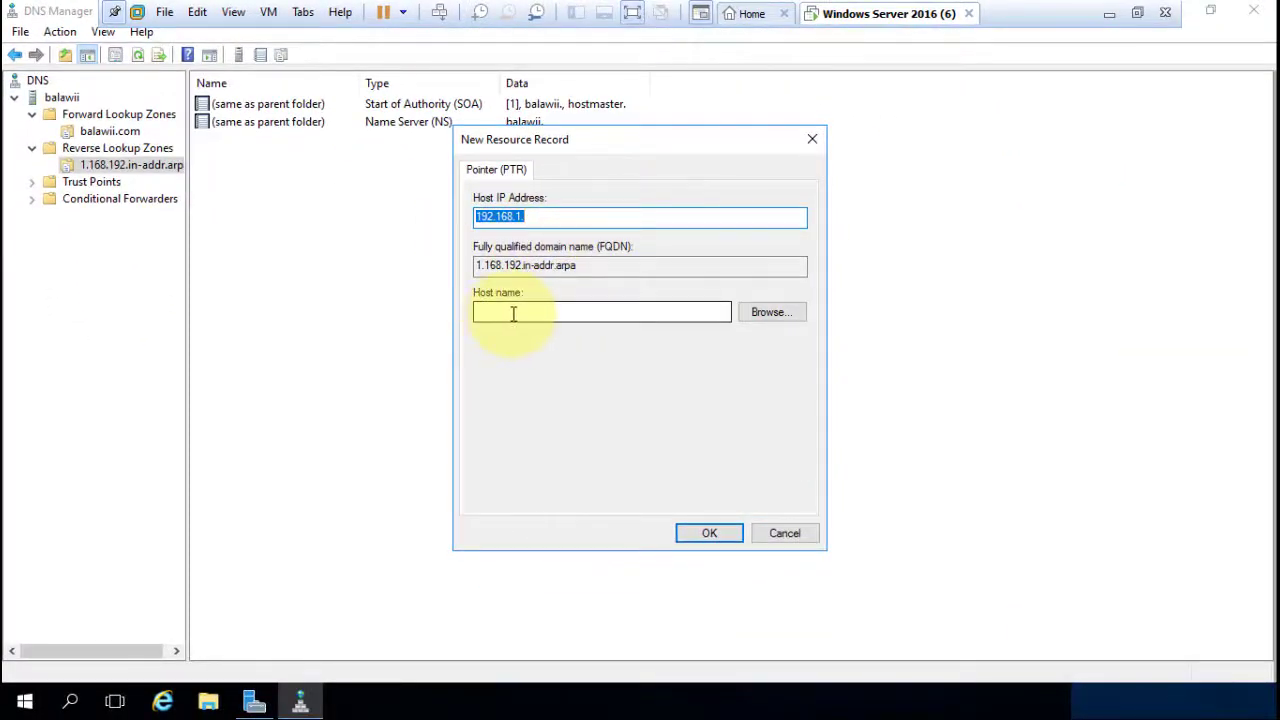
{"action": "left_click", "coordinate": [513, 314]}
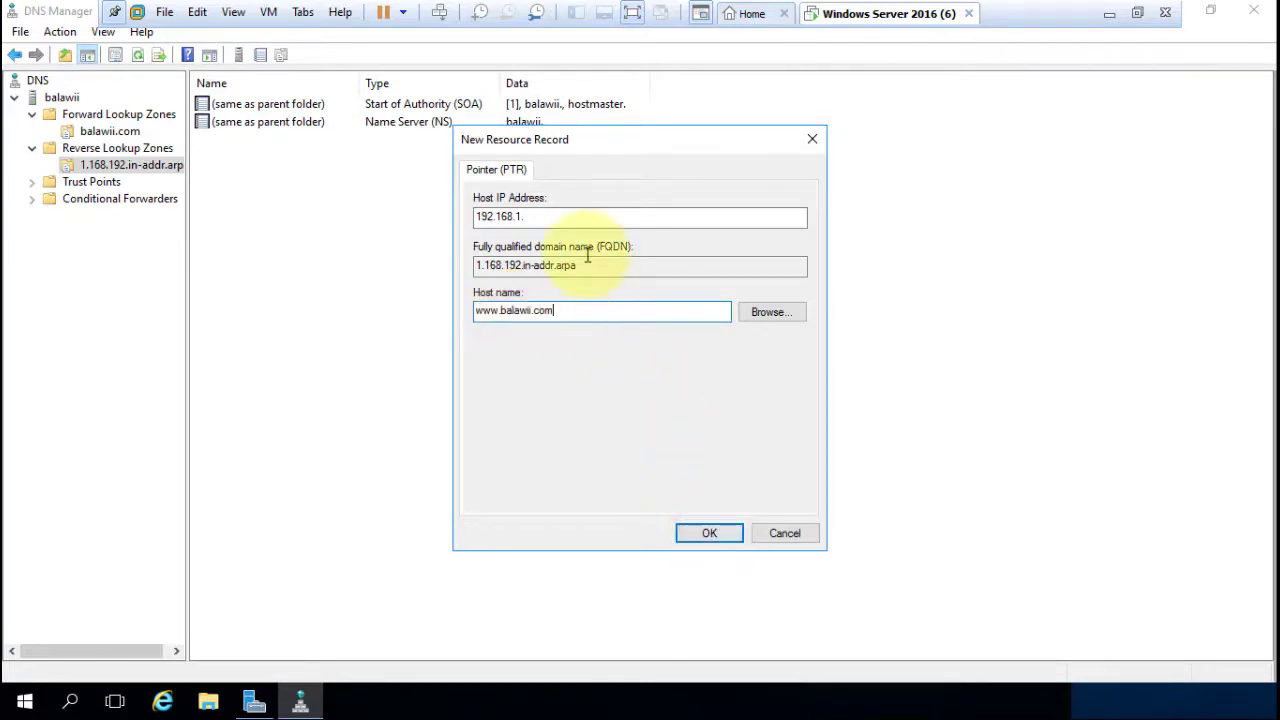
{"action": "left_click", "coordinate": [542, 215]}
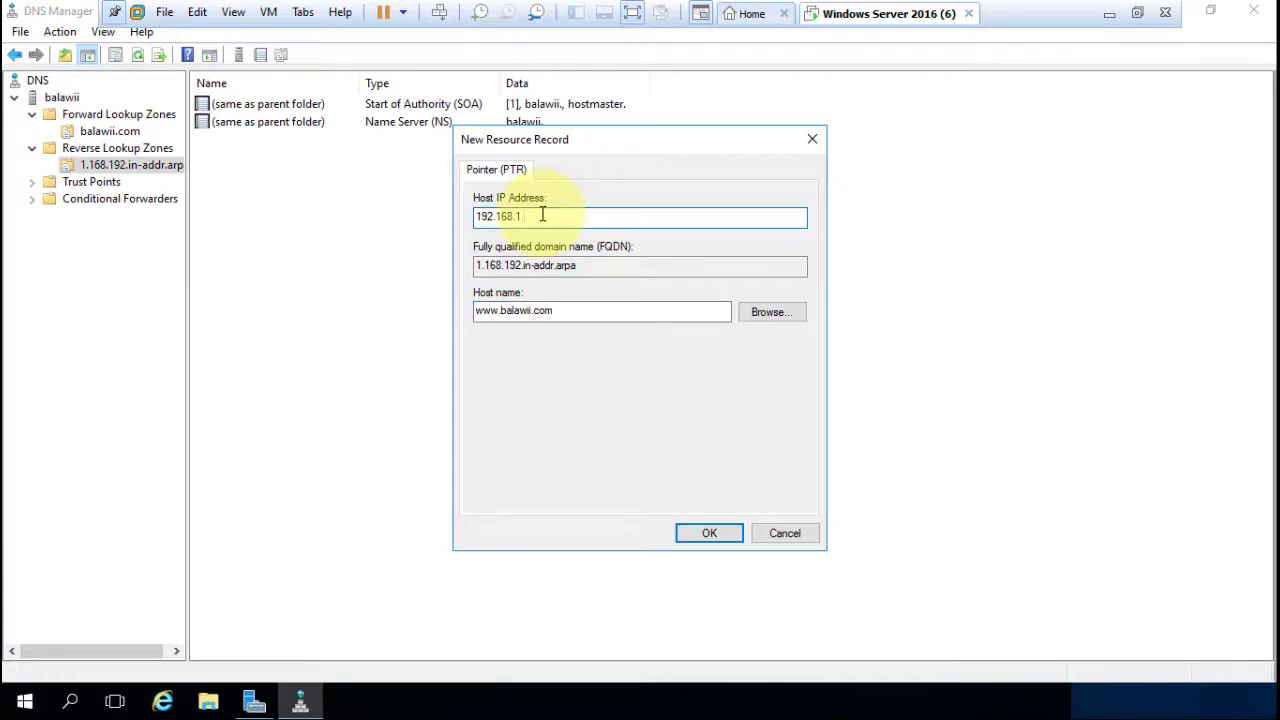
{"action": "type", "text": "10"}
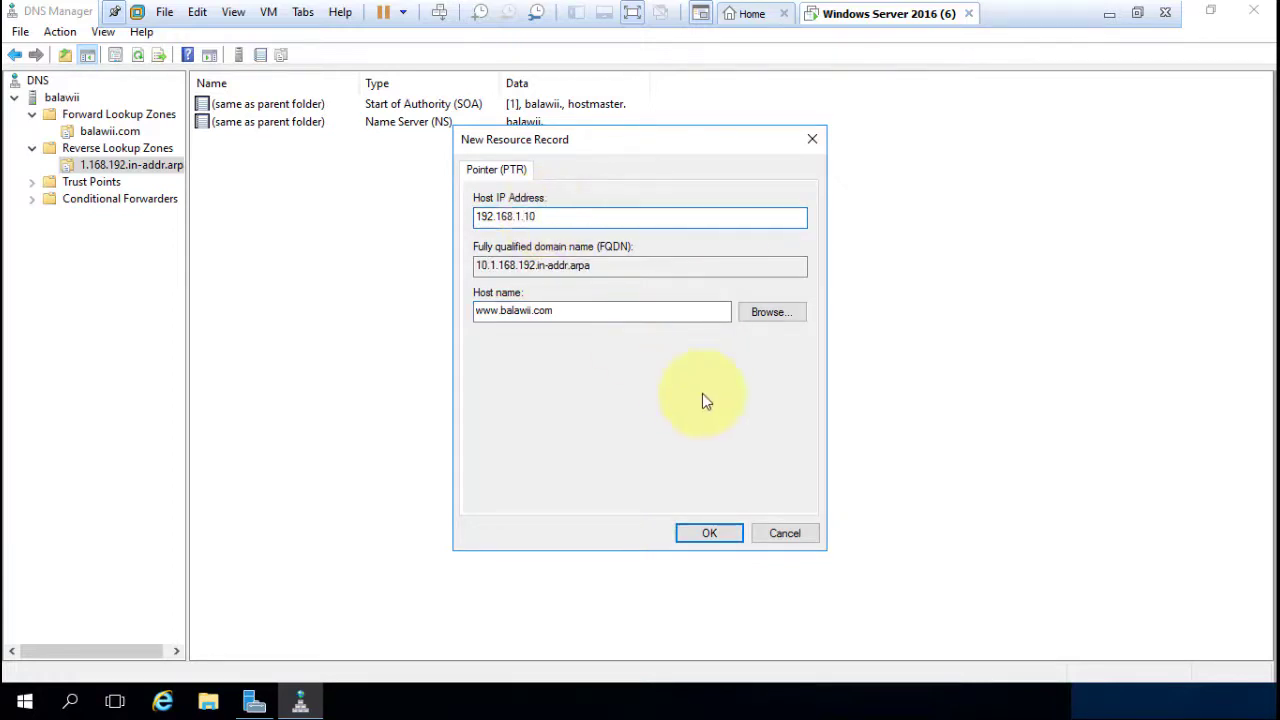
{"action": "left_click", "coordinate": [709, 534]}
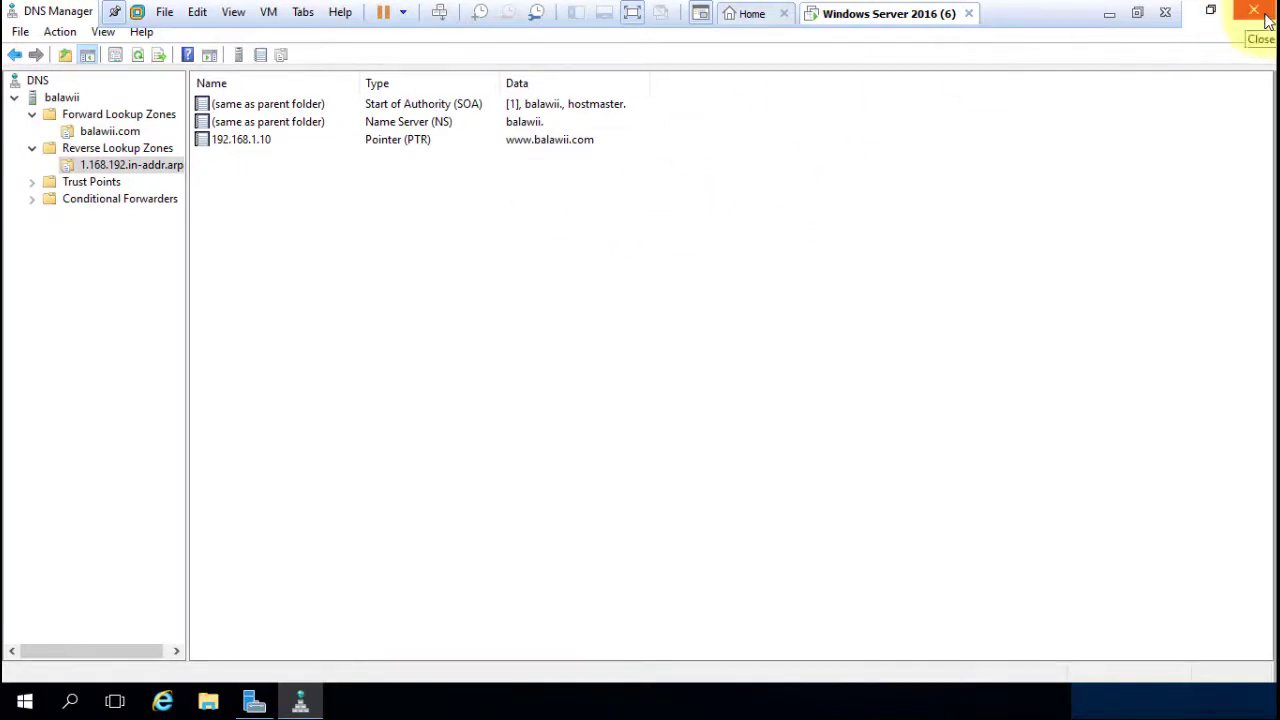
Refresh the balawii DNS server's data.
{"action": "left_click", "coordinate": [70, 703]}
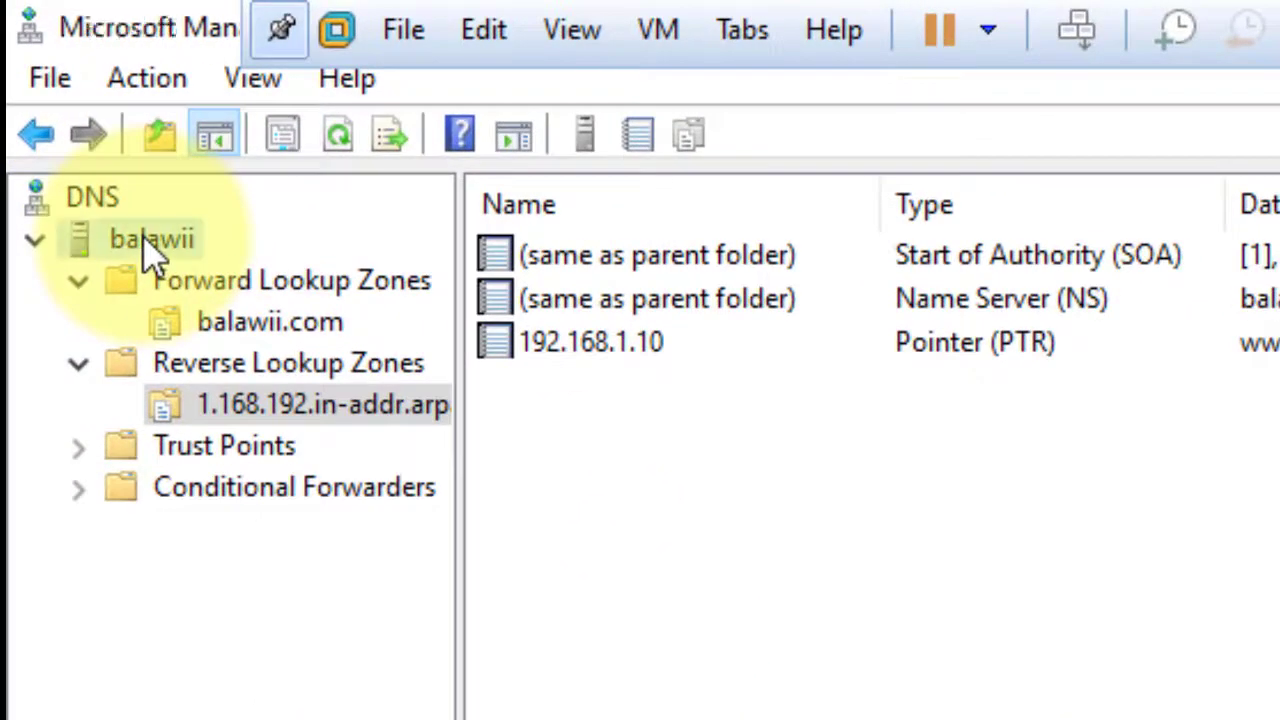
{"action": "right_click", "coordinate": [143, 250]}
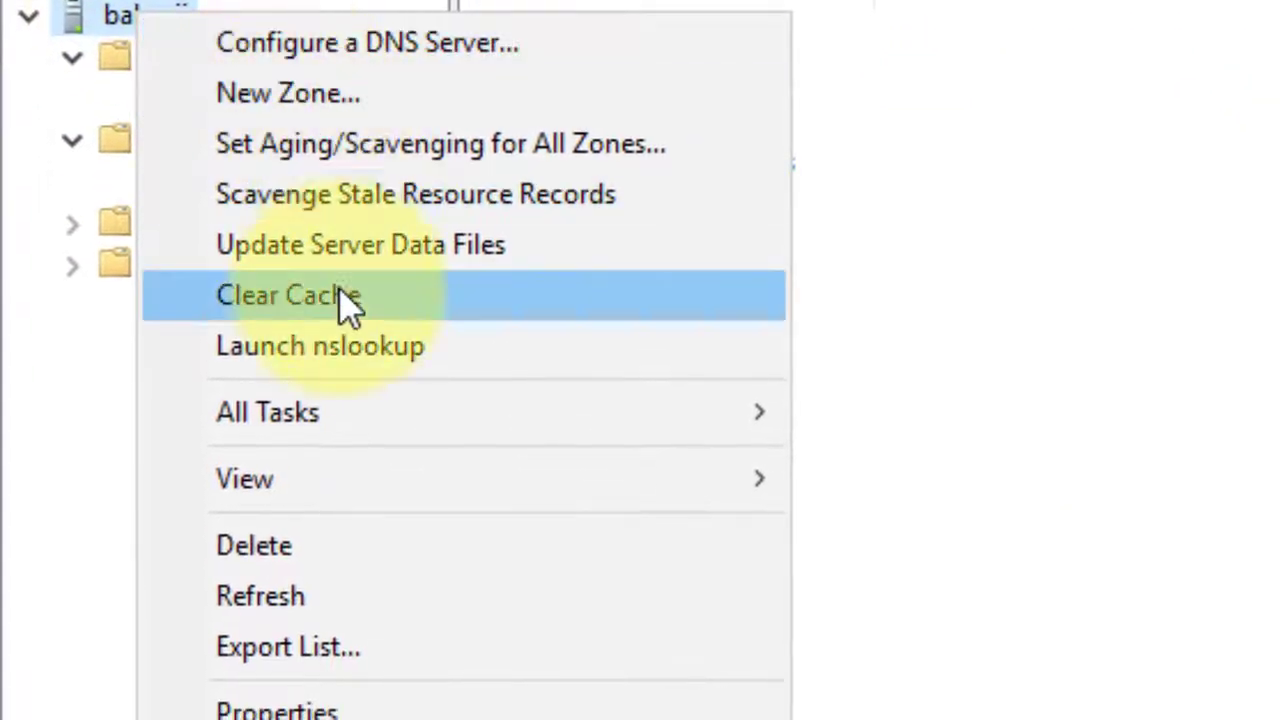
{"action": "left_click", "coordinate": [370, 598]}
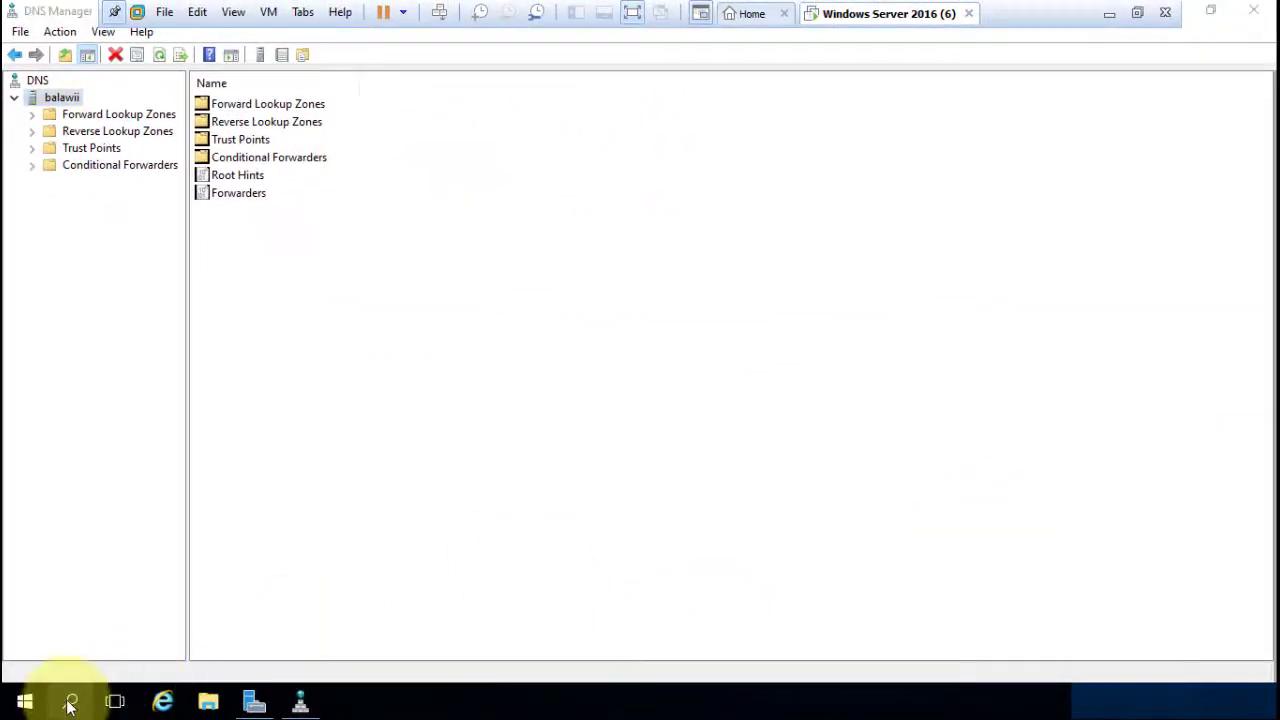
In Command Prompt, run nslookup queries for balawii.com and 192.168.1.10.
{"action": "left_click", "coordinate": [70, 704]}
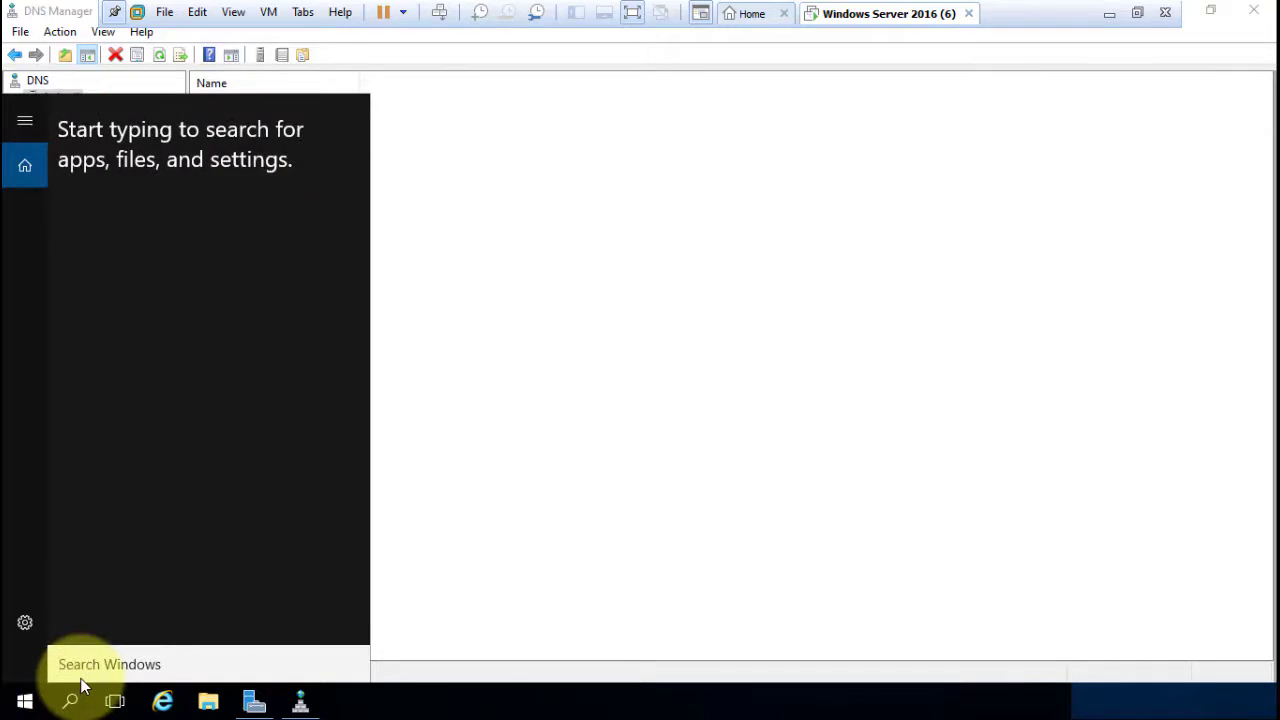
{"action": "type", "text": "cmd"}
{"action": "key", "text": "Return"}
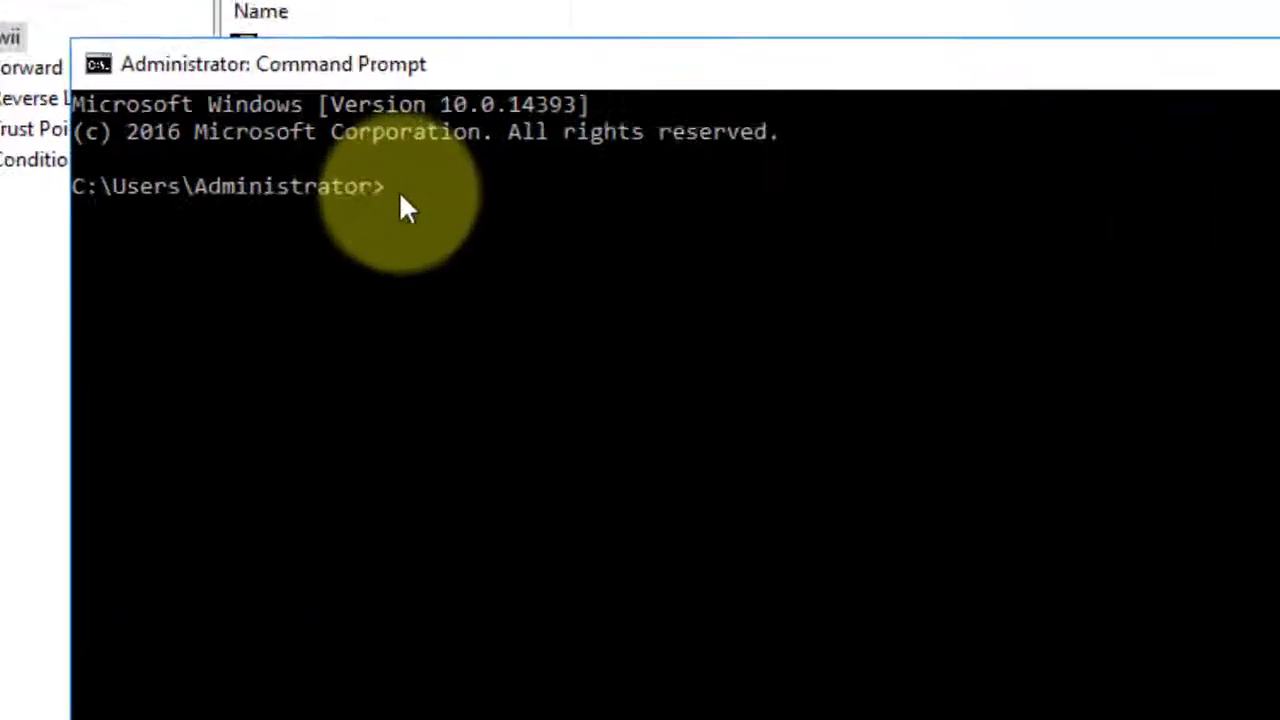
{"action": "type", "text": "nslookup"}
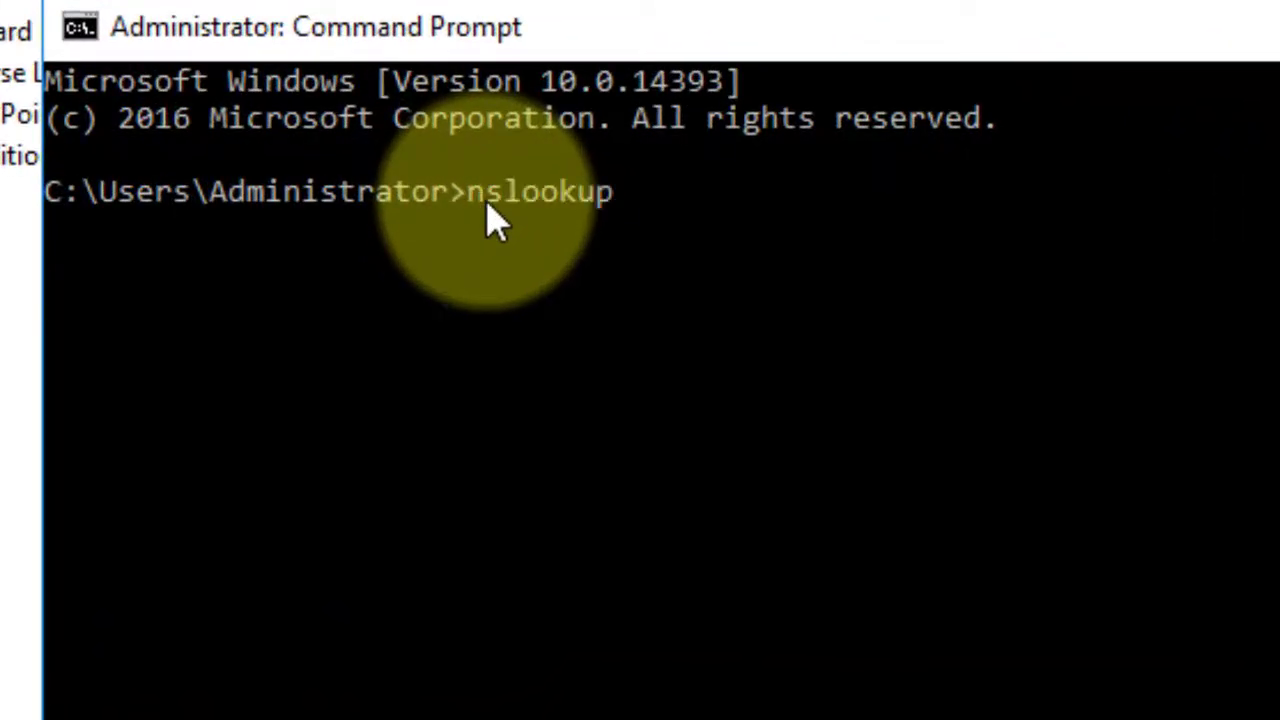
{"action": "key", "text": "Return"}
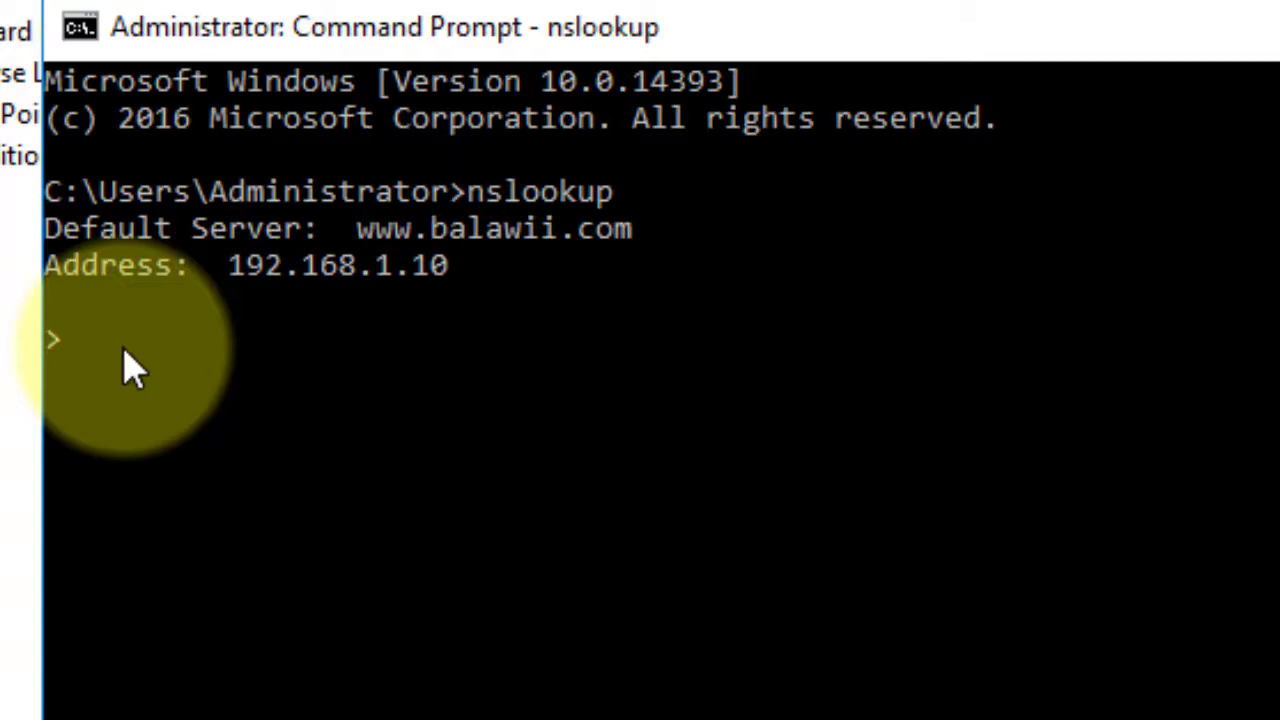
{"action": "type", "text": "balawii"}
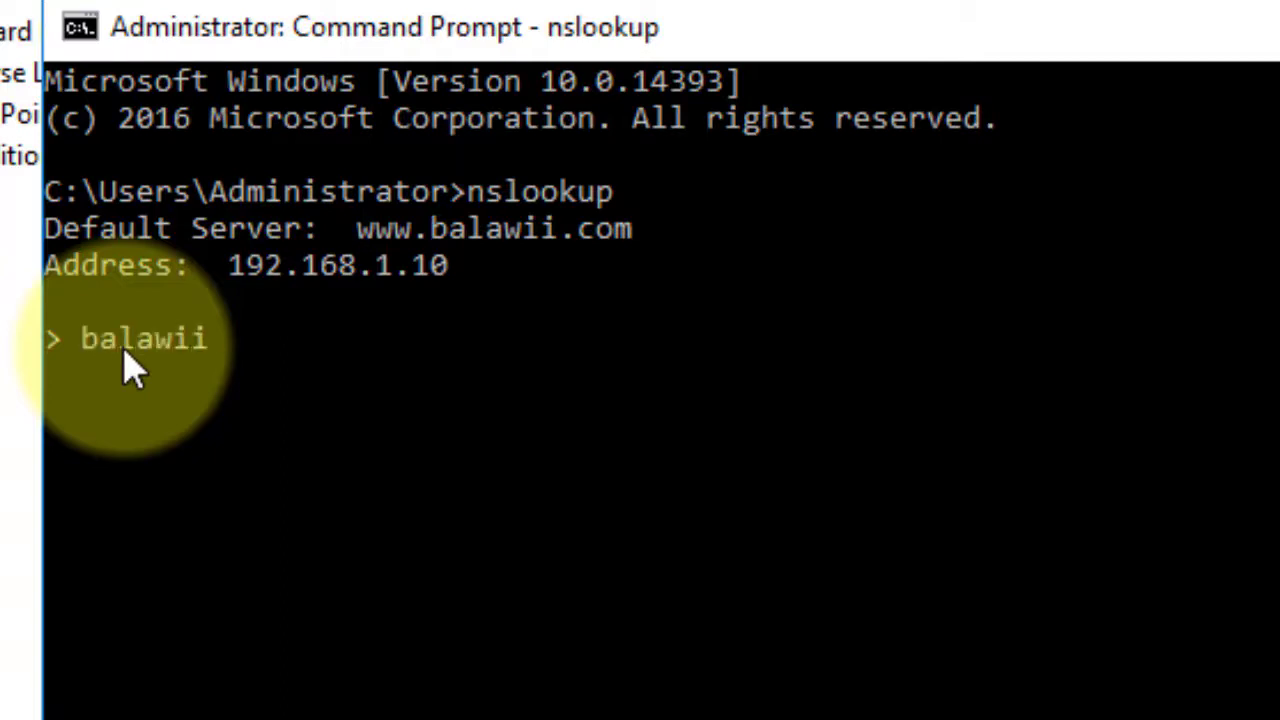
{"action": "type", "text": ".com"}
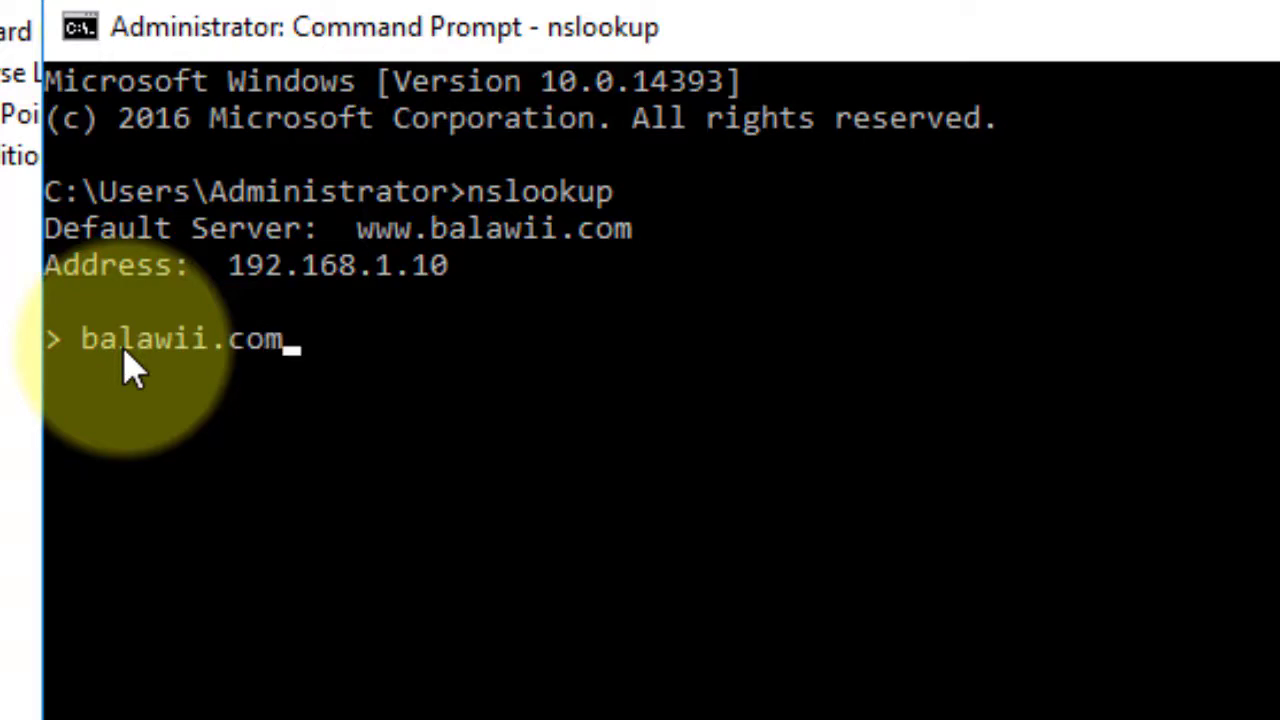
{"action": "key", "text": "Return"}
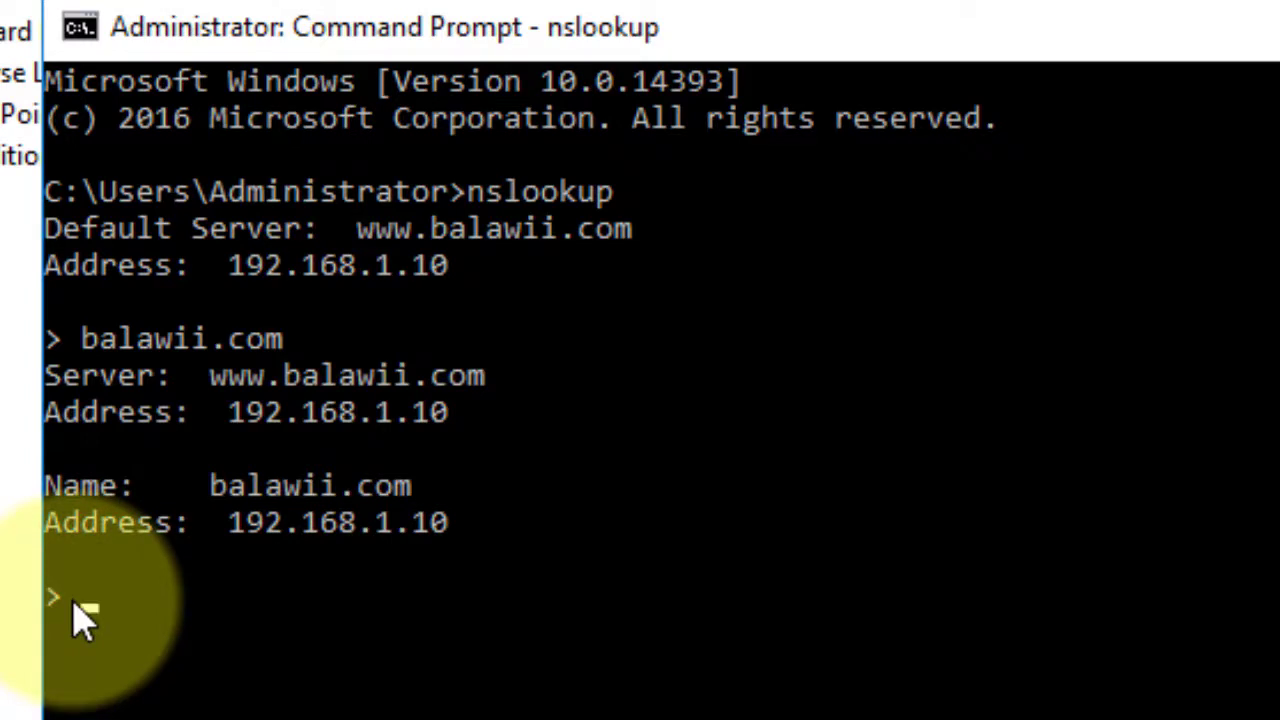
{"action": "type", "text": "192.16"}
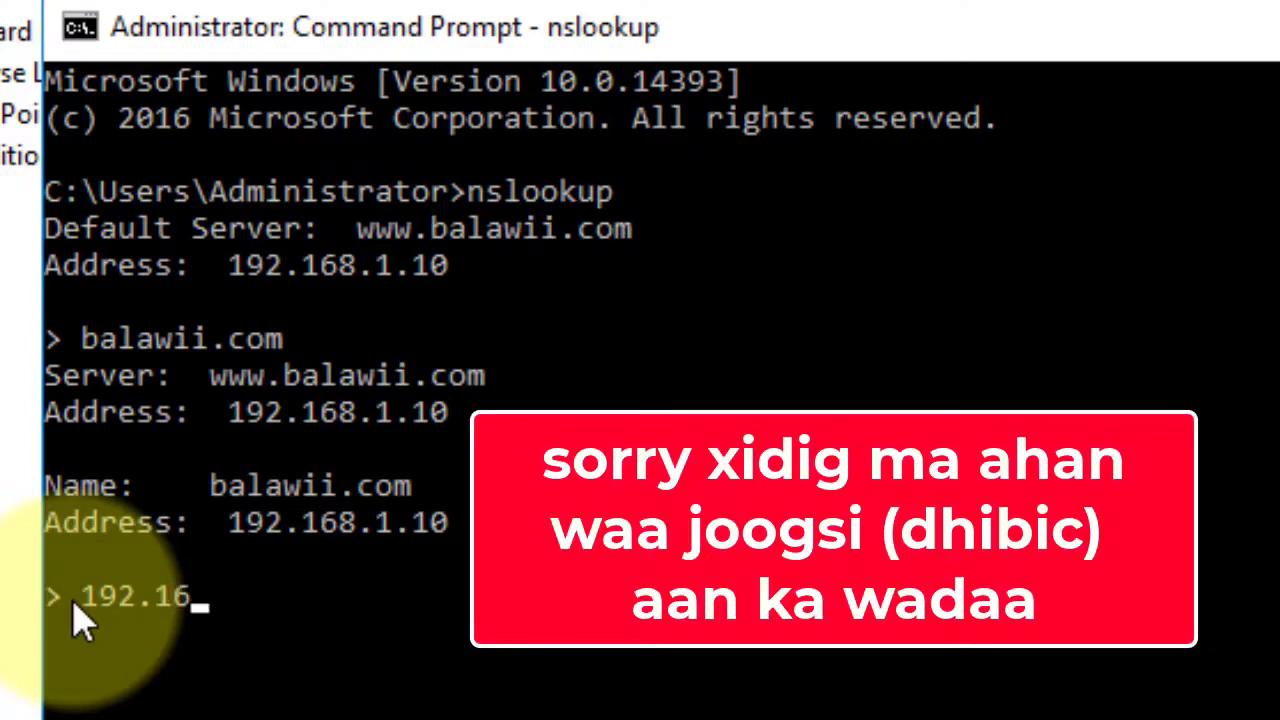
{"action": "type", "text": "8.1.1"}
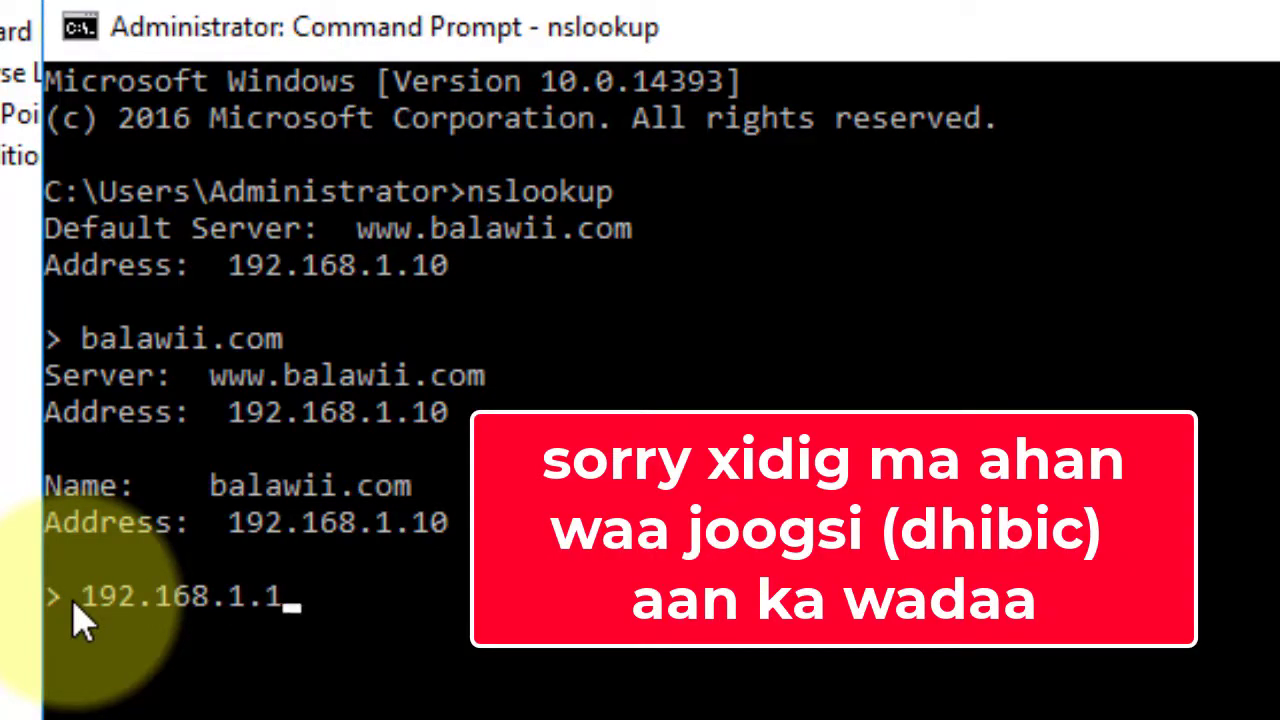
{"action": "type", "text": "0"}
{"action": "key", "text": "Return"}
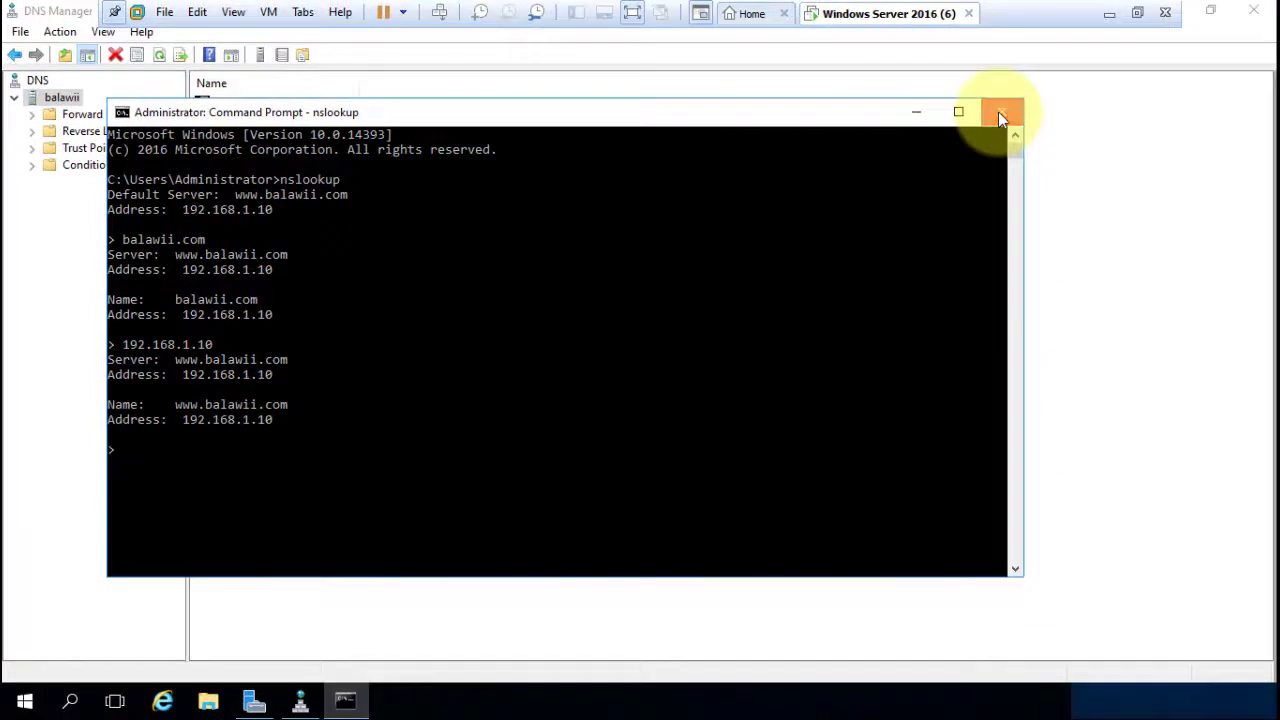
Close Command Prompt and DNS Manager, then view Server Manager's DHCP page and its pending notifications.
{"action": "left_click", "coordinate": [1000, 116]}
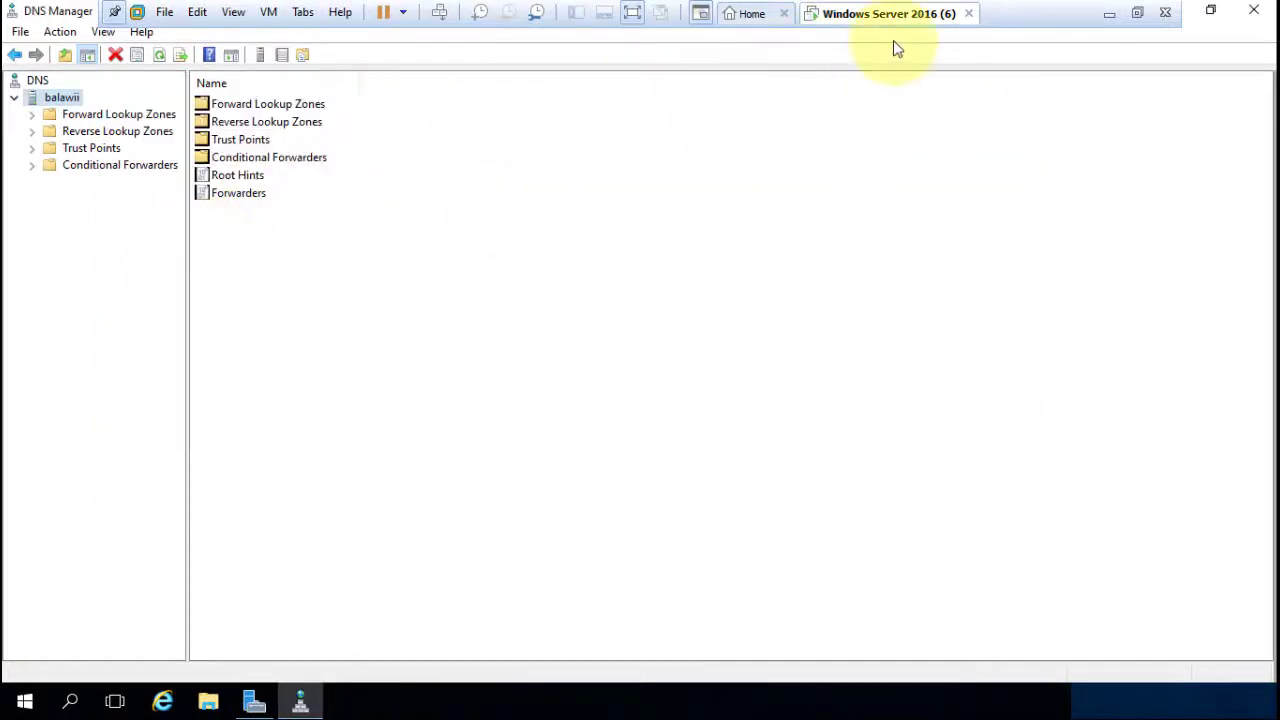
{"action": "left_click", "coordinate": [1254, 10]}
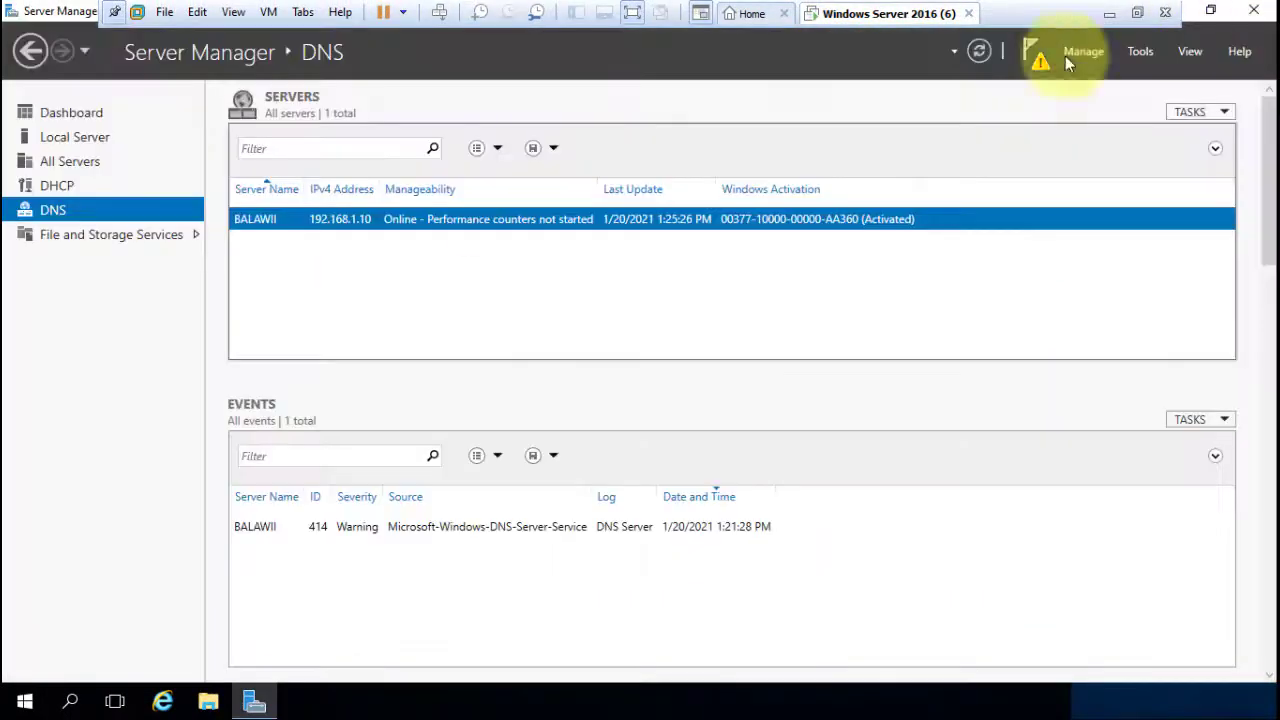
{"action": "left_click", "coordinate": [80, 188]}
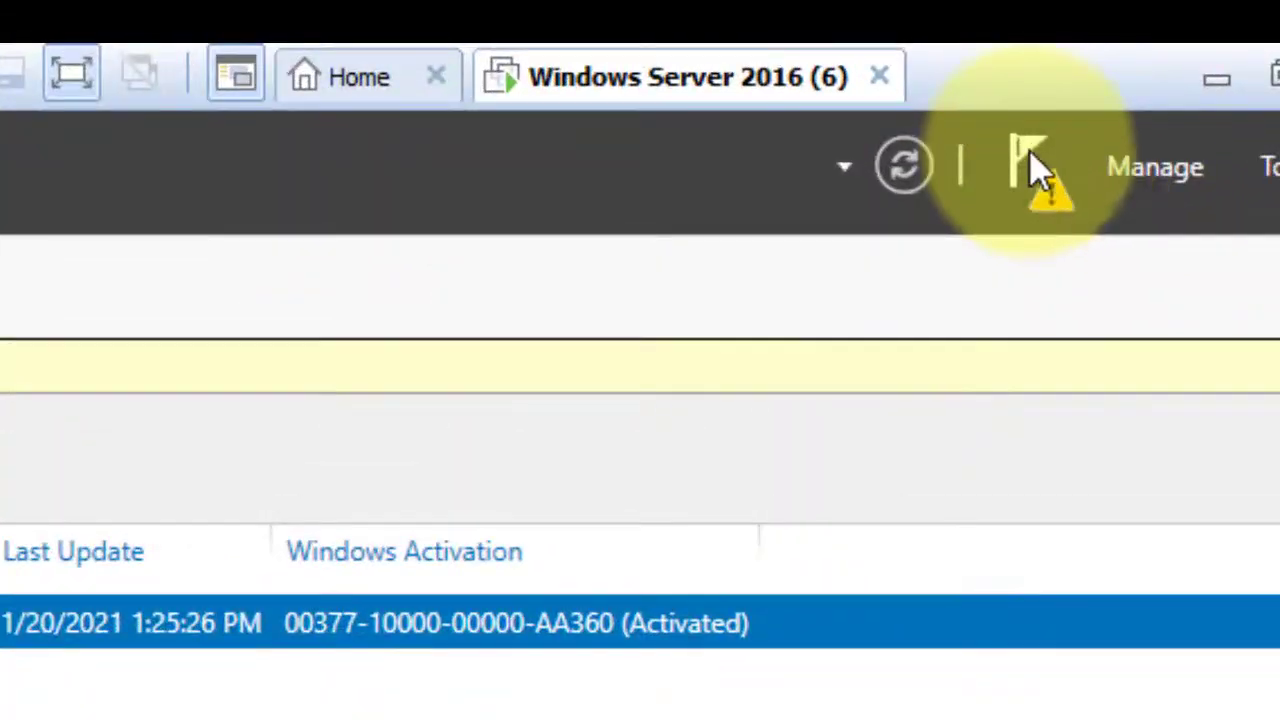
{"action": "left_click", "coordinate": [1033, 168]}
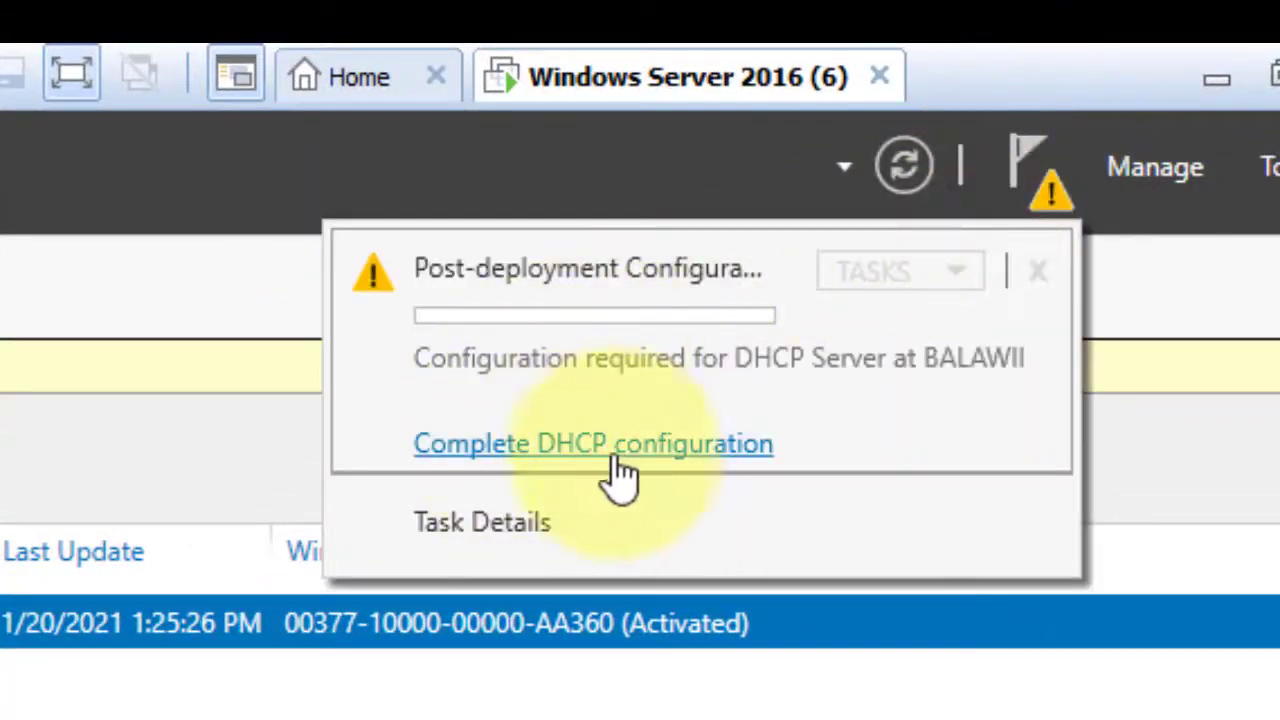
Commit the DHCP post-install configuration, creating the DHCP Administrators and DHCP Users security groups.
{"action": "left_click", "coordinate": [556, 447]}
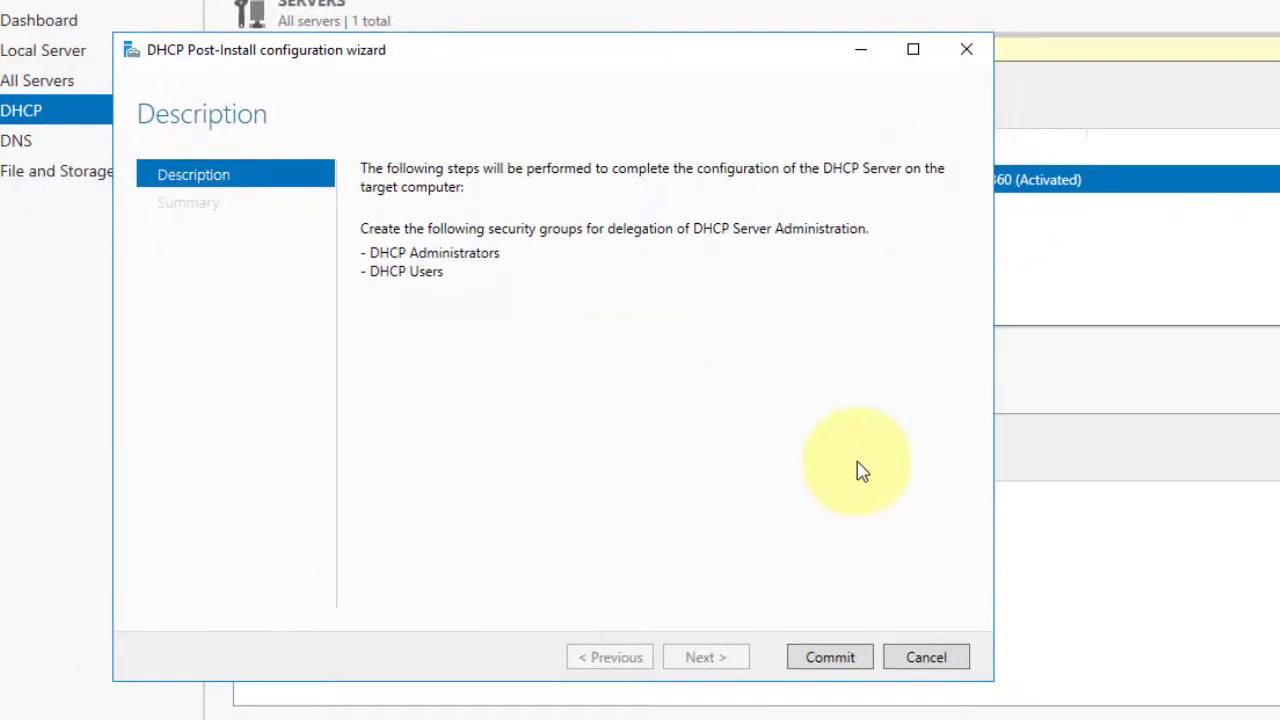
{"action": "left_click", "coordinate": [828, 659]}
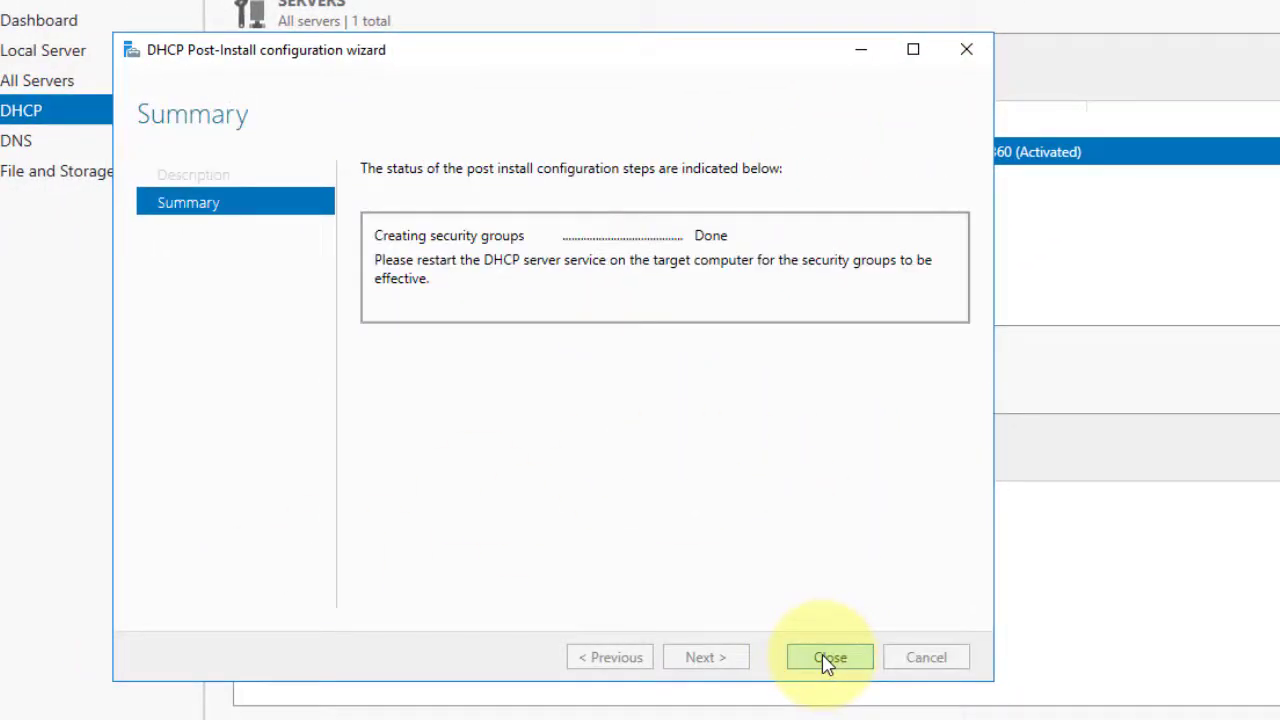
{"action": "left_click", "coordinate": [829, 660]}
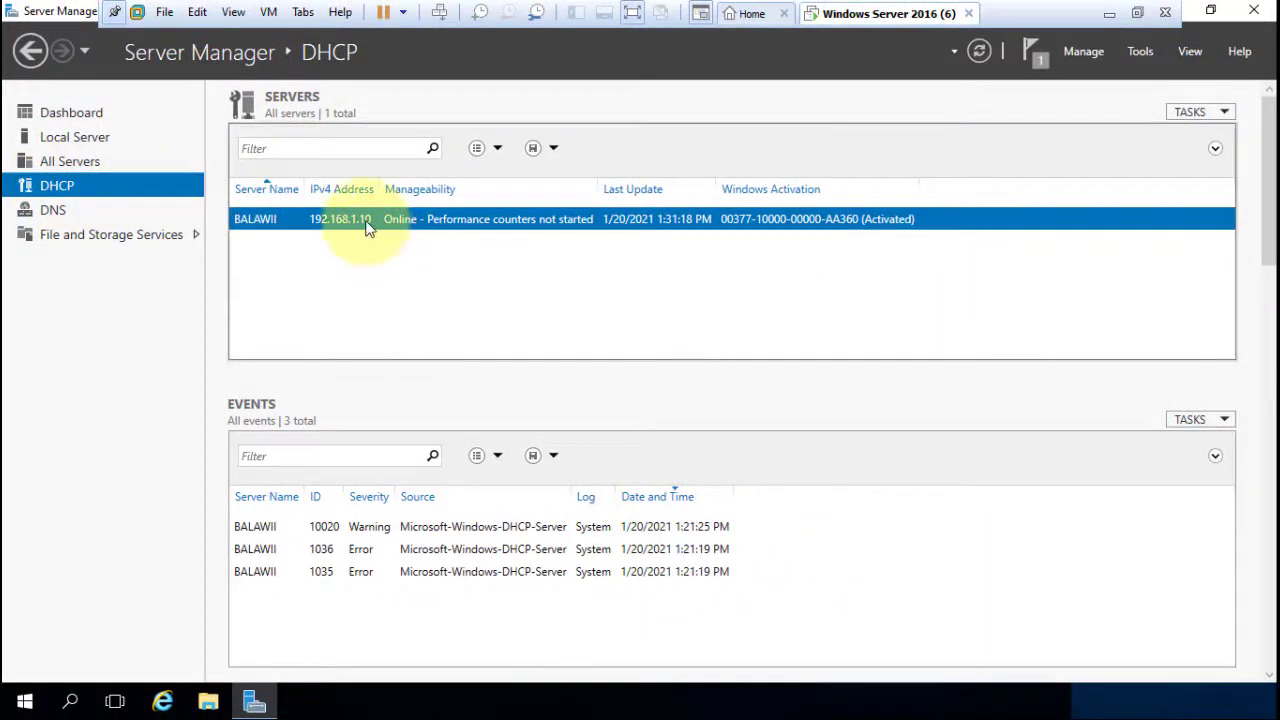
Launch DHCP Manager for the BALAWII server, maximize it, and open balawii's IPv4 node.
{"action": "right_click", "coordinate": [368, 228]}
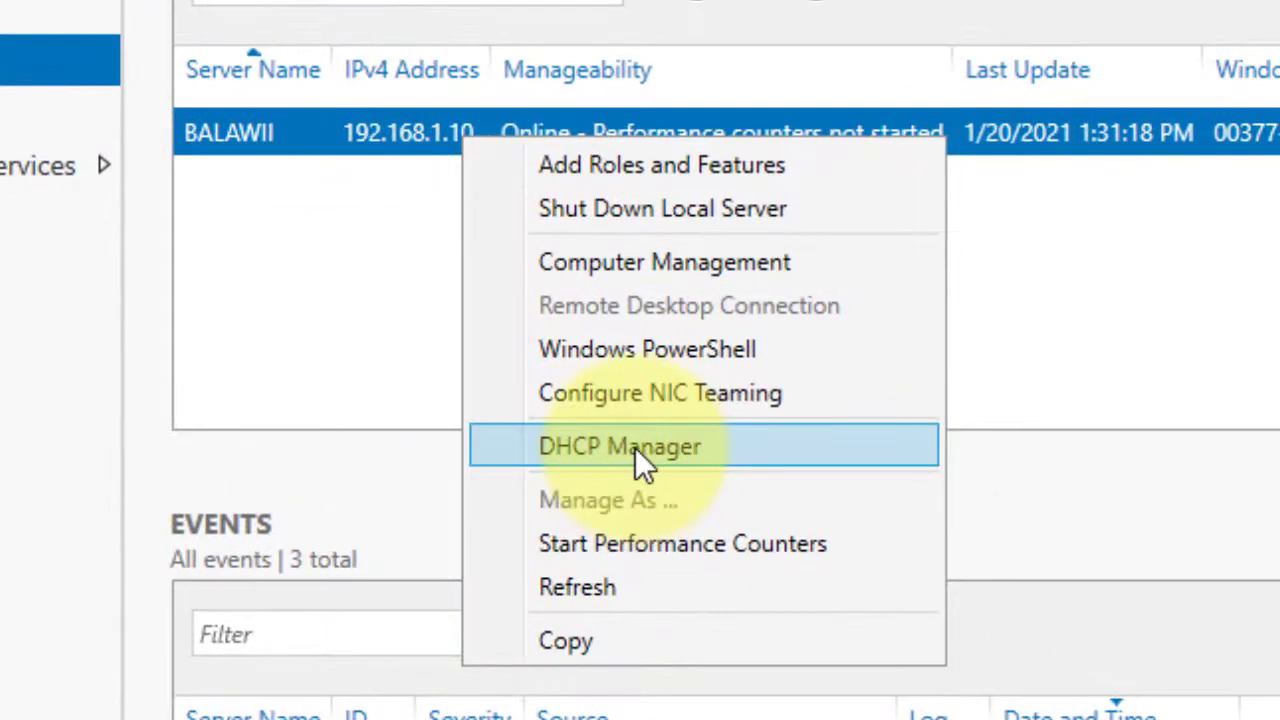
{"action": "left_click", "coordinate": [640, 462]}
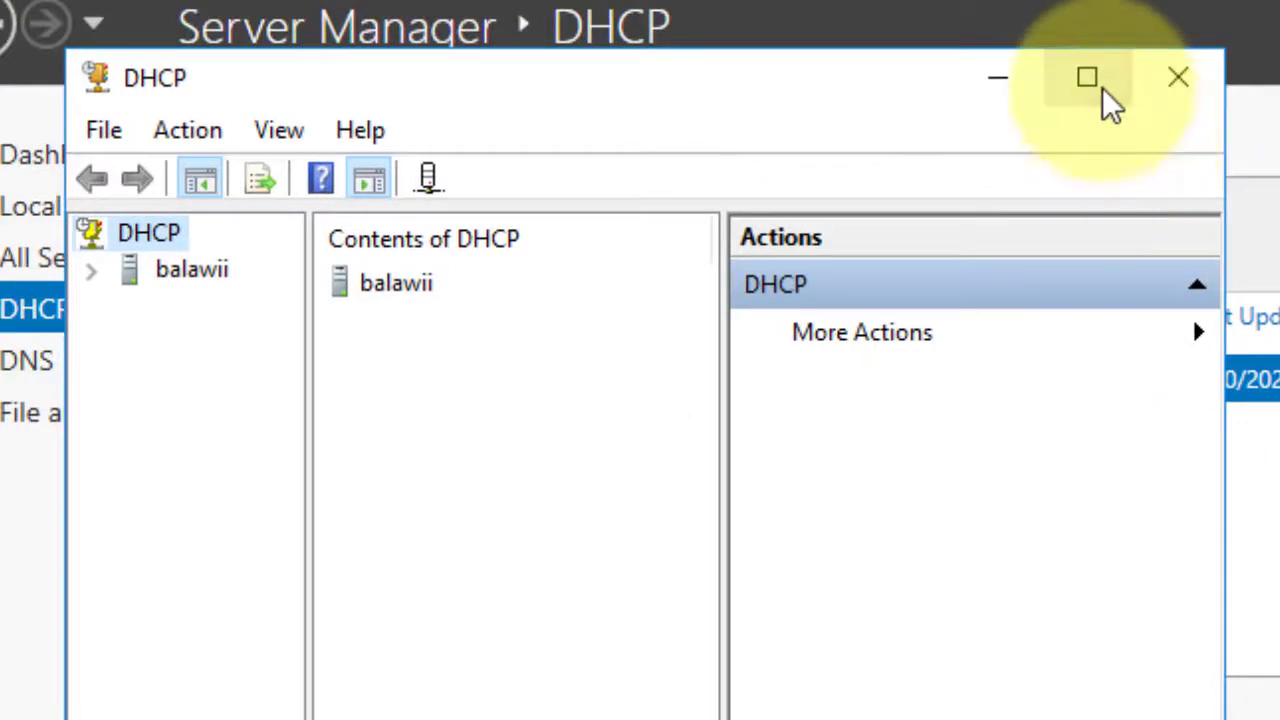
{"action": "left_click", "coordinate": [1088, 78]}
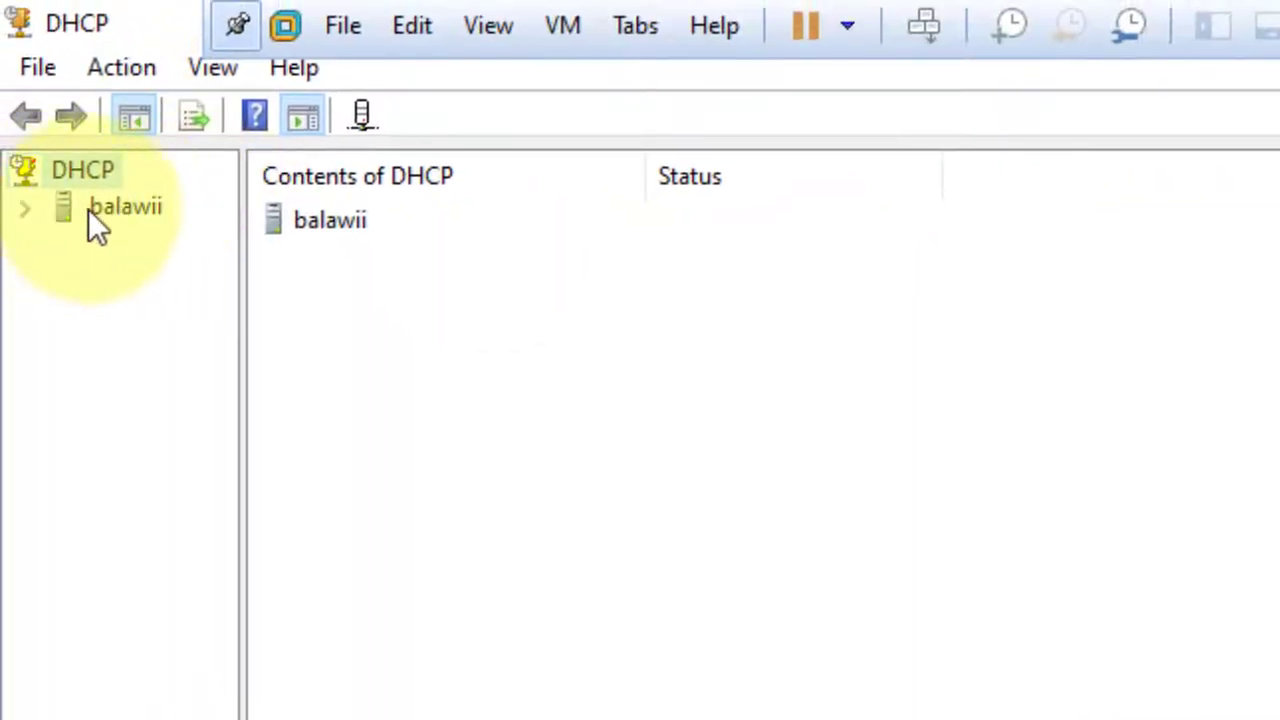
{"action": "left_click", "coordinate": [26, 207]}
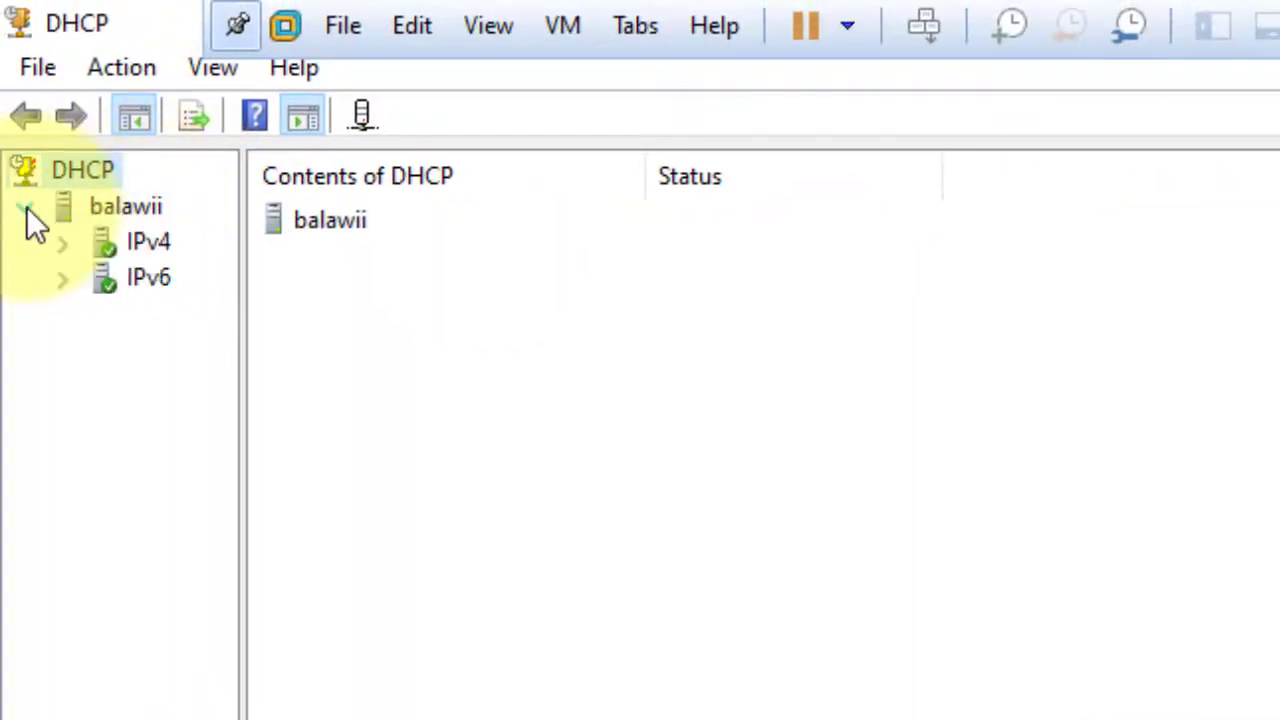
{"action": "double_click", "coordinate": [173, 242]}
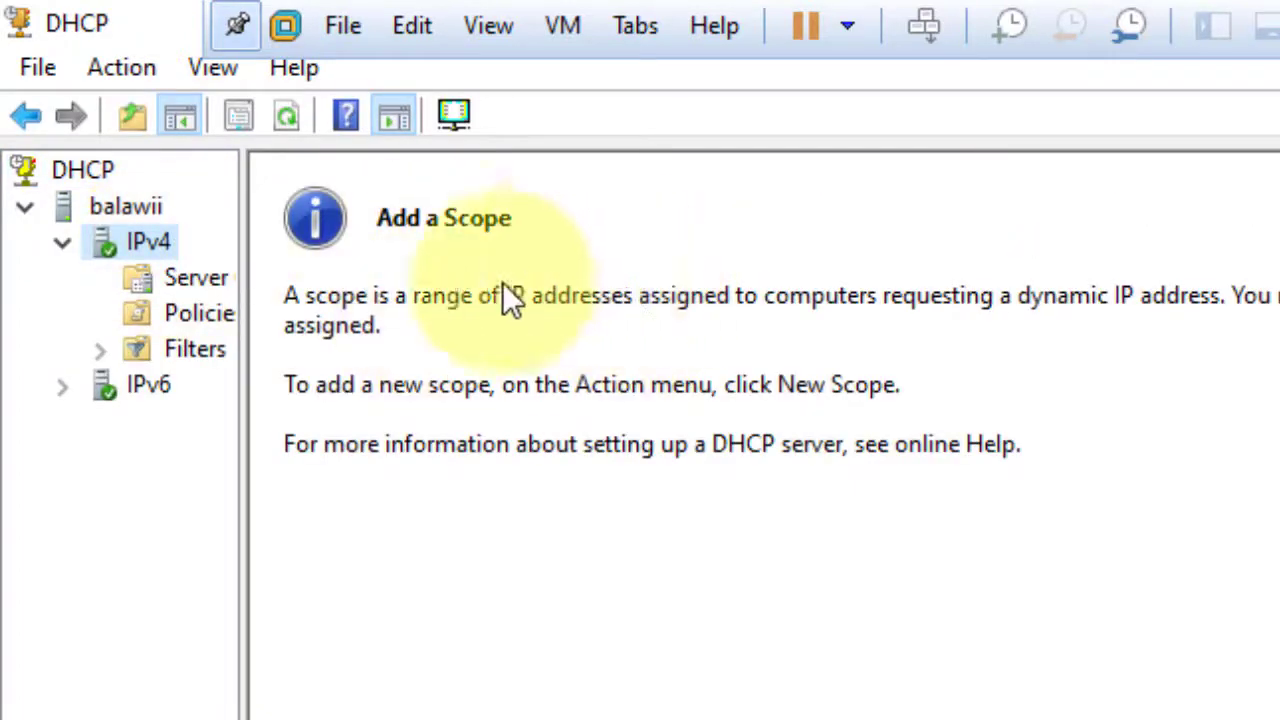
Start a New Scope Wizard under IPv4 and name the scope balawii.com.
{"action": "right_click", "coordinate": [143, 236]}
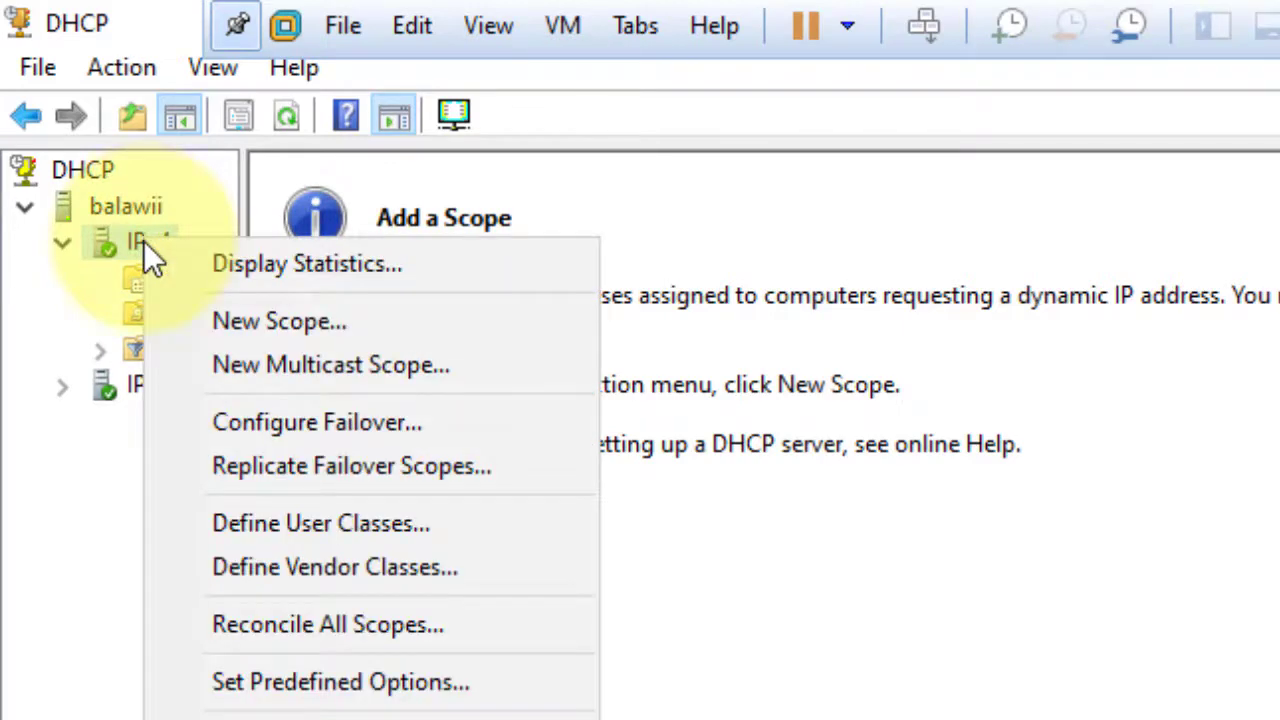
{"action": "left_click", "coordinate": [427, 320]}
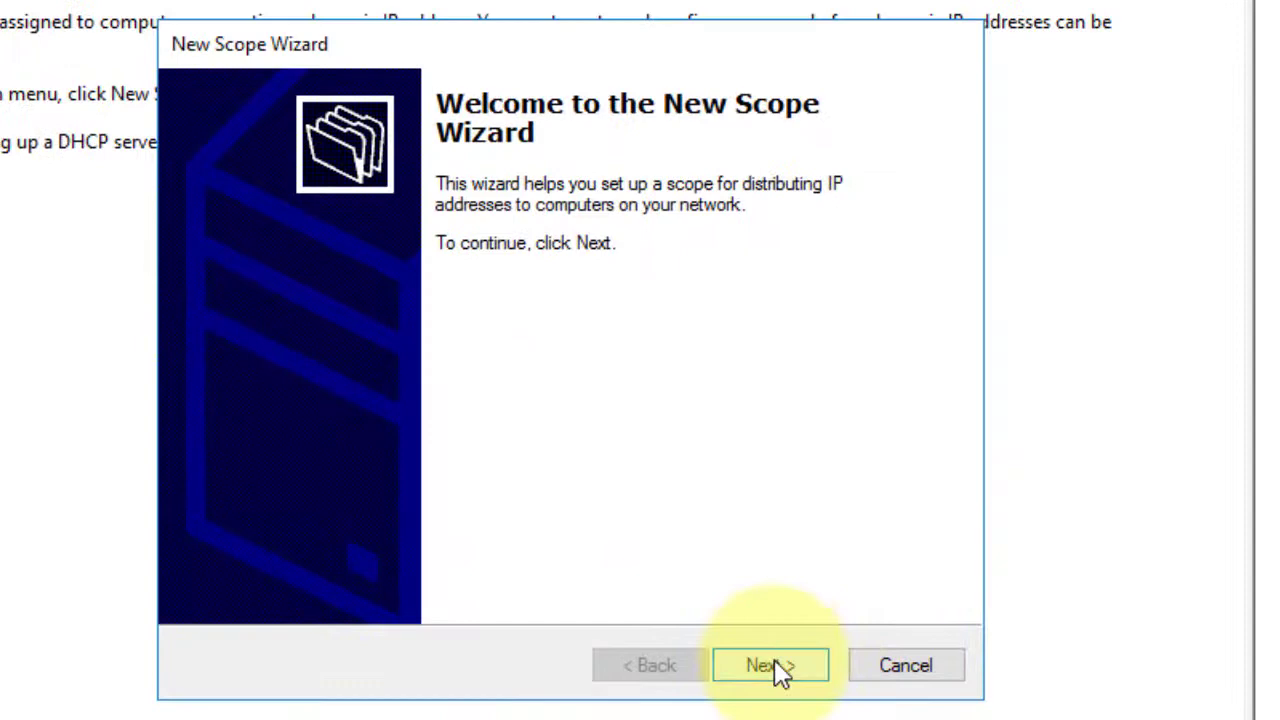
{"action": "left_click", "coordinate": [776, 665]}
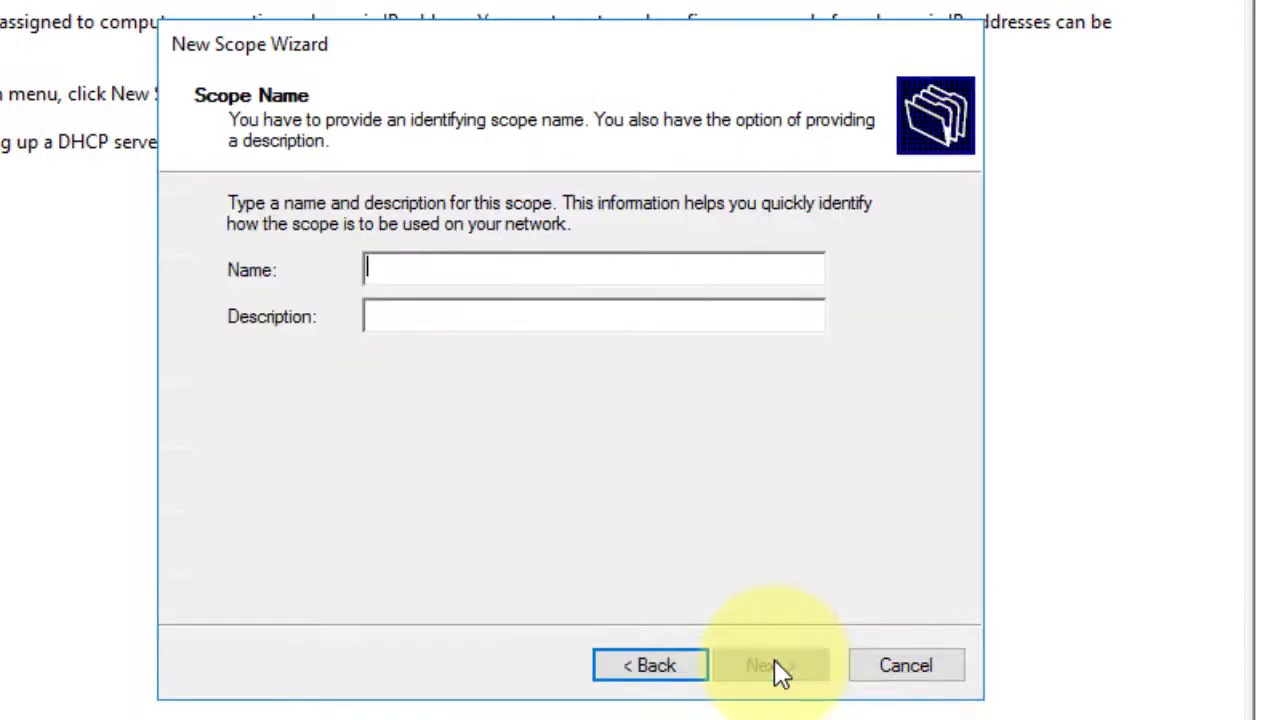
{"action": "left_click", "coordinate": [398, 265]}
{"action": "type", "text": "balawii.com"}
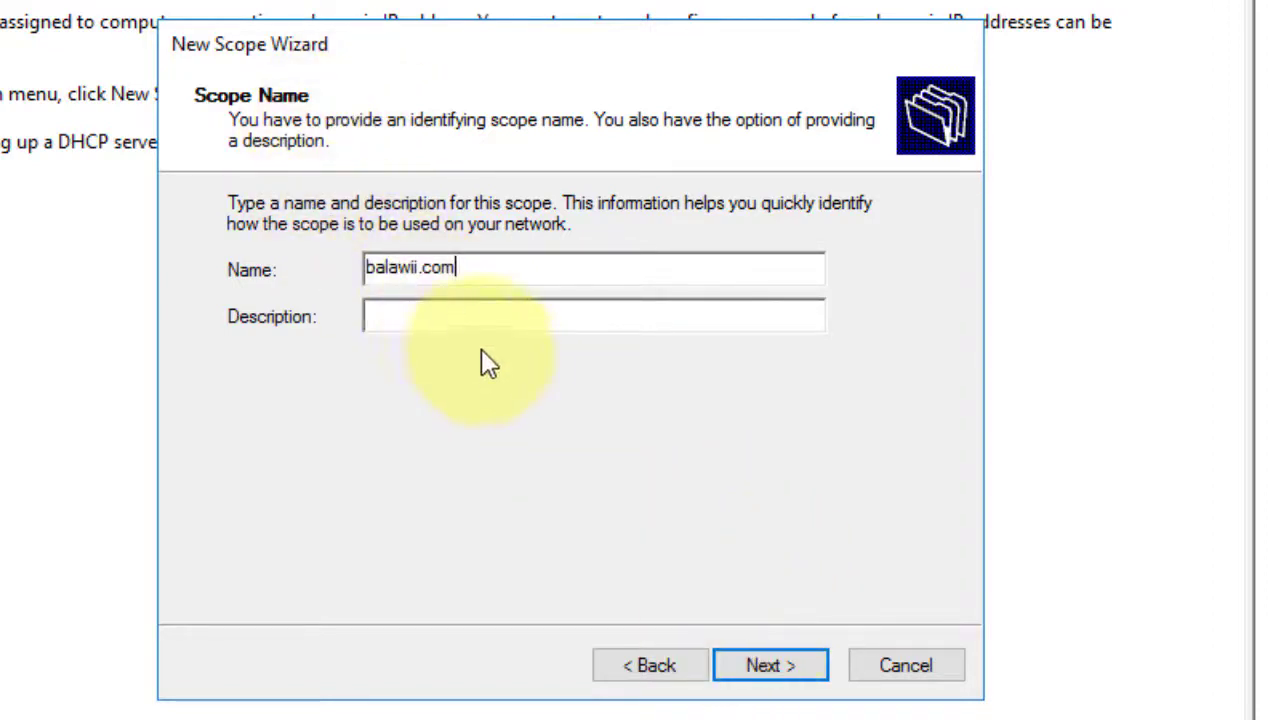
{"action": "left_click", "coordinate": [773, 668]}
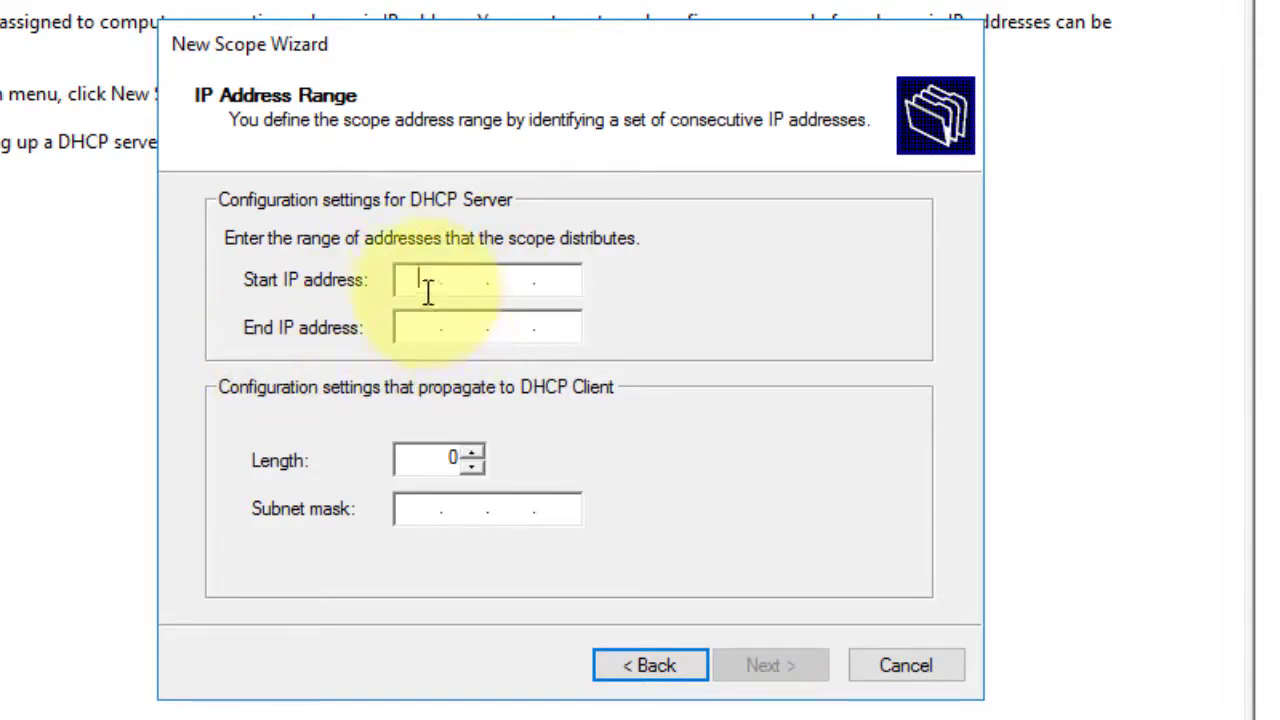
Set the range 192.168.1.15–192.168.1.50 with mask 255.255.255.0, no exclusions, default lease duration.
{"action": "type", "text": "192."}
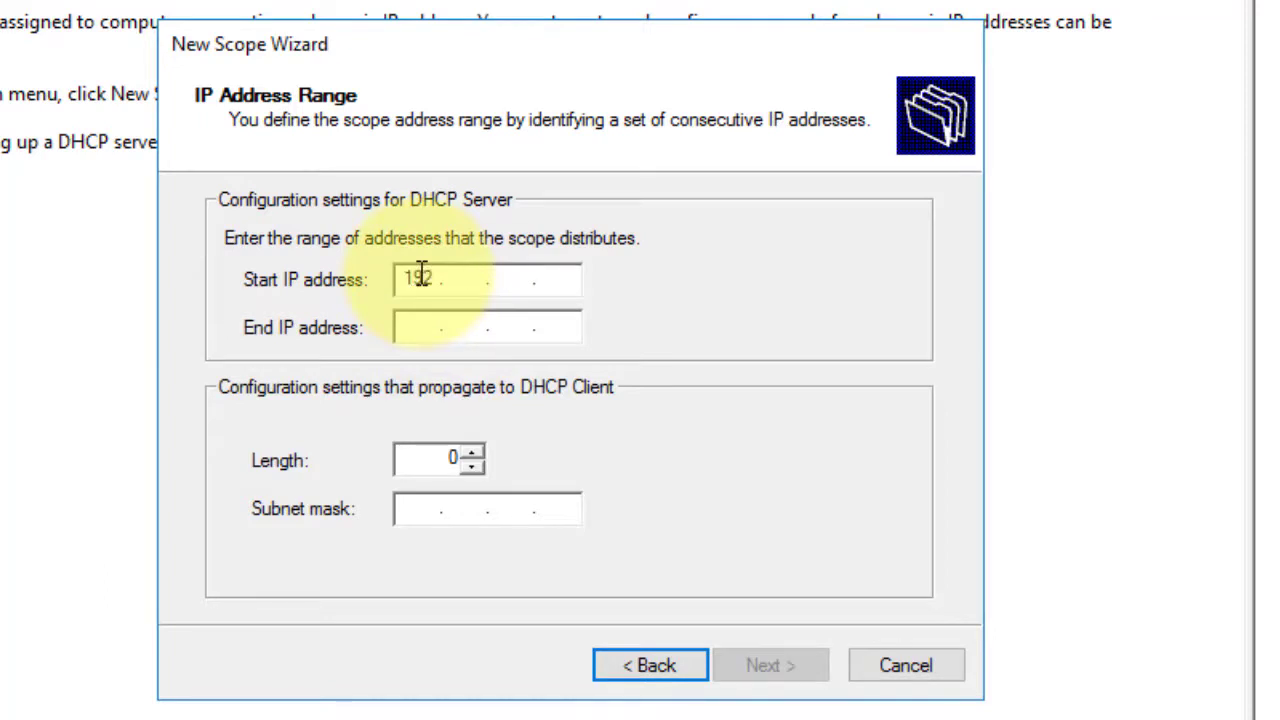
{"action": "type", "text": "168.1.15"}
{"action": "left_click", "coordinate": [419, 327]}
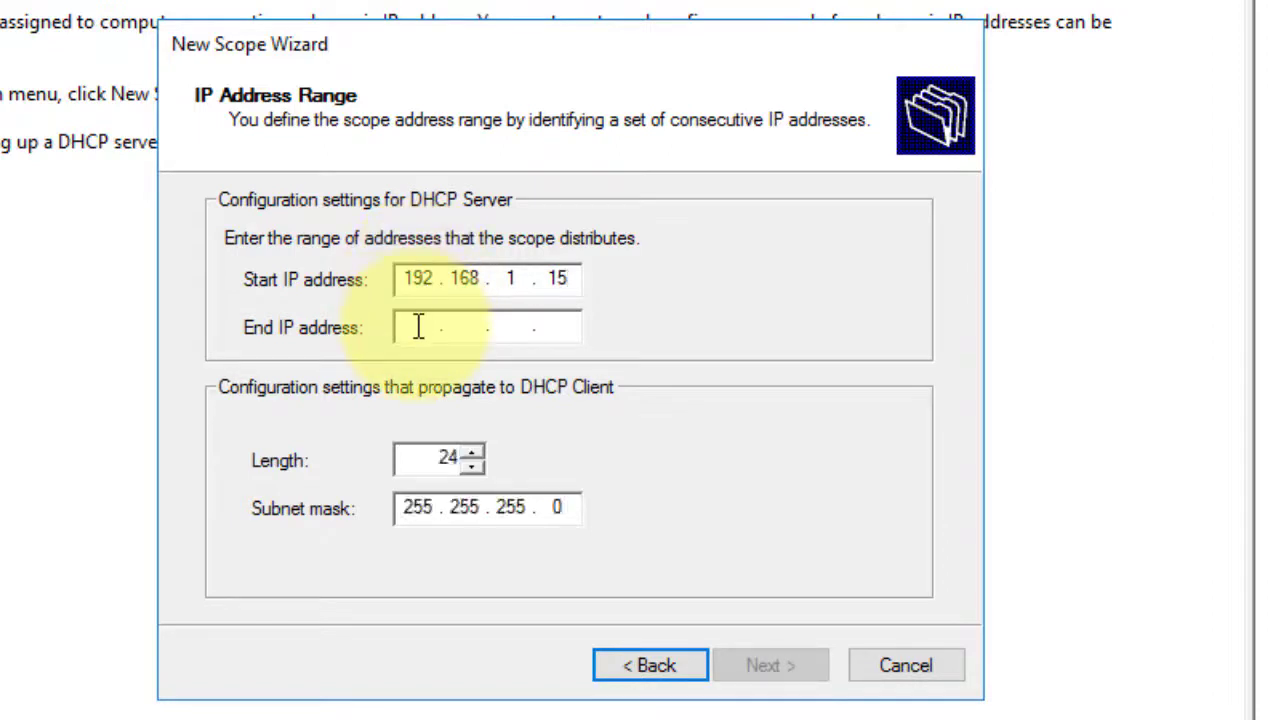
{"action": "type", "text": "19"}
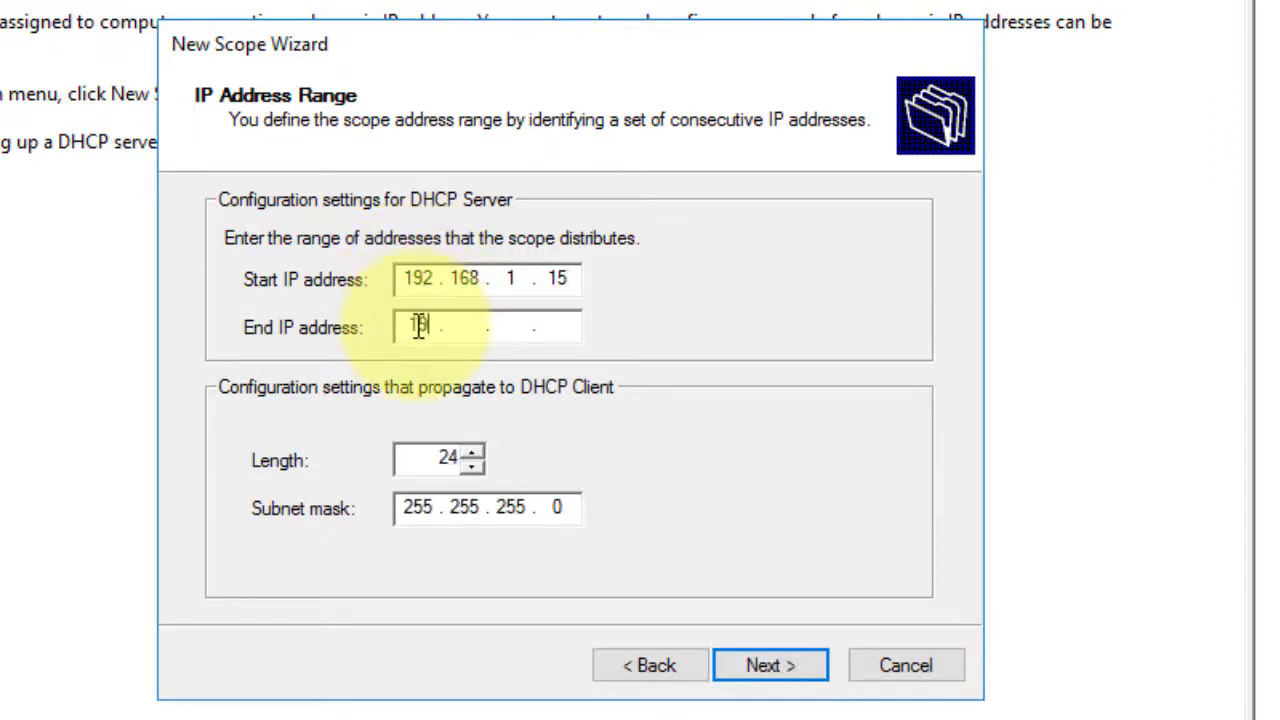
{"action": "type", "text": "2"}
{"action": "type", "text": "168"}
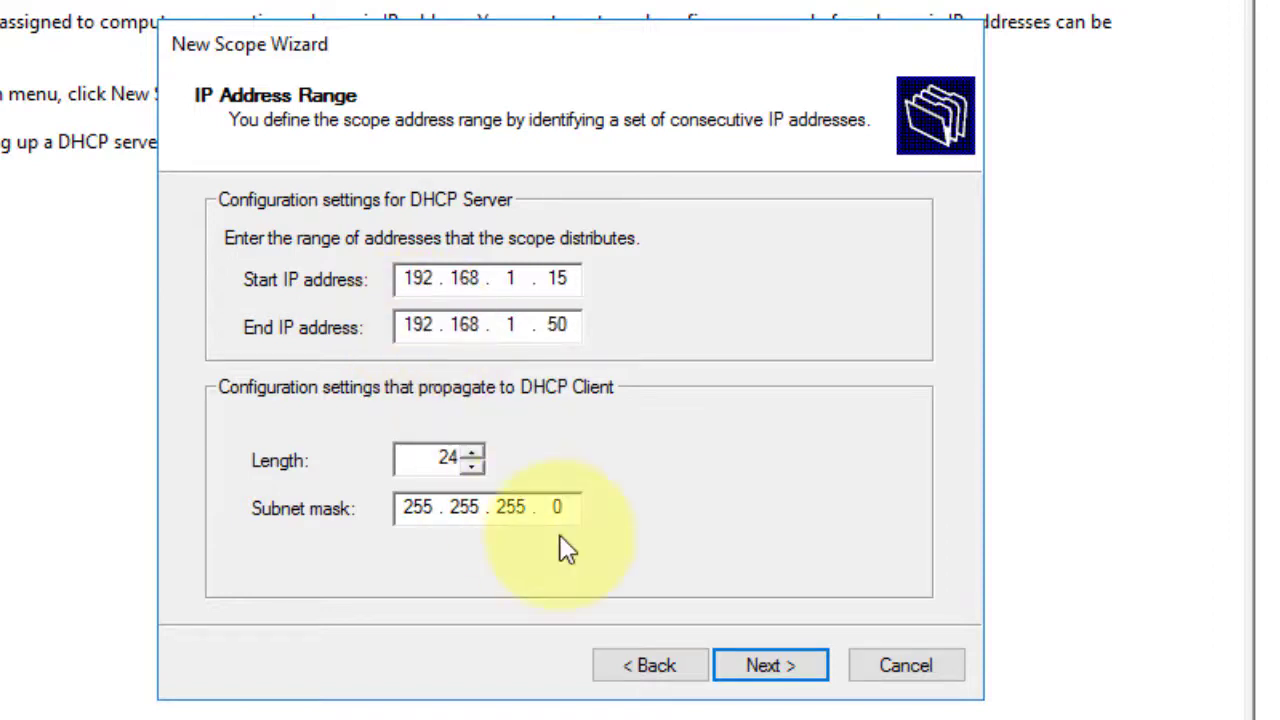
{"action": "left_click", "coordinate": [744, 648]}
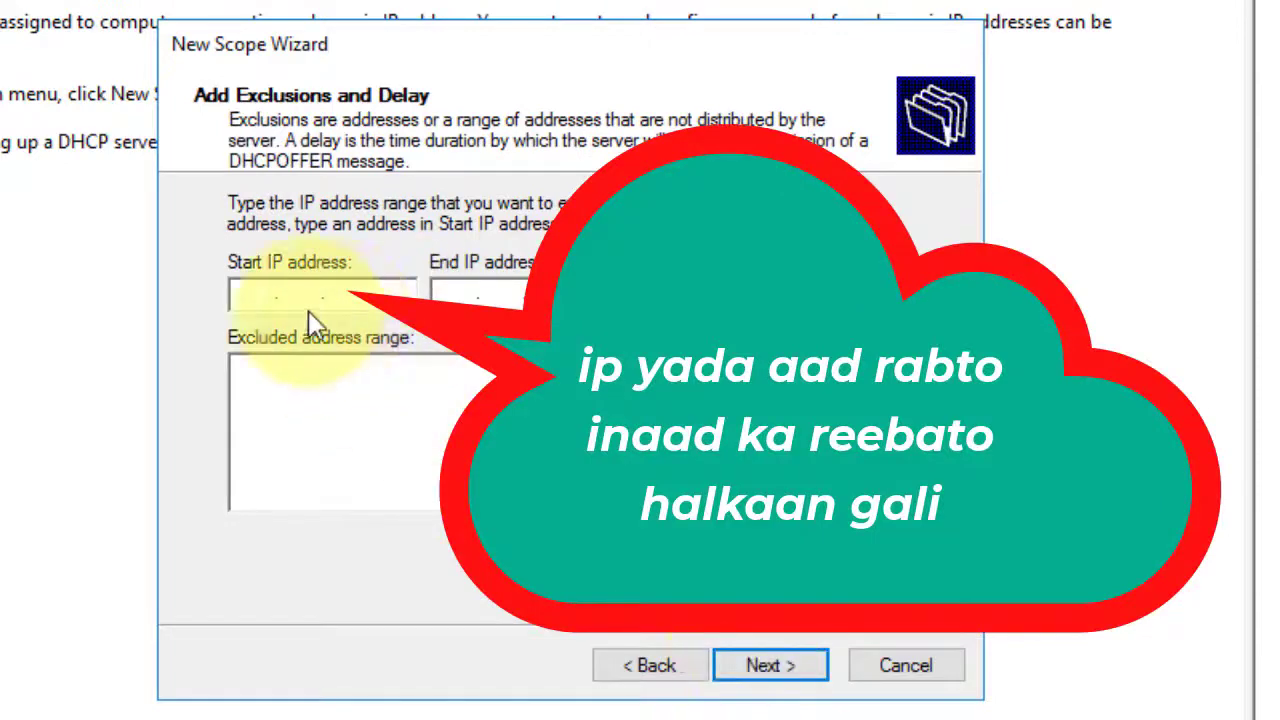
{"action": "left_click", "coordinate": [768, 672]}
{"action": "left_click", "coordinate": [772, 682]}
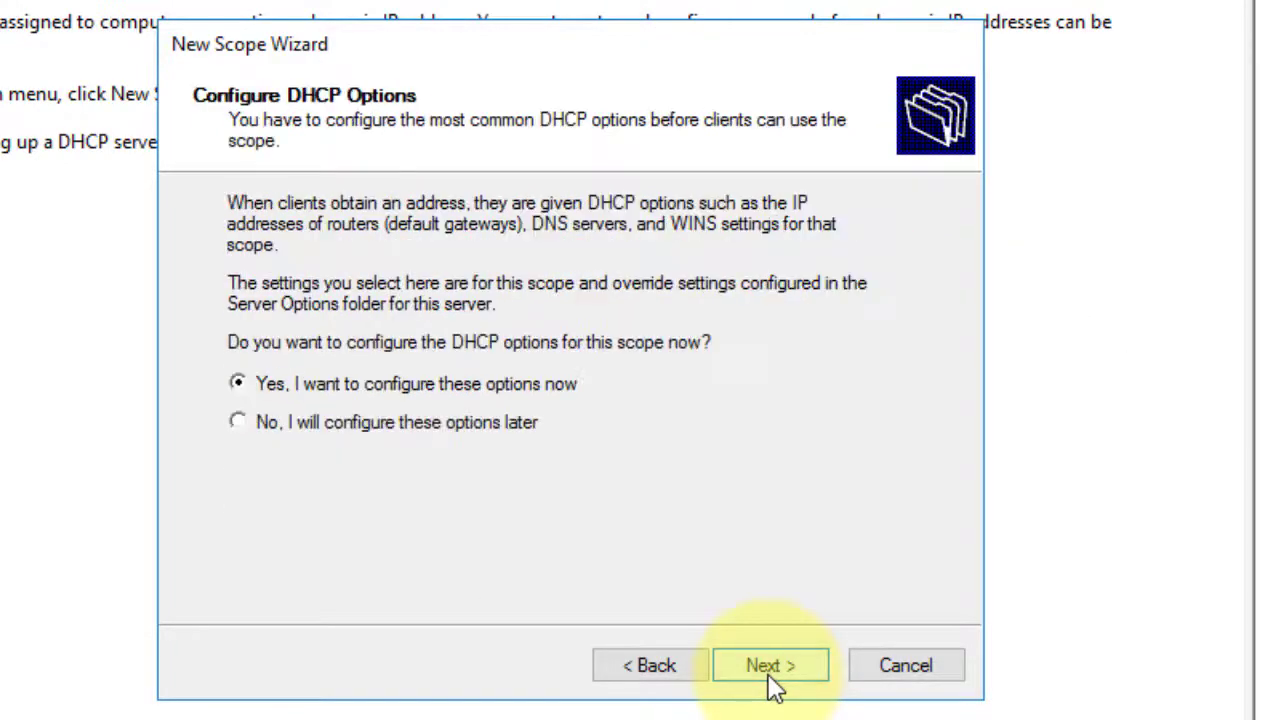
Choose to configure DHCP options now and add 192.168.1.10 as the default gateway.
{"action": "left_click", "coordinate": [772, 680]}
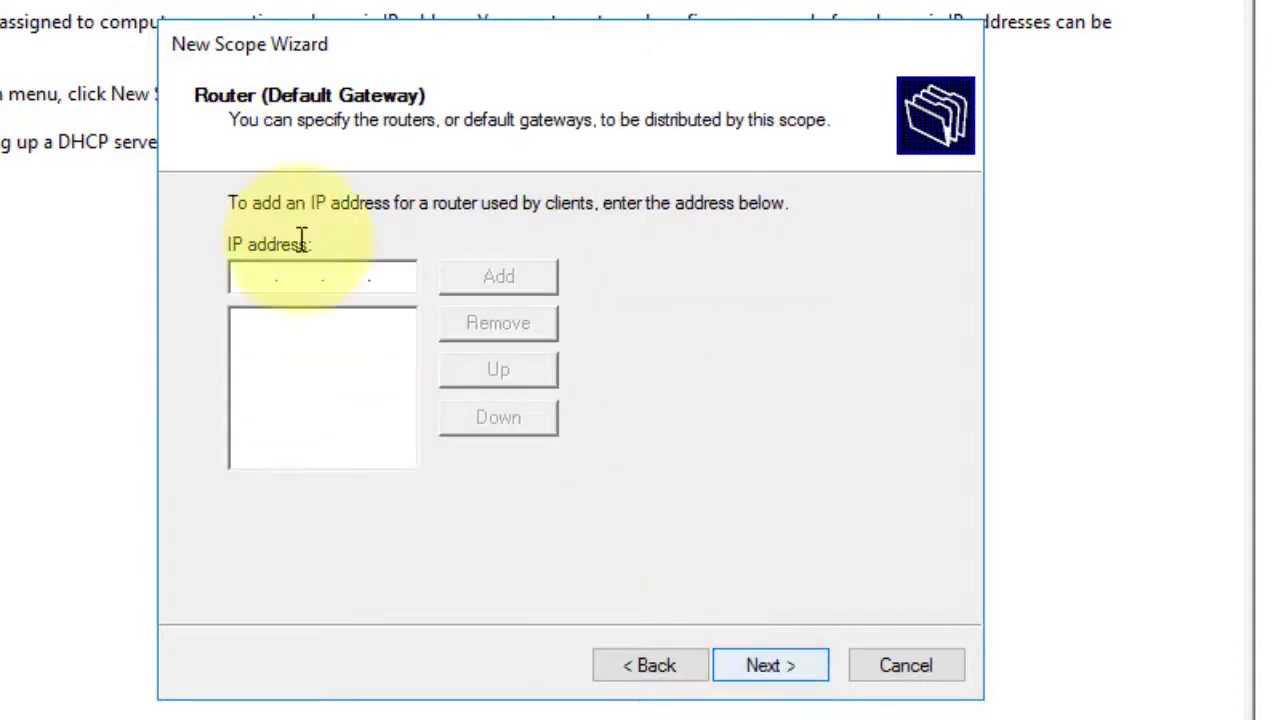
{"action": "type", "text": "1"}
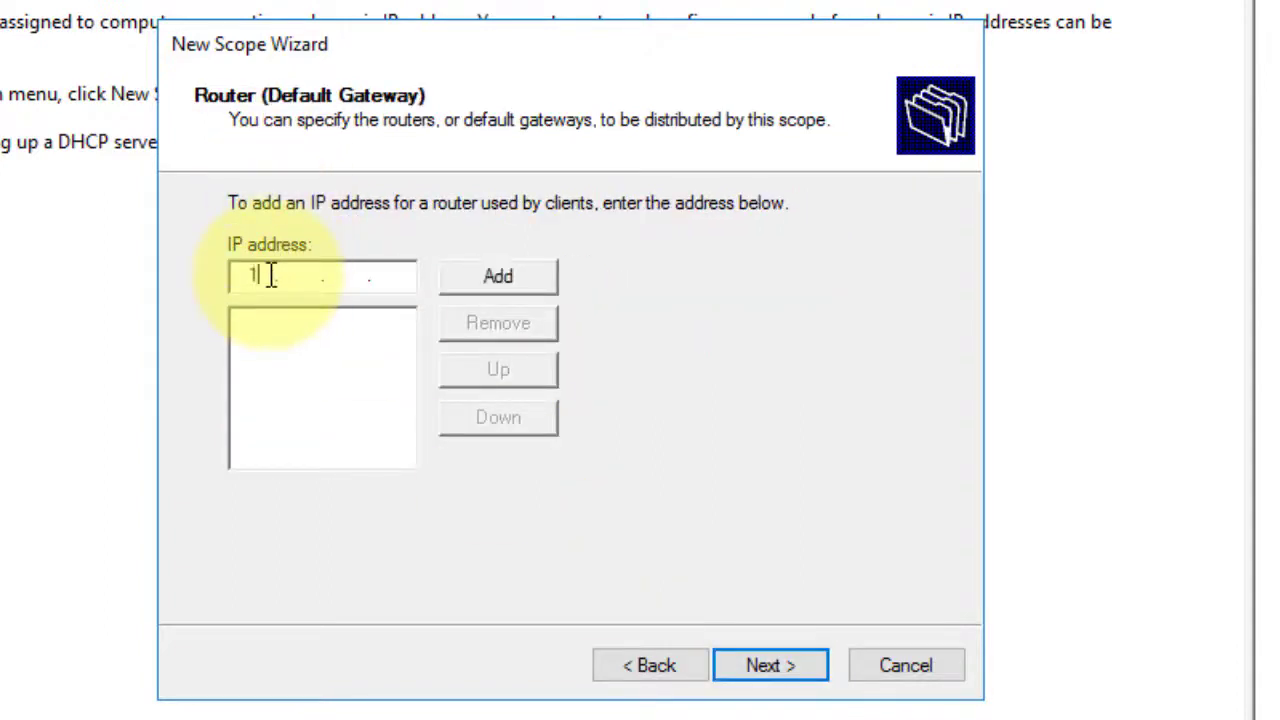
{"action": "type", "text": "92 . 168 ."}
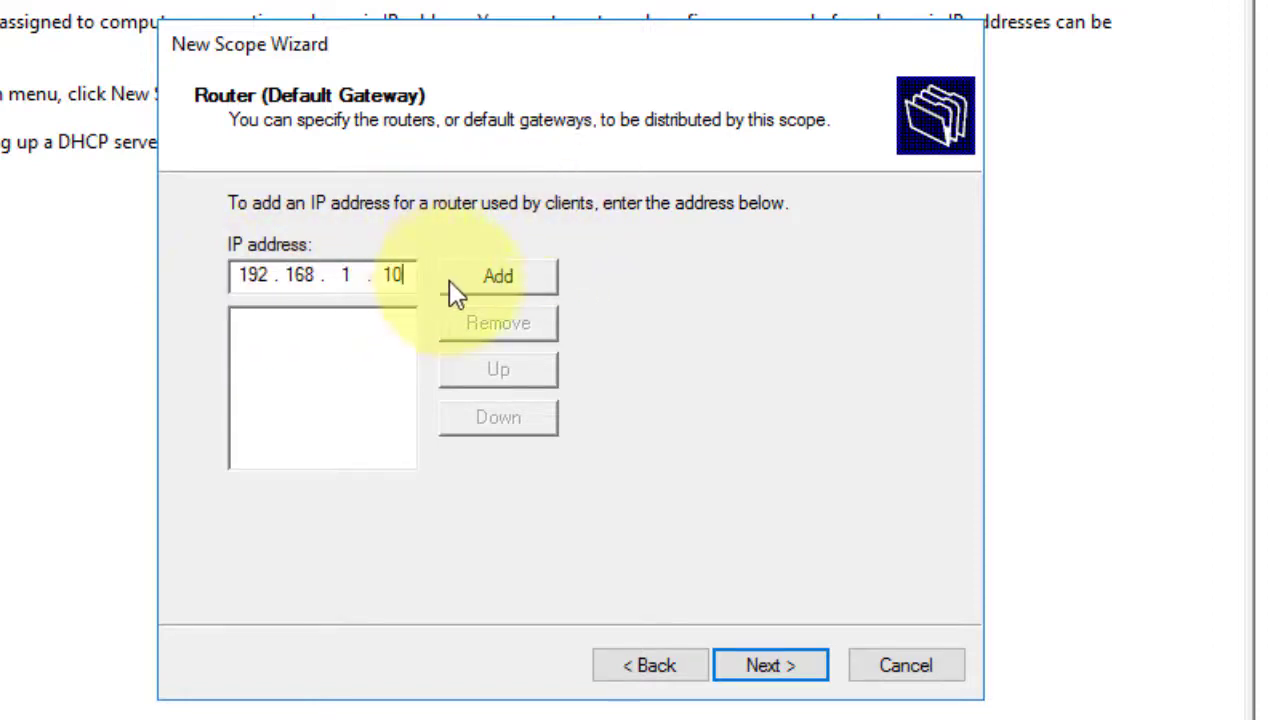
{"action": "left_click", "coordinate": [503, 280]}
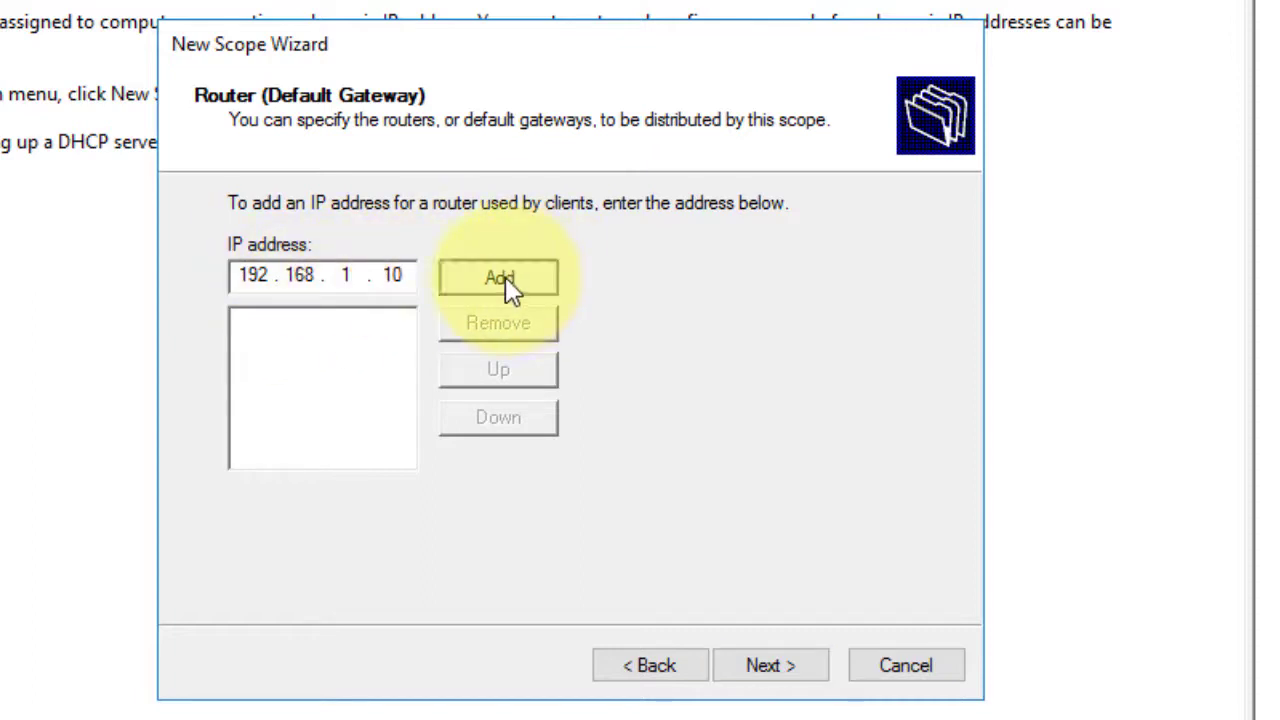
{"action": "left_click", "coordinate": [759, 684]}
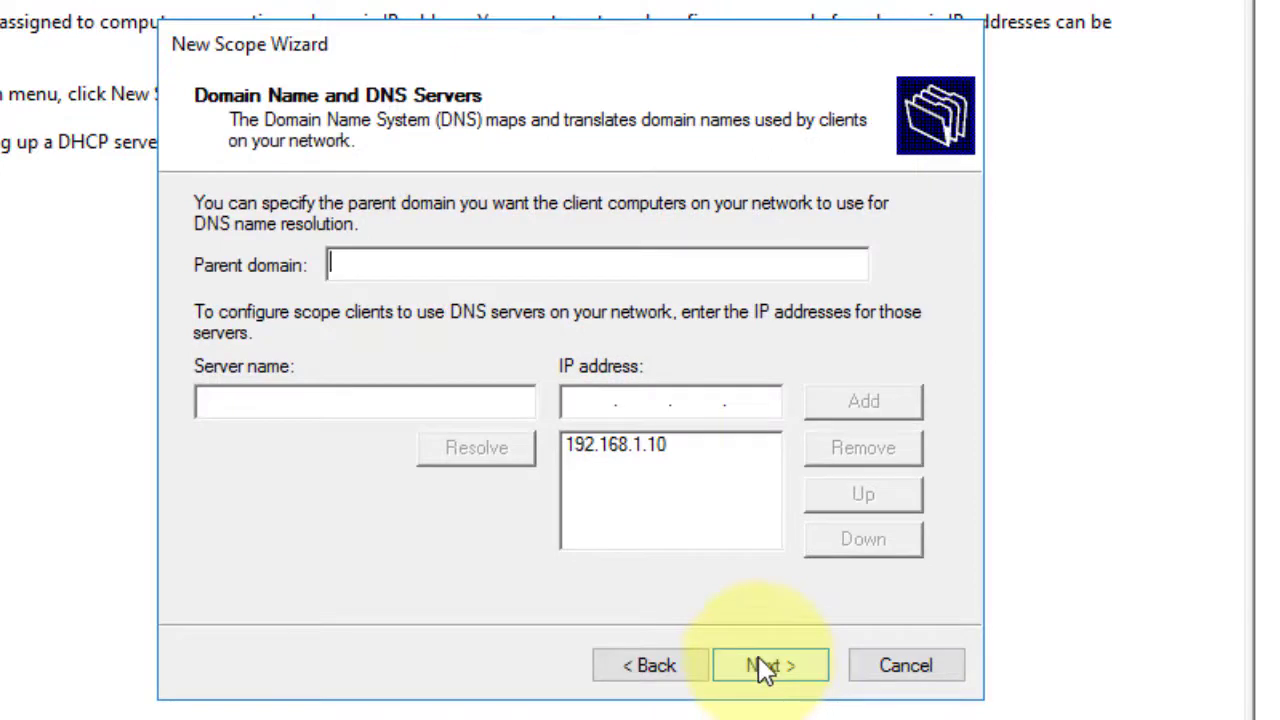
Keep DNS server 192.168.1.10, skip WINS, activate the scope, and finish the wizard.
{"action": "left_click", "coordinate": [652, 447]}
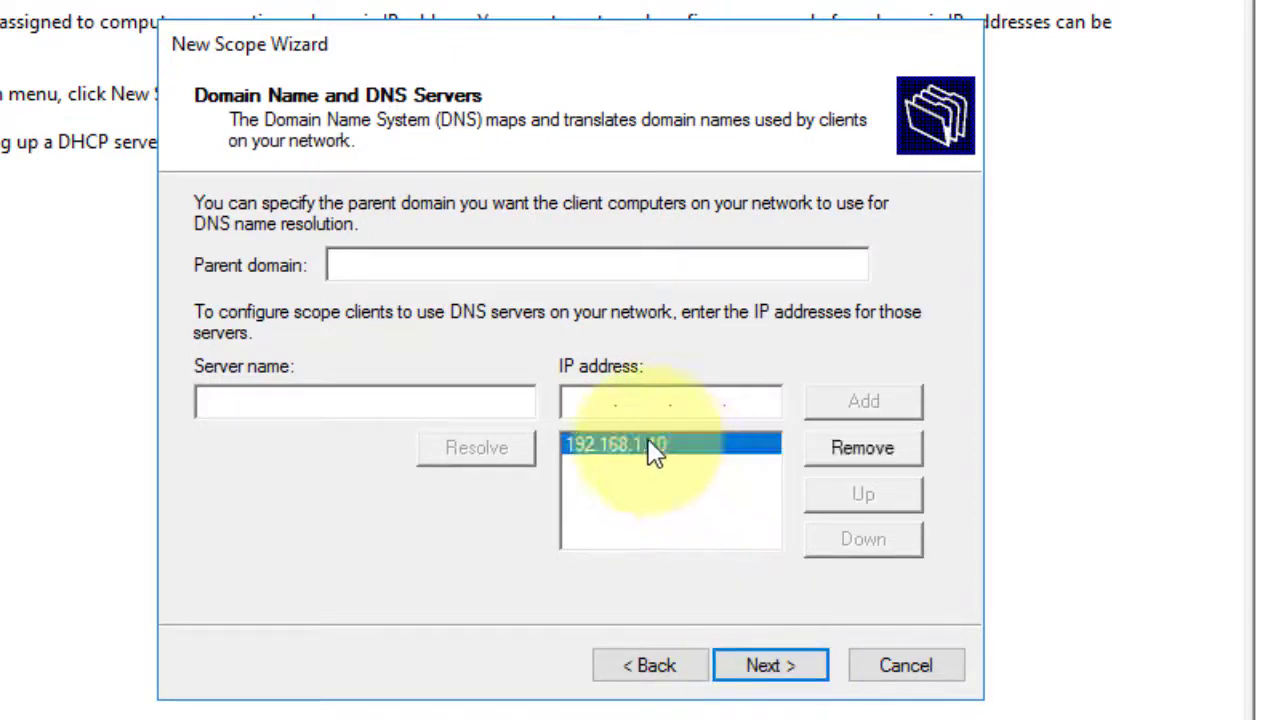
{"action": "left_click", "coordinate": [770, 677]}
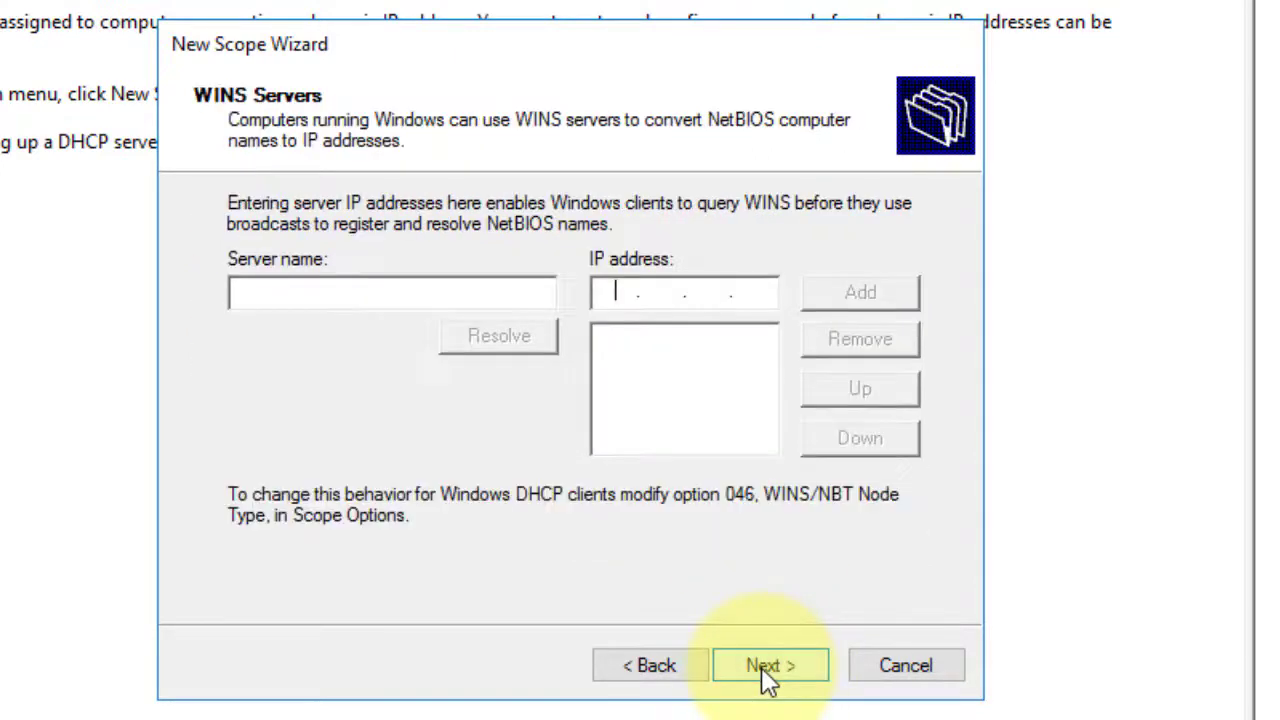
{"action": "left_click", "coordinate": [765, 675]}
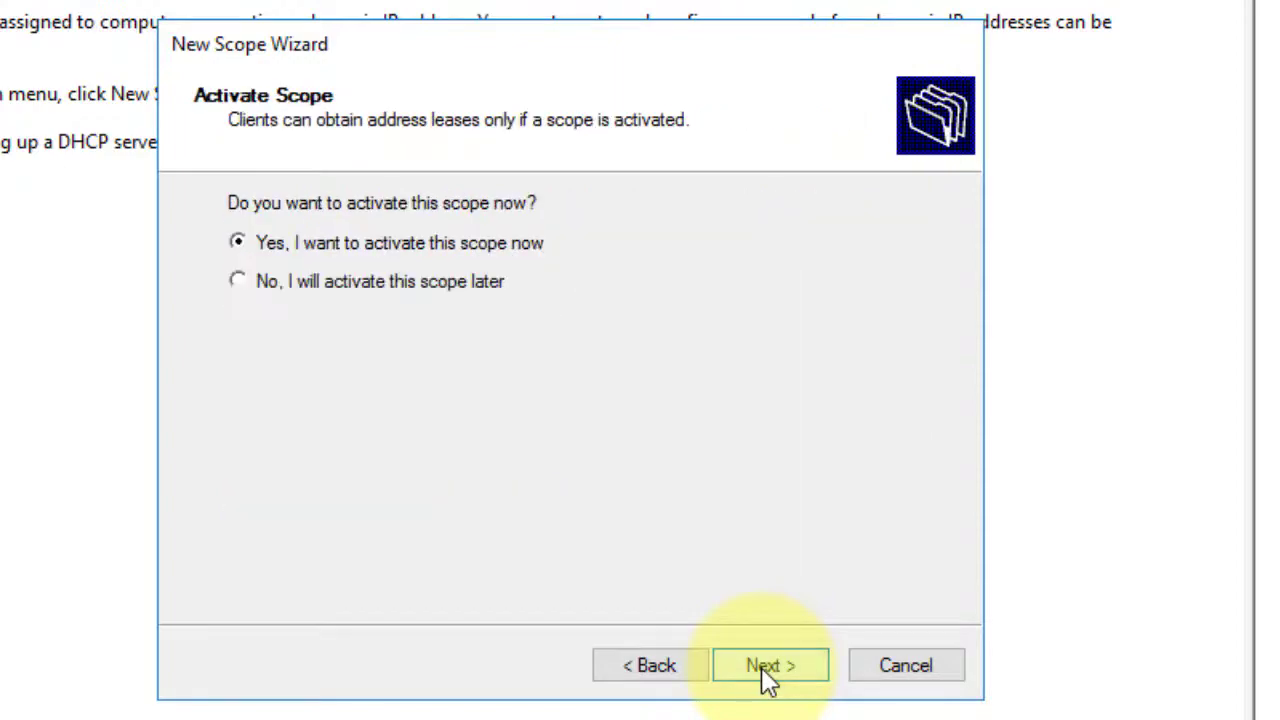
{"action": "left_click", "coordinate": [765, 667]}
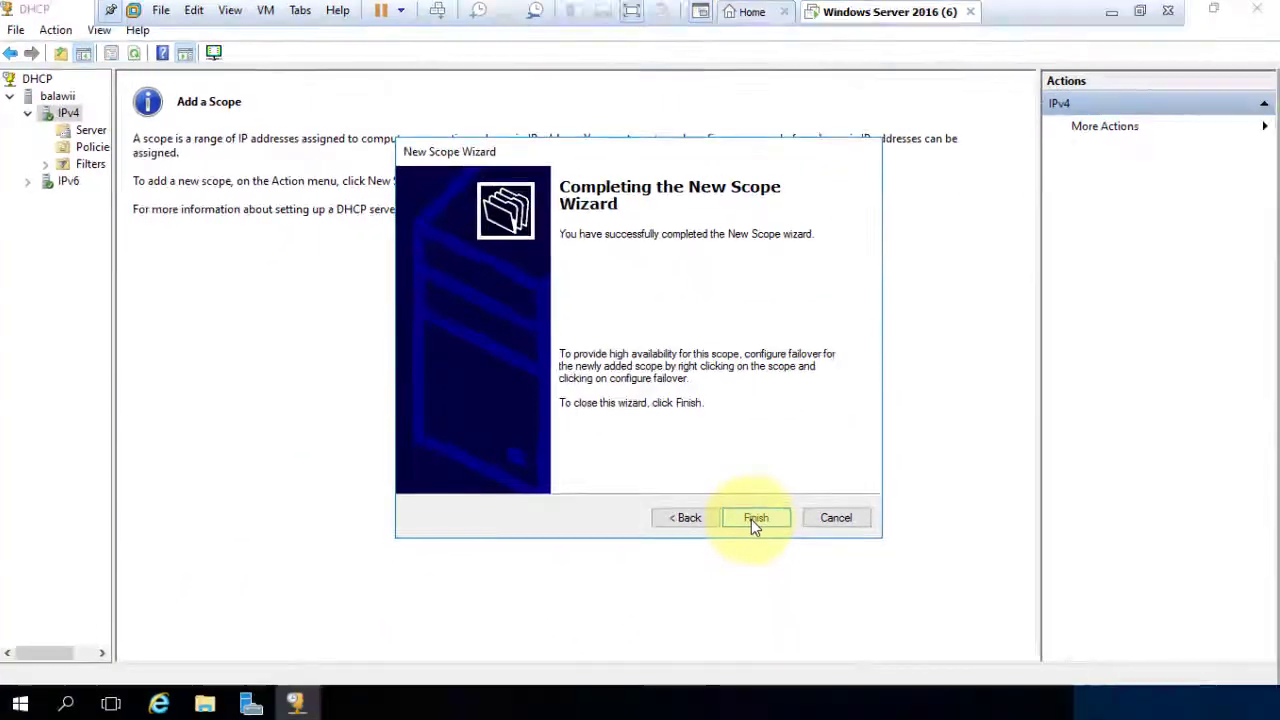
{"action": "left_click", "coordinate": [766, 668]}
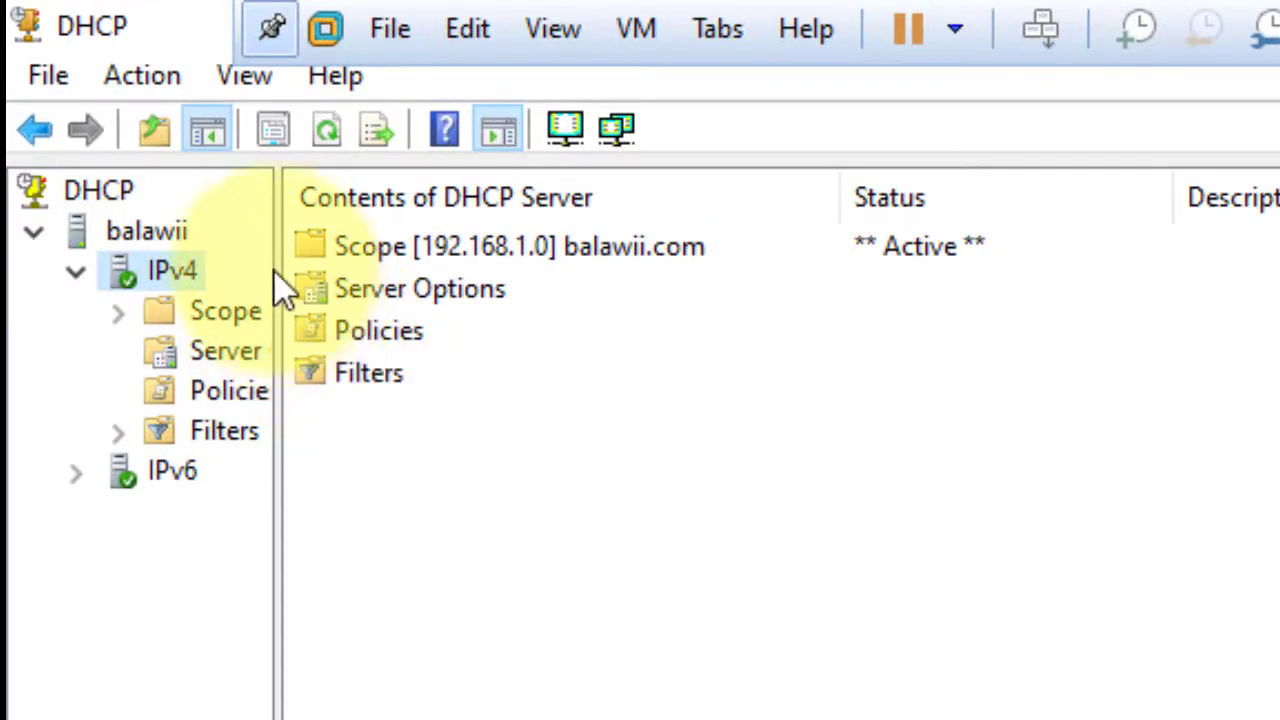
Widen the console tree and open balawii.com's Address Pool showing 192.168.1.15–192.168.1.50.
{"action": "left_click_drag", "start_coordinate": [279, 274], "coordinate": [535, 303]}
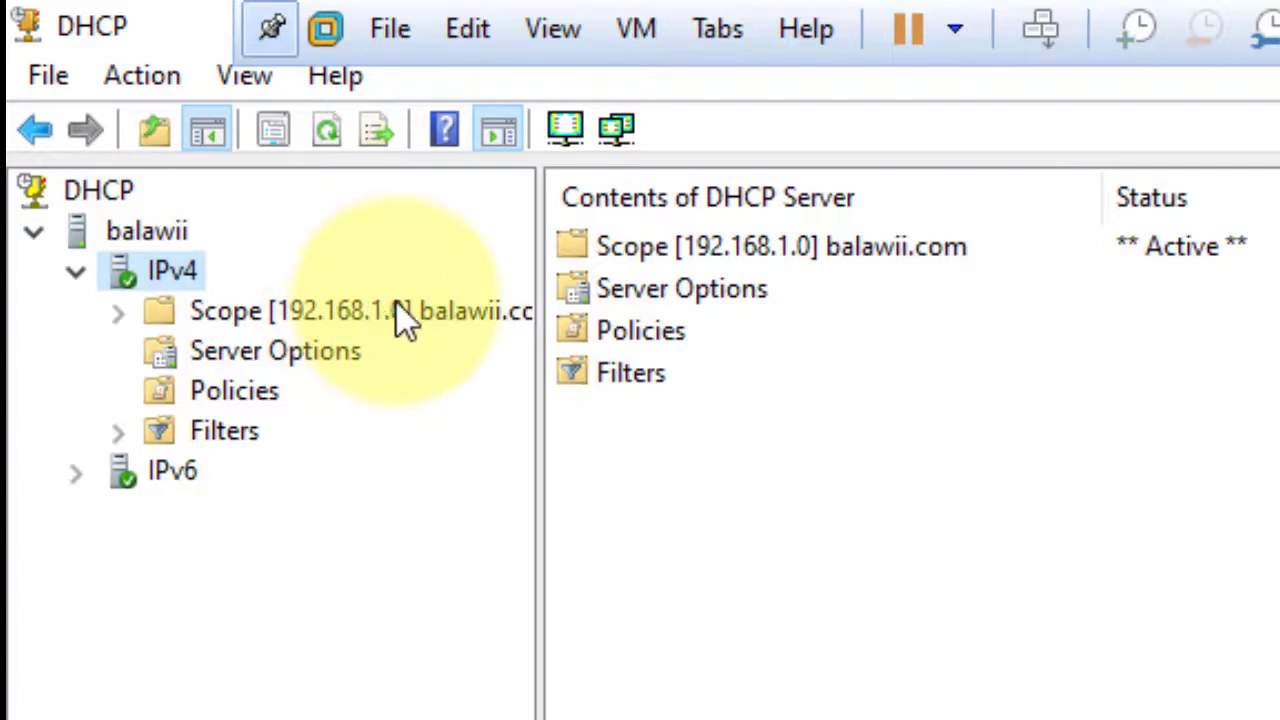
{"action": "double_click", "coordinate": [368, 305]}
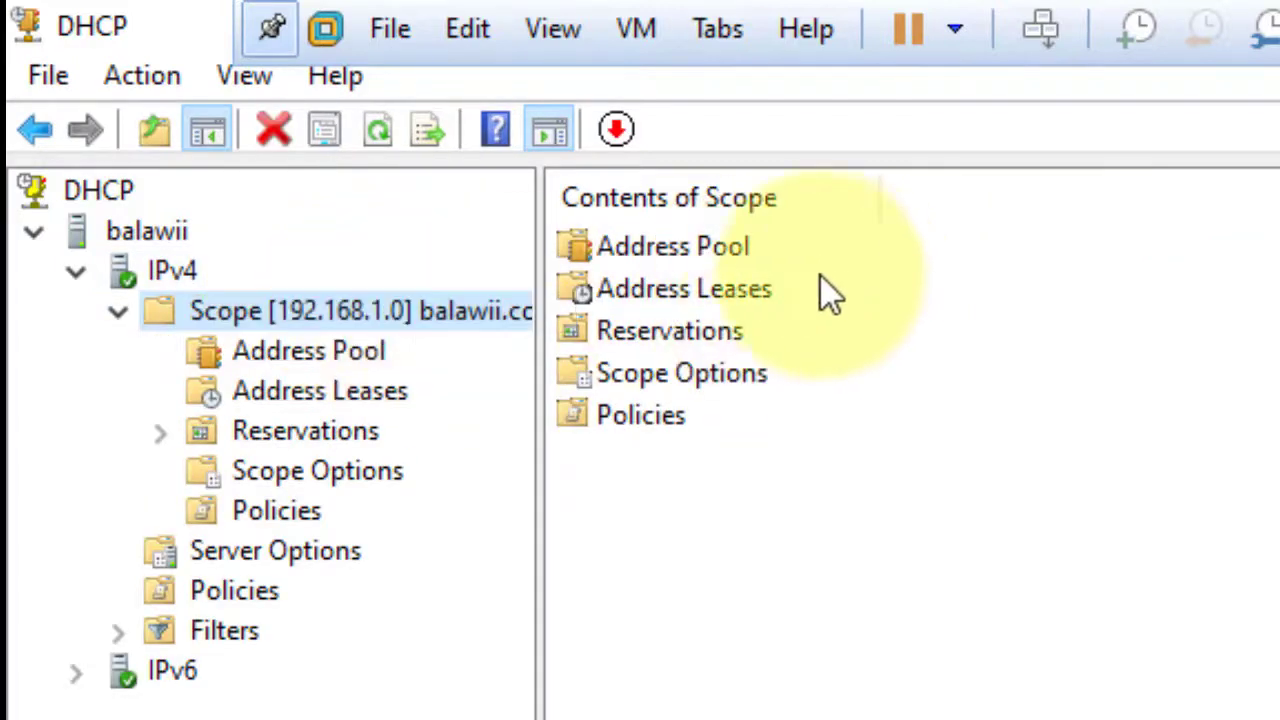
{"action": "double_click", "coordinate": [612, 255]}
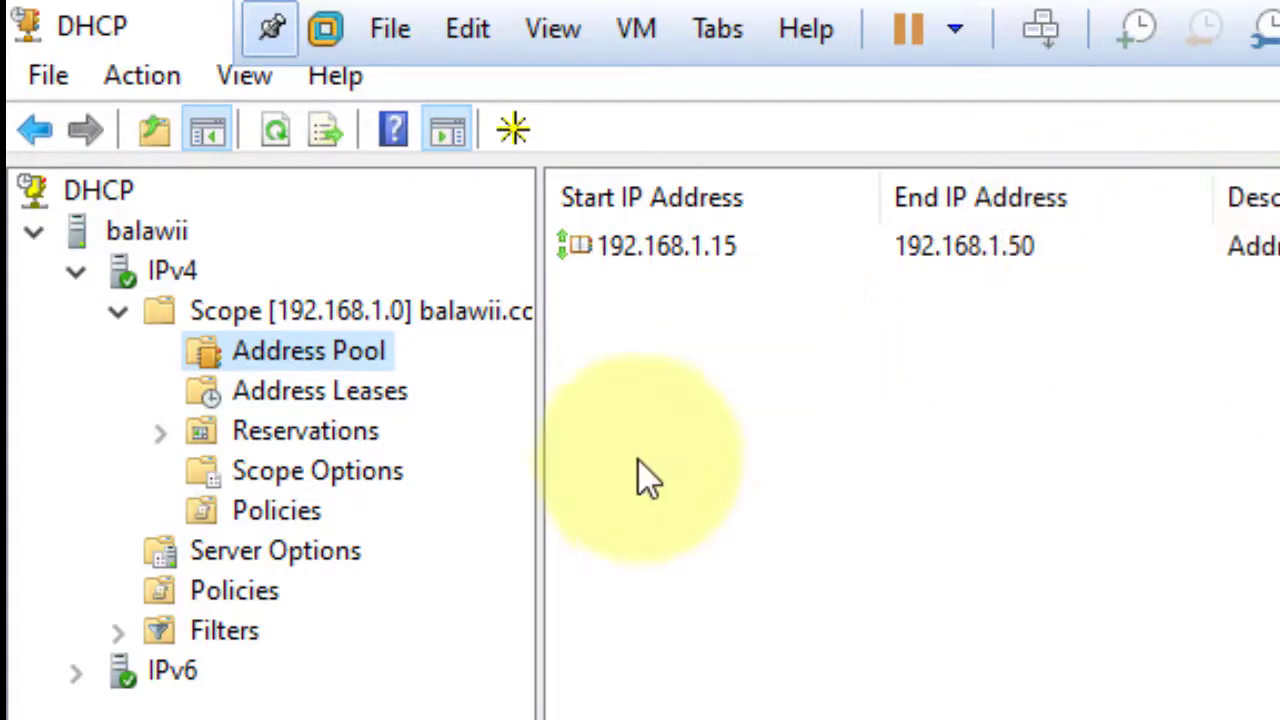
{"action": "left_click", "coordinate": [118, 311]}
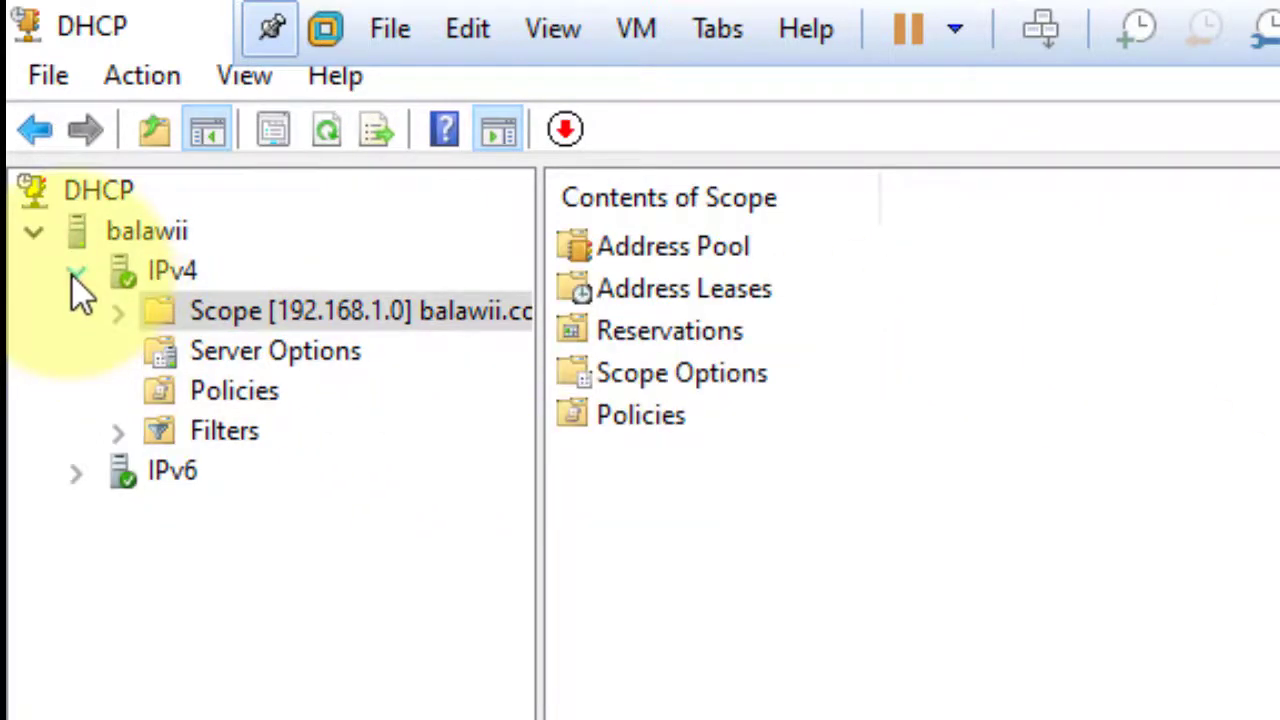
{"action": "left_click", "coordinate": [73, 273]}
{"action": "left_click", "coordinate": [77, 276]}
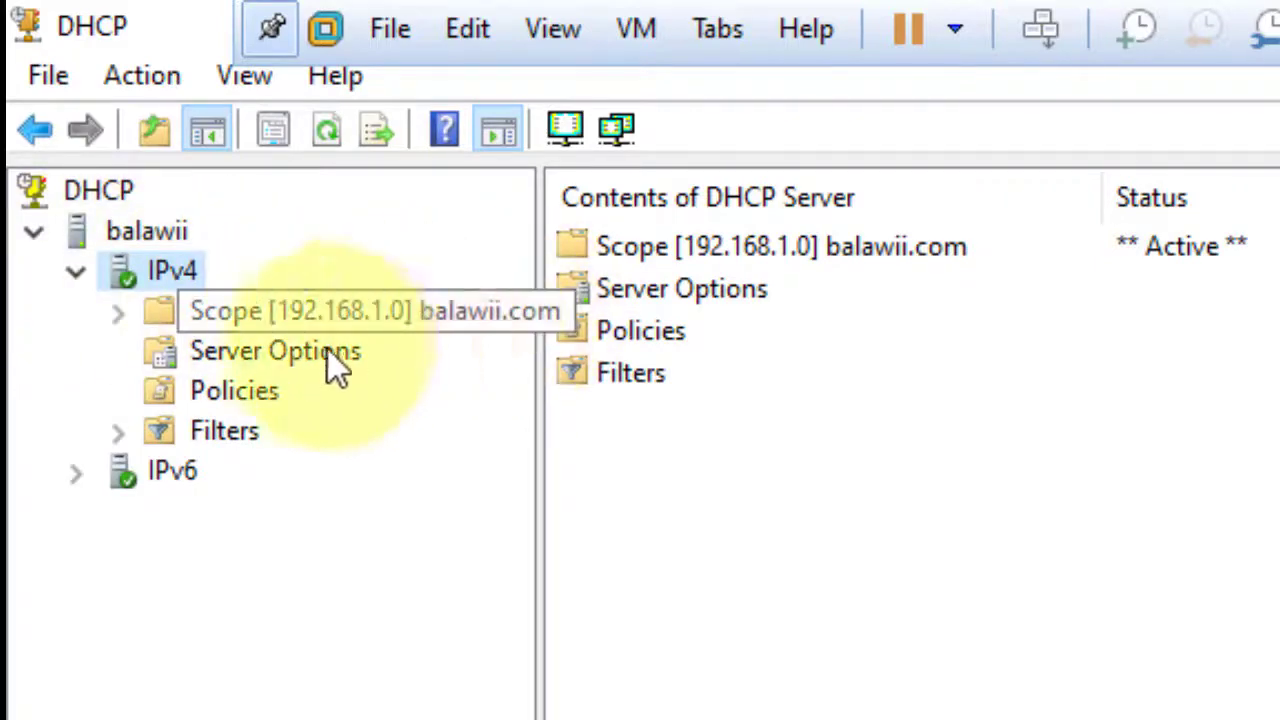
{"action": "left_click", "coordinate": [224, 358]}
{"action": "left_click", "coordinate": [122, 313]}
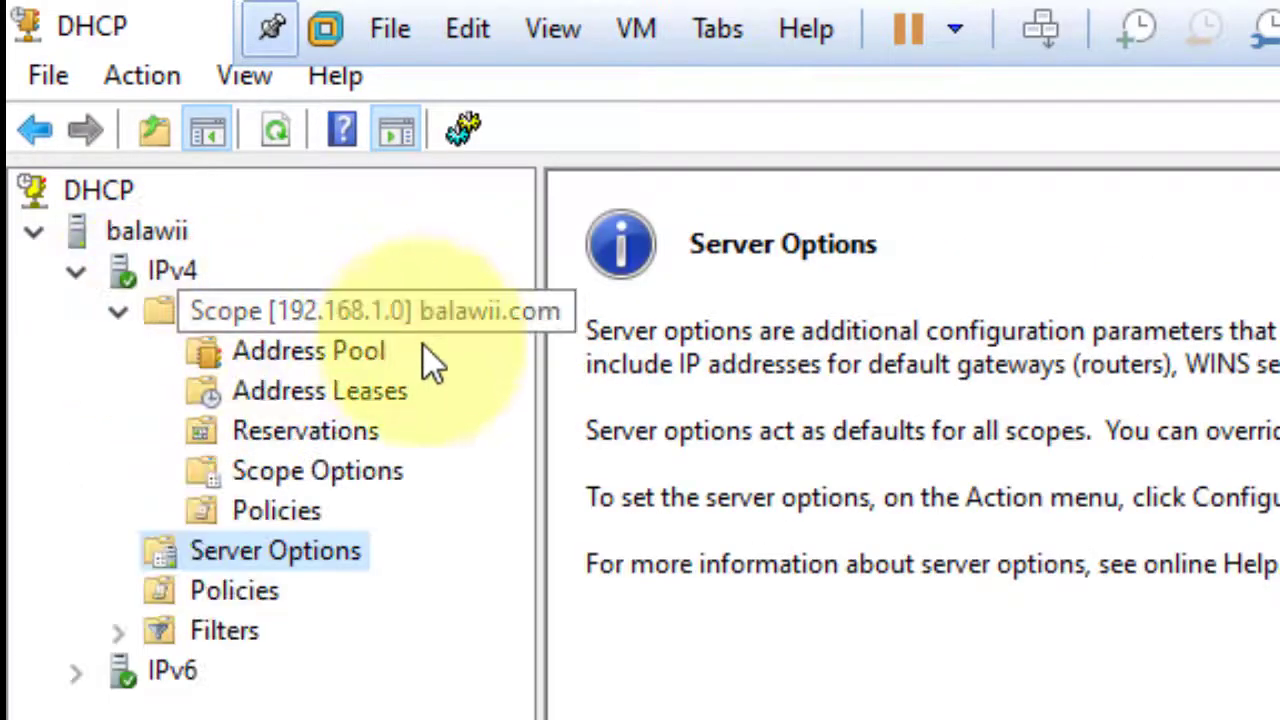
{"action": "left_click", "coordinate": [360, 350]}
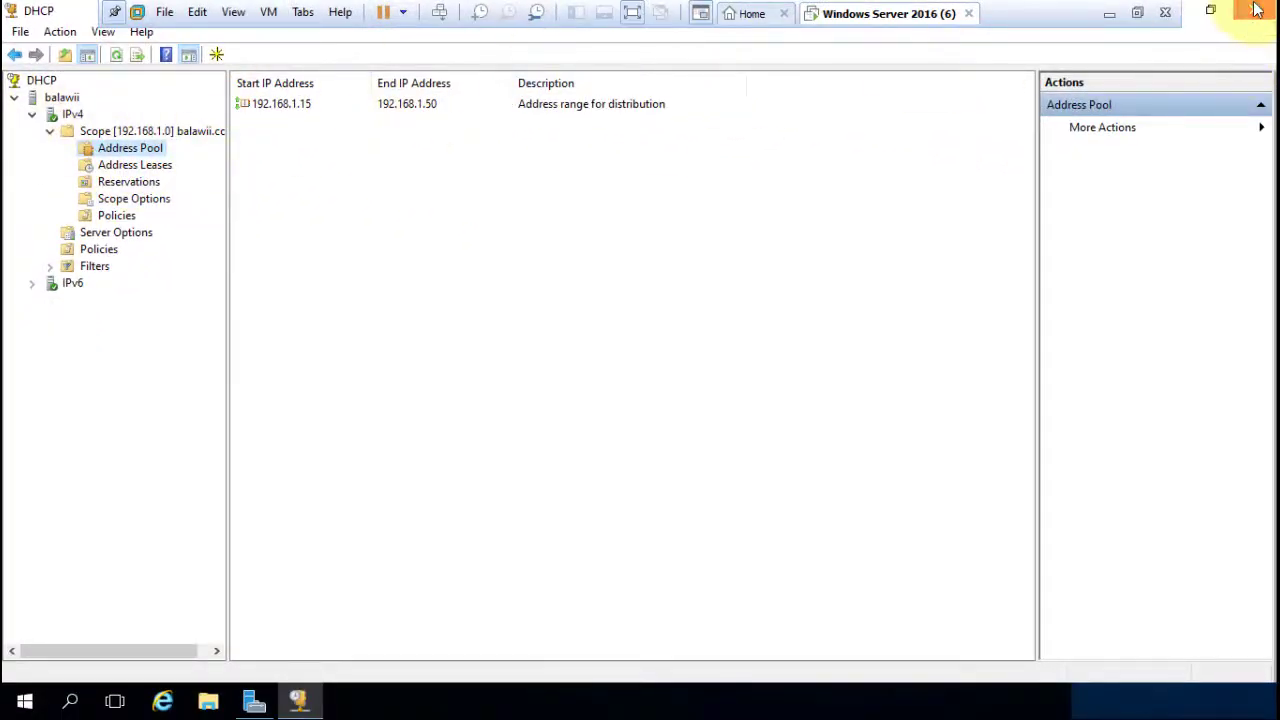
Close the DHCP console and Server Manager.
{"action": "left_click", "coordinate": [1257, 10]}
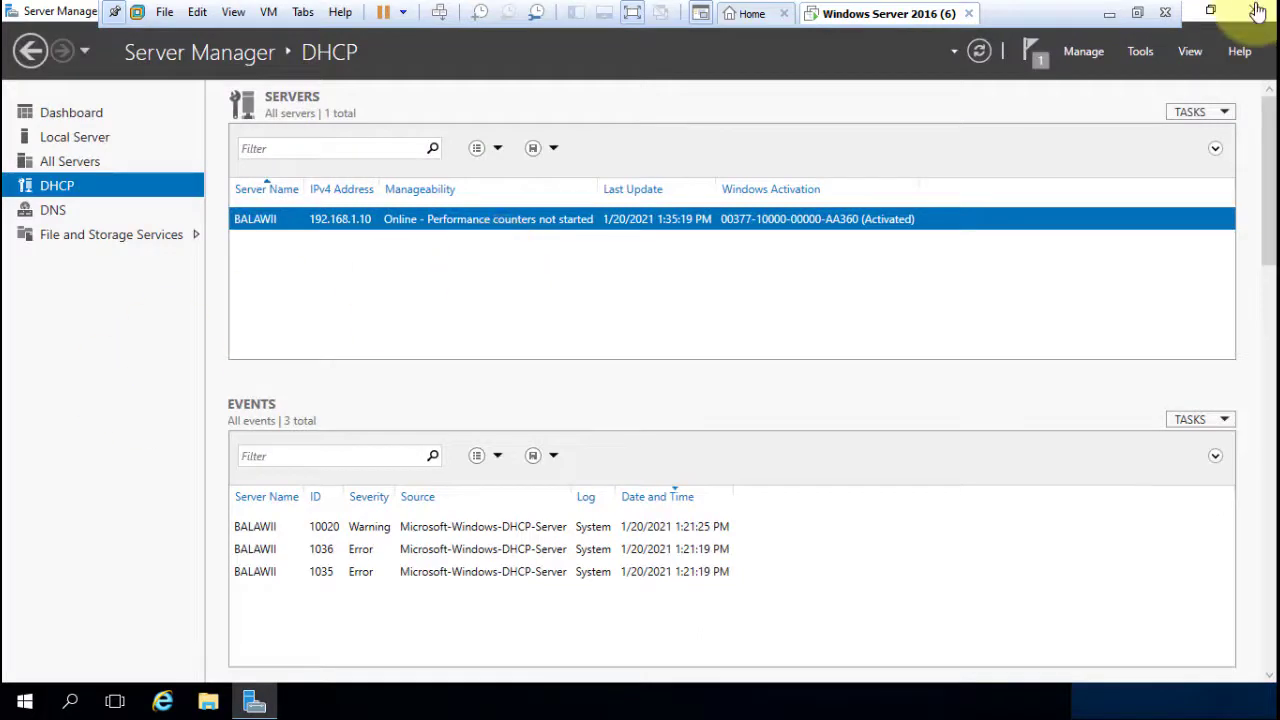
{"action": "left_click", "coordinate": [87, 119]}
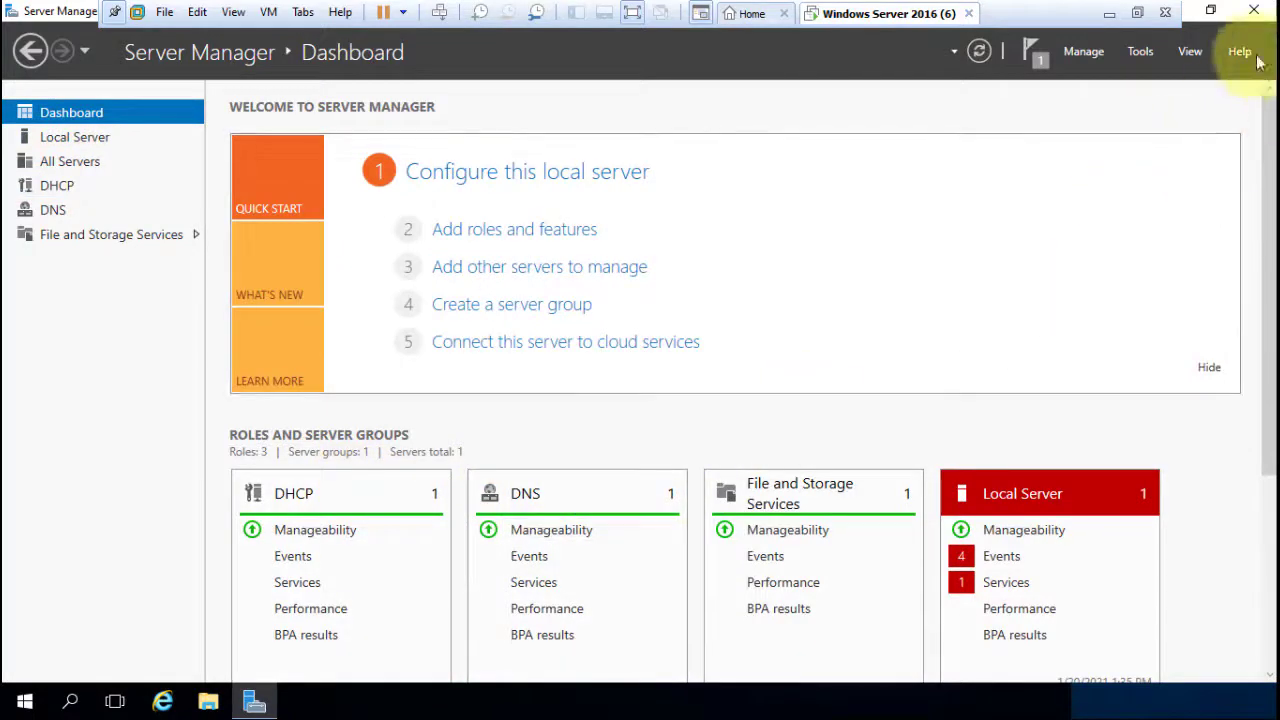
{"action": "left_click", "coordinate": [1252, 12]}
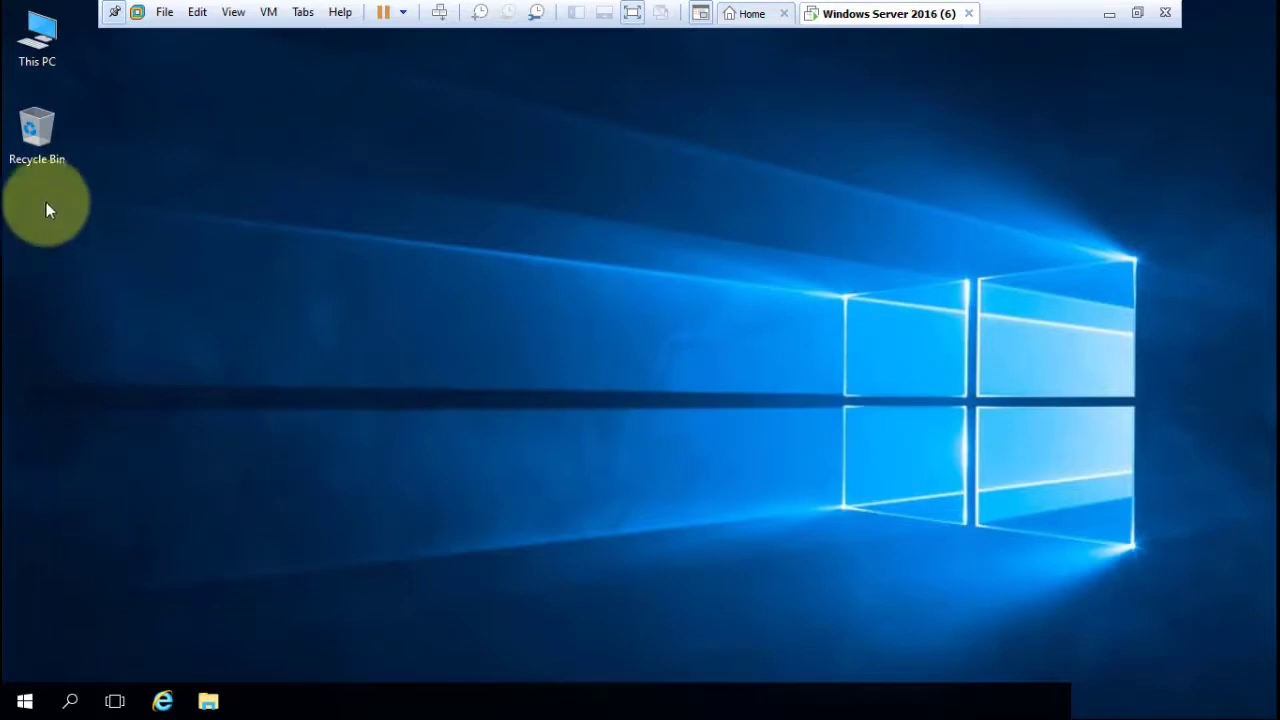
Refresh the Windows Server desktop from its context menu.
{"action": "left_click", "coordinate": [50, 42]}
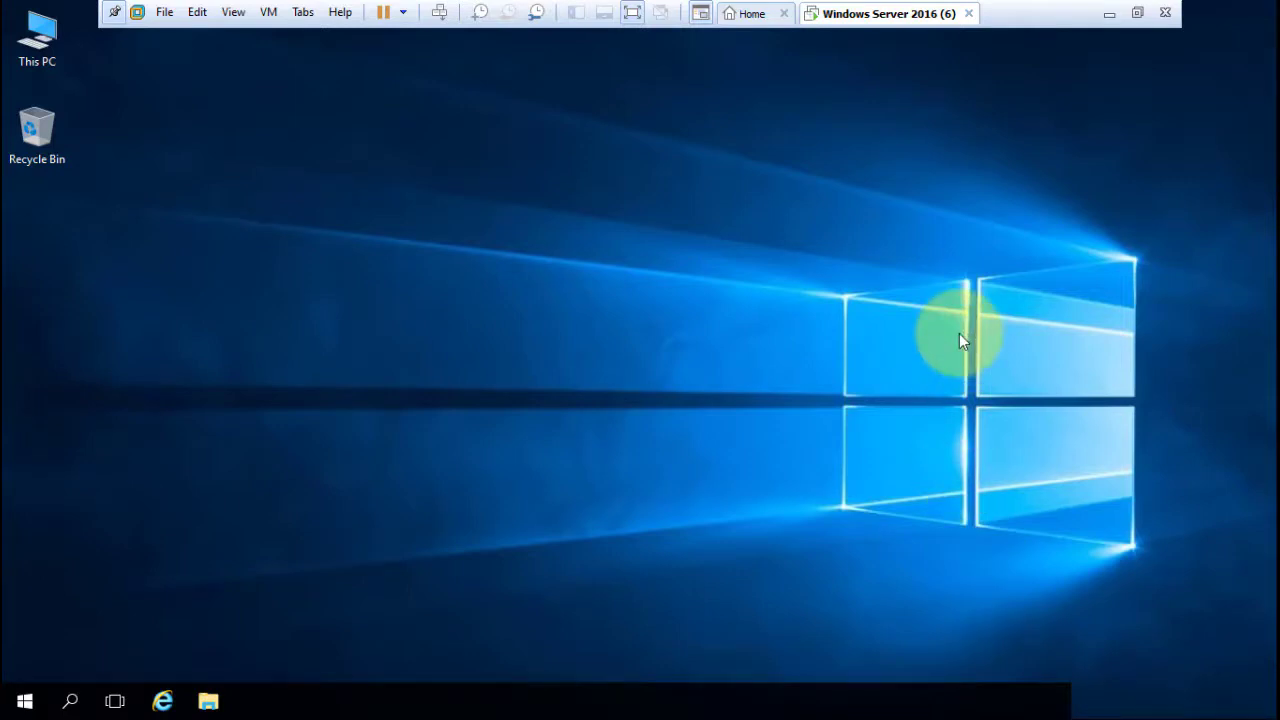
{"action": "right_click", "coordinate": [621, 228]}
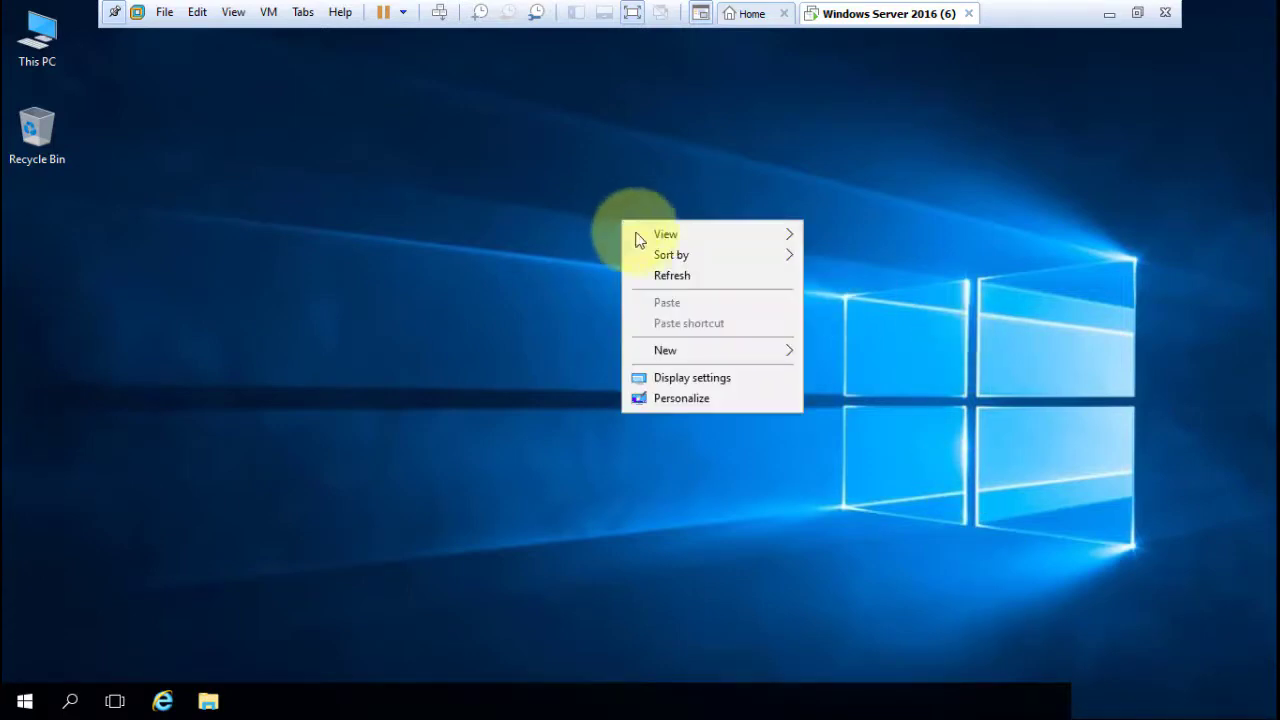
{"action": "left_click", "coordinate": [673, 276]}
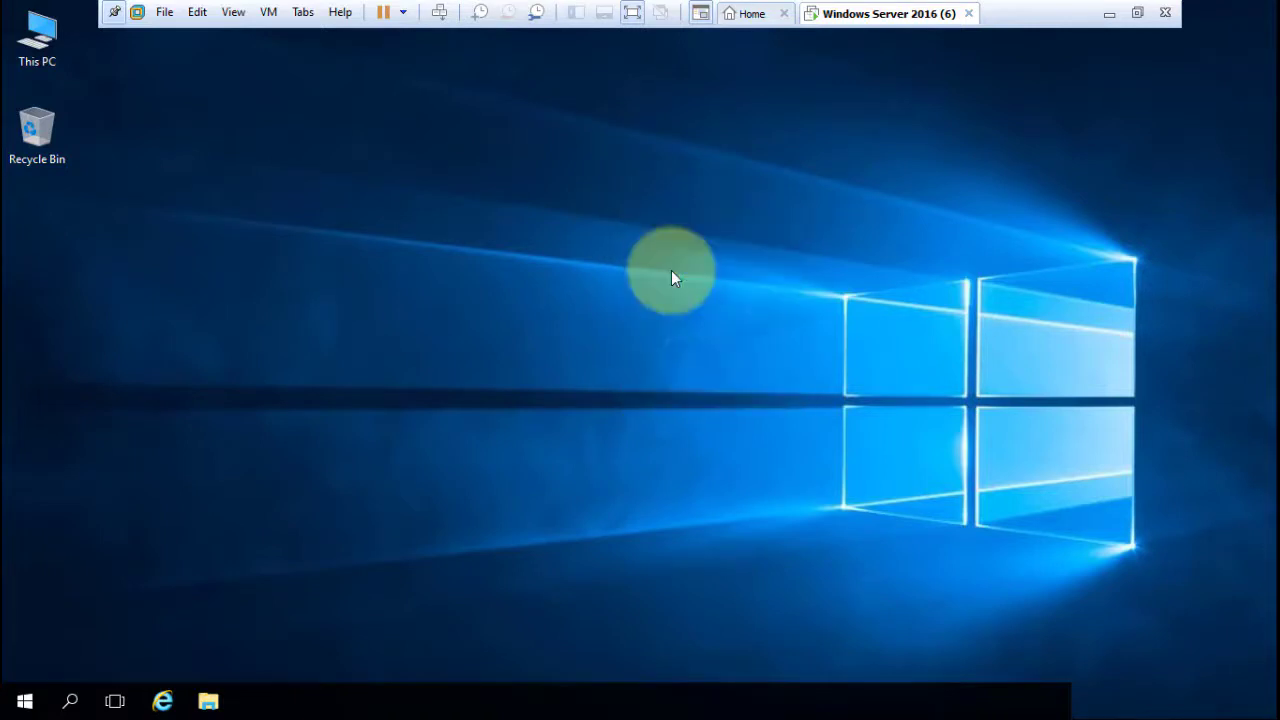